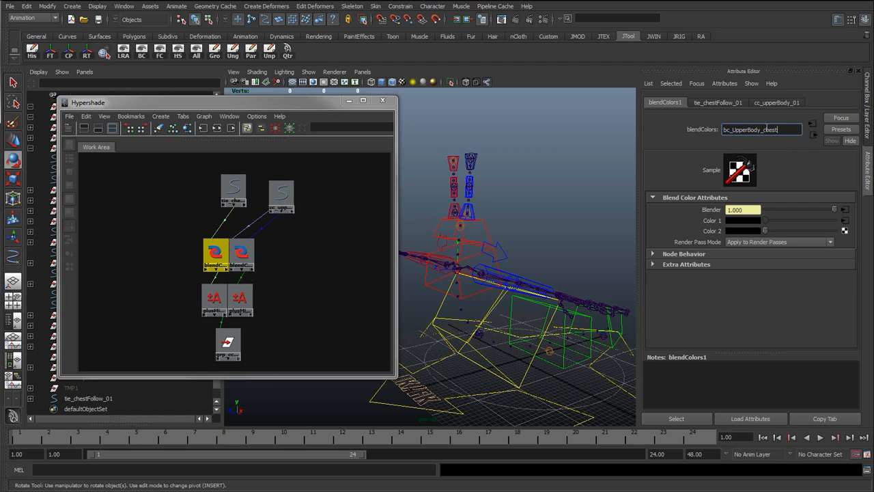
Name the translation blendColors node bc_UpperBody_chestFollowTrans_01 and copy its name
left_click_drag(765, 130, 784, 133)
type("01")
left_click_drag(742, 130, 722, 131)
left_click(743, 131)
type("ans")
key("Return")
key("ctrl+c")
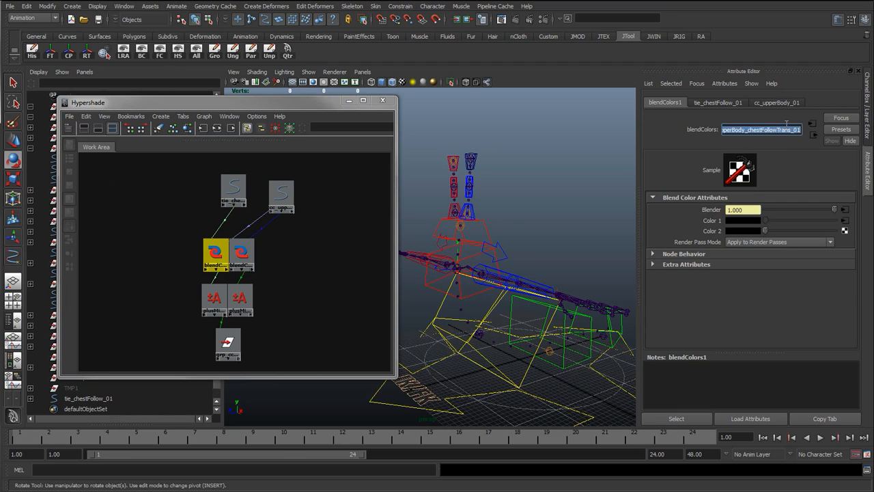
Rename the second blendColors node as bc_UpperBody_chestFollowRot_01
left_click(241, 254)
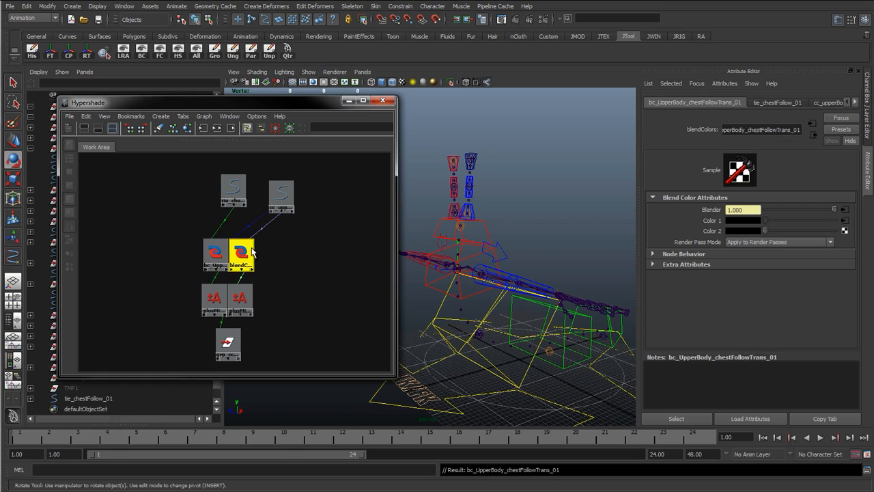
double_click(758, 130)
key("ctrl+v")
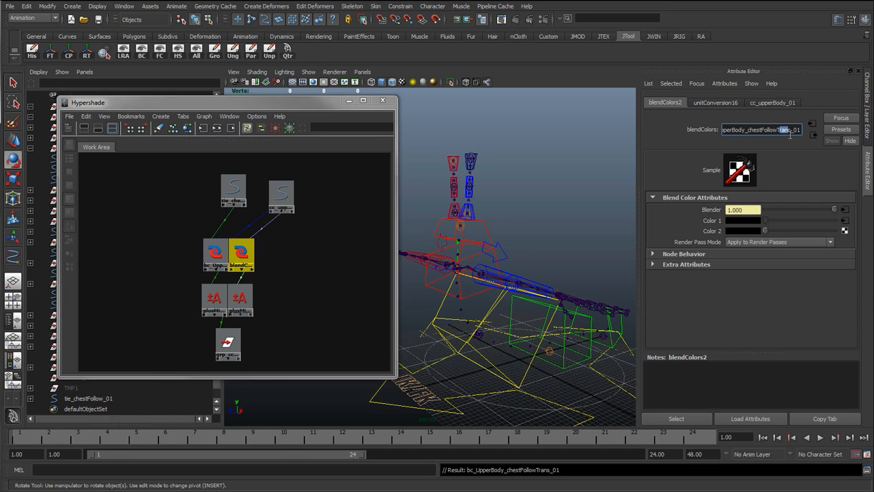
key("BackSpace")
key("Return")
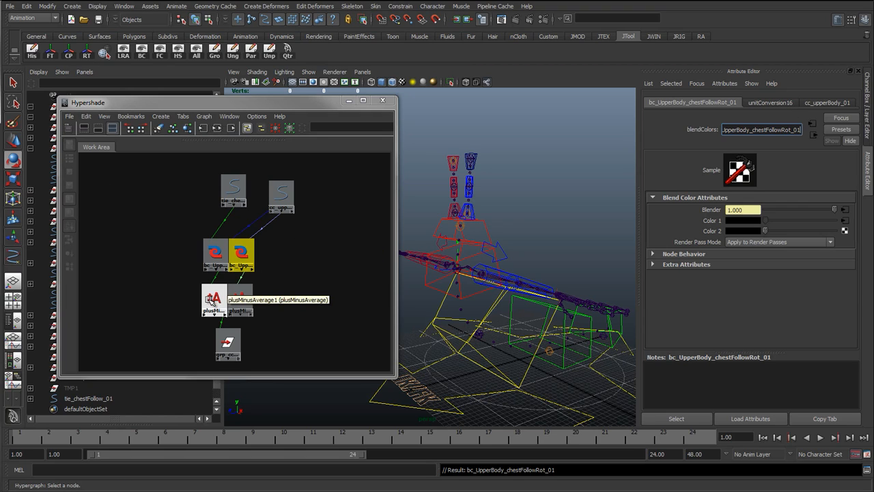
Rename the first plusMinusAverage node as PMA_UpperBody_chestFollowTrans_01, reusing the name of the translation blend node
left_click(206, 262)
double_click(783, 129)
key("ctrl+c")
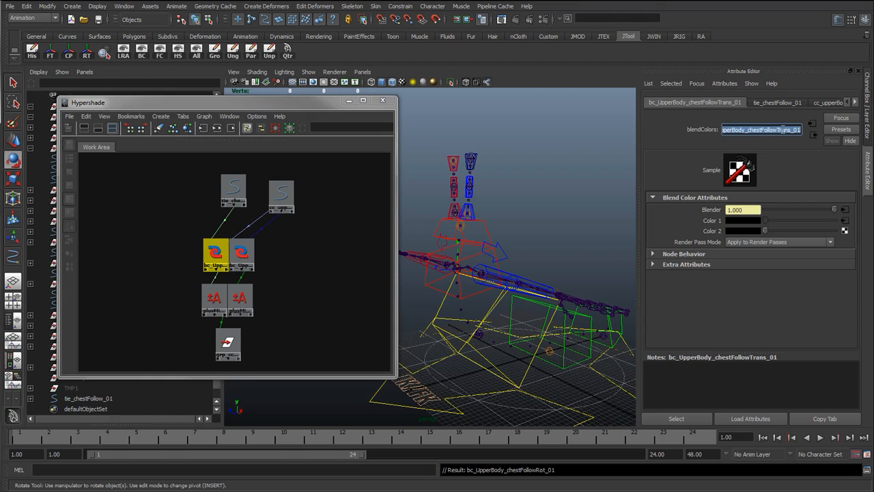
left_click(209, 298)
double_click(761, 130)
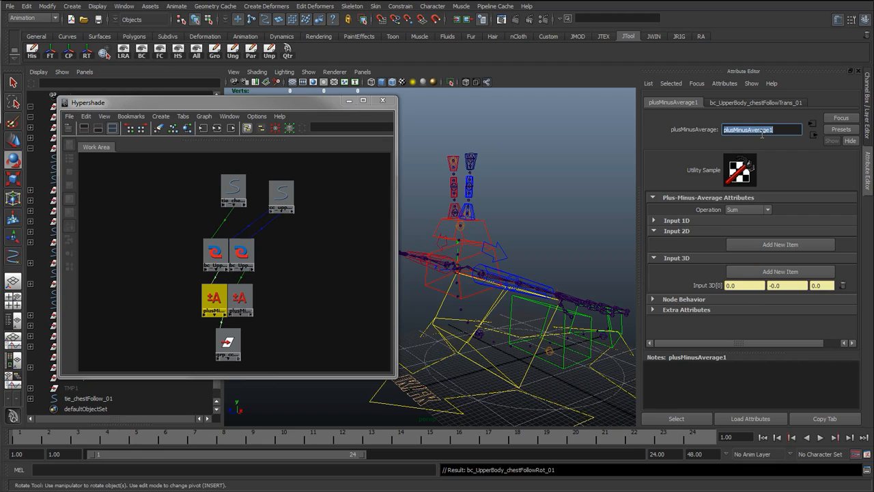
type("PMA")
key("ctrl+v")
left_click_drag(749, 129, 680, 135)
left_click(732, 130)
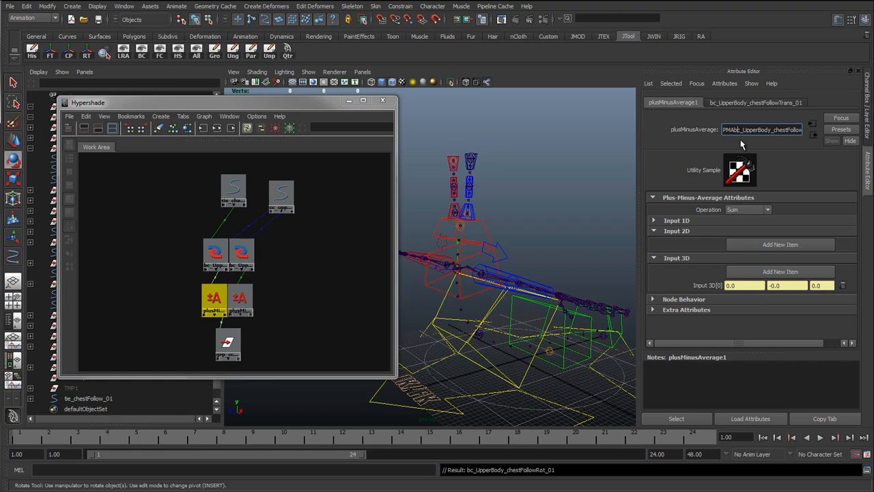
key("BackSpace")
key("BackSpace")
key("Return")
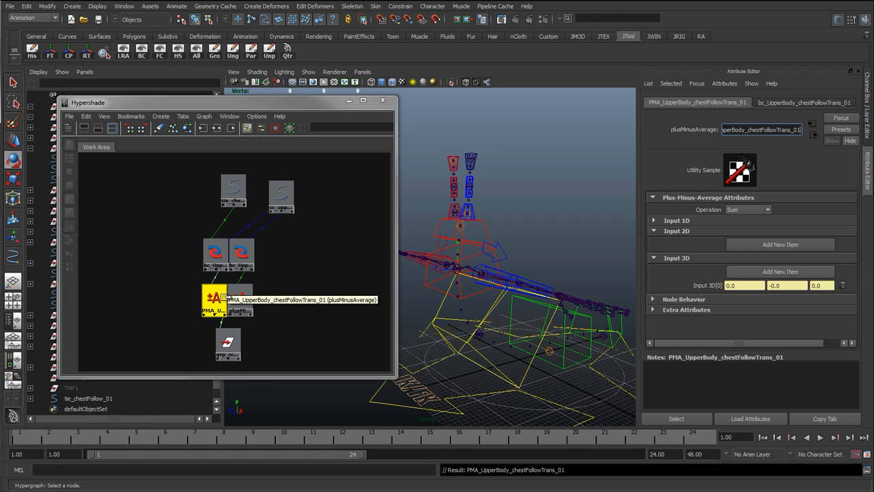
Rename the second plusMinusAverage node as PMA_UpperBody_chestFollowRot_01 and deselect it
left_click(241, 301)
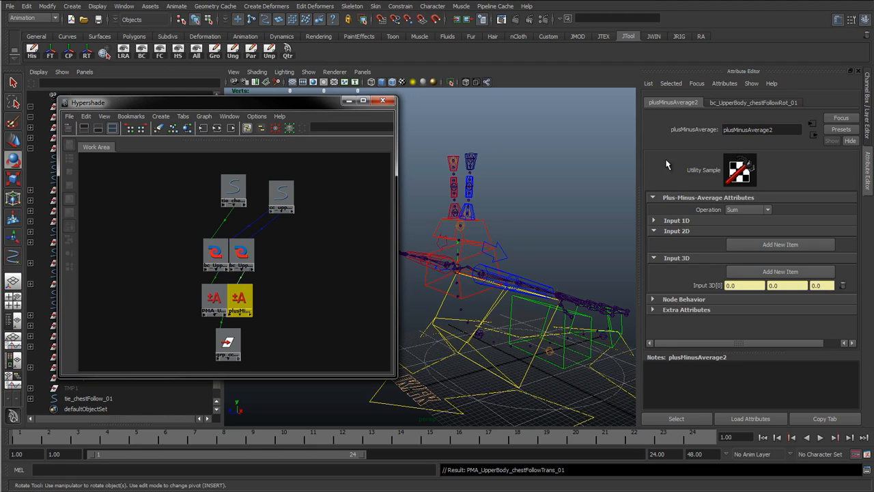
double_click(759, 131)
type("PMA_UpperBody_chestFollowTrans_01")
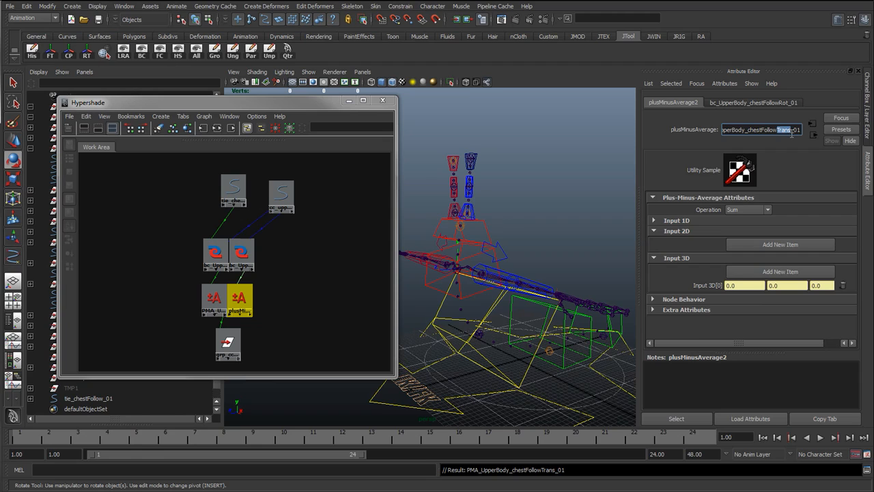
type("Rot")
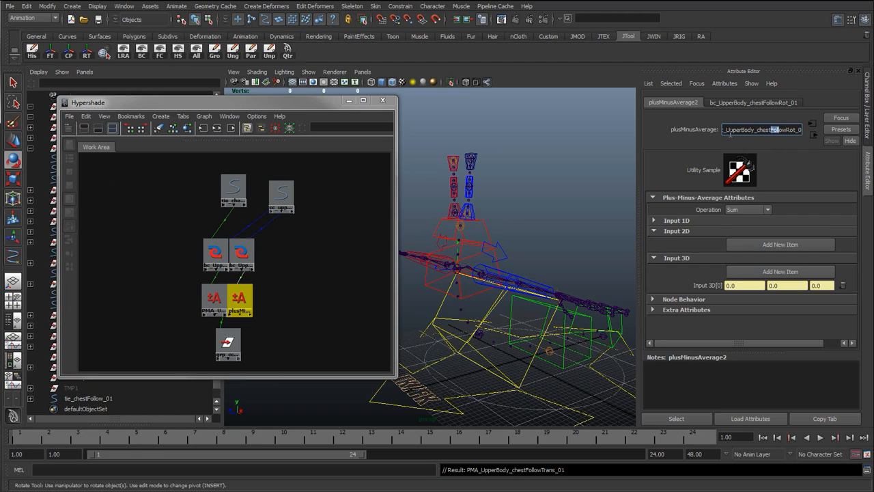
left_click_drag(730, 135, 723, 137)
left_click(730, 129)
type("PMA")
key("Return")
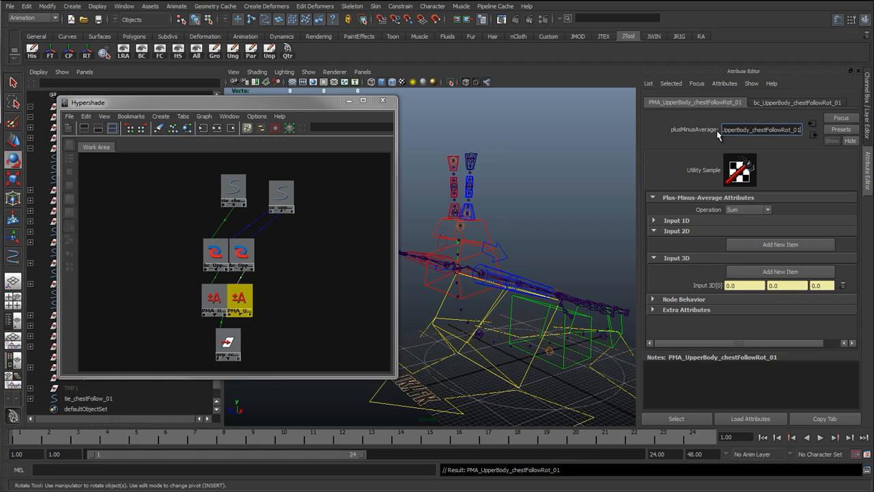
left_click(171, 248)
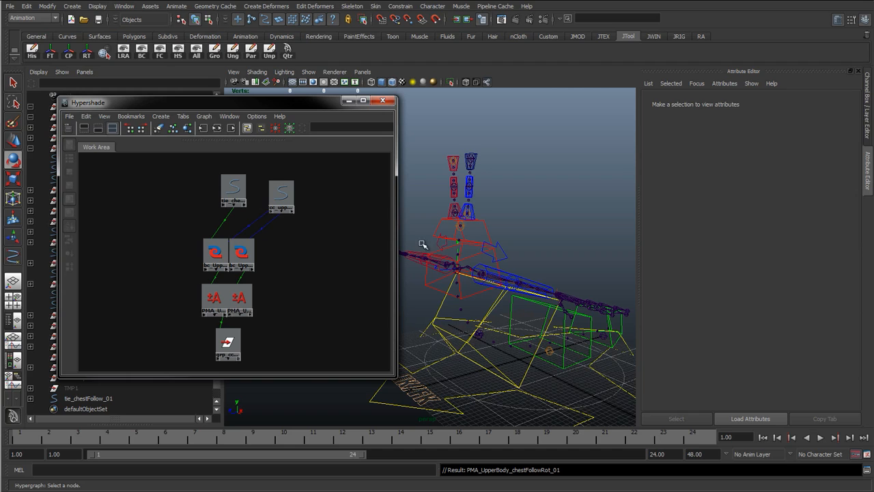
Show the channel values and move the cc_upperBody_01 control freehand to about X -6.2, Y 6.4, Z 8.6
left_click_drag(163, 273, 272, 247)
left_click(867, 119)
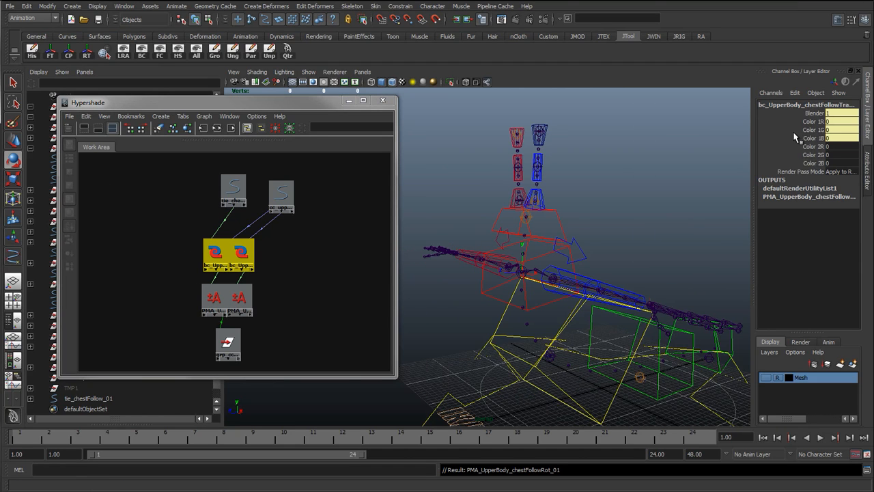
left_click(285, 197)
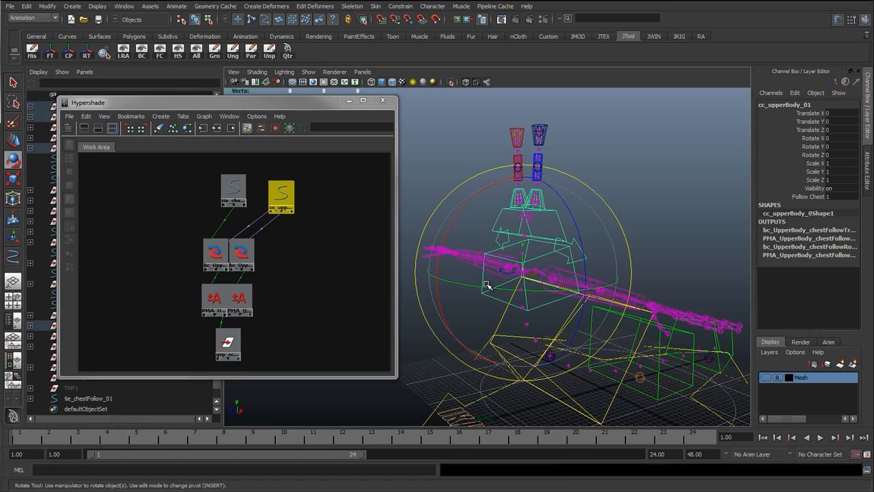
key("w")
left_click_drag(521, 272, 460, 233)
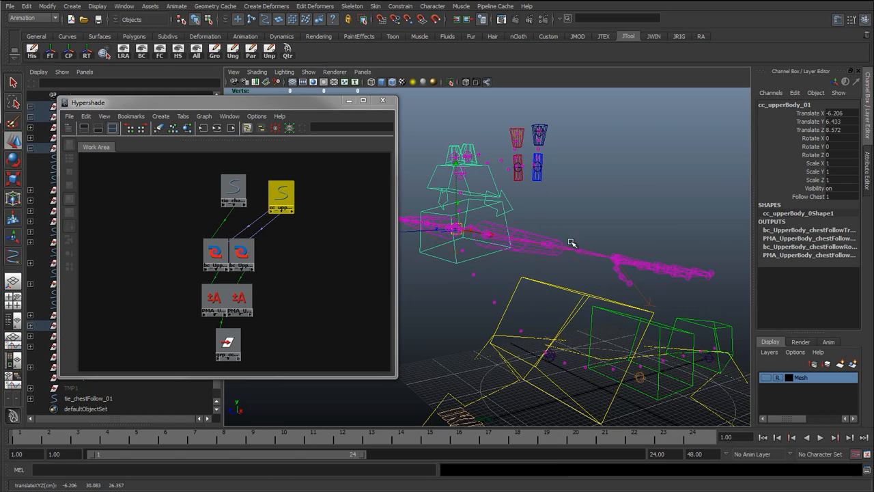
Rotate the cc_chest_01 control freehand to test whether the upper body follows it
left_click(538, 293)
key("e")
left_click_drag(521, 310, 568, 300)
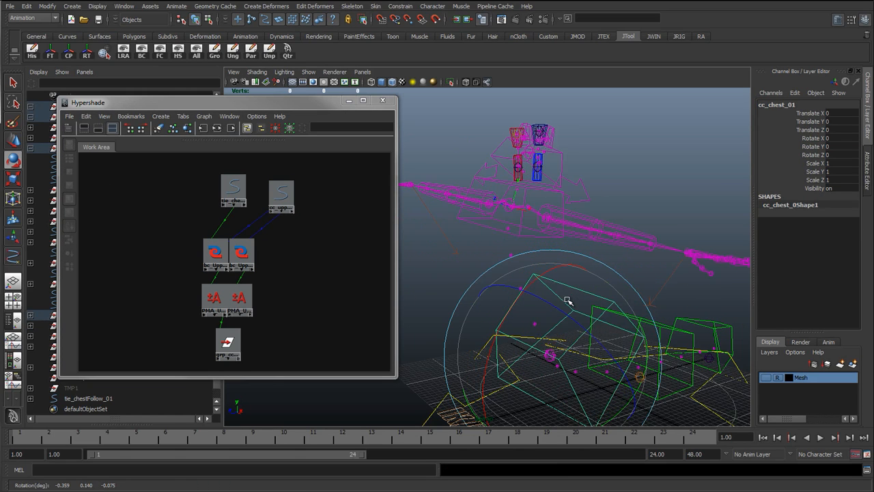
Test the Follow Chest attribute of cc_upperBody_01 by scrubbing it between 0 and 1, ending at 1
left_click(494, 225)
left_click(813, 197)
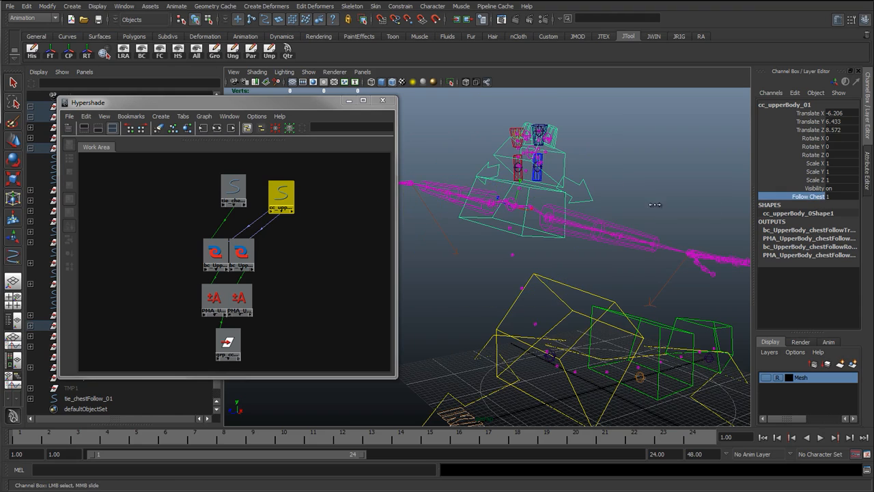
middle_click_drag(672, 206, 655, 206)
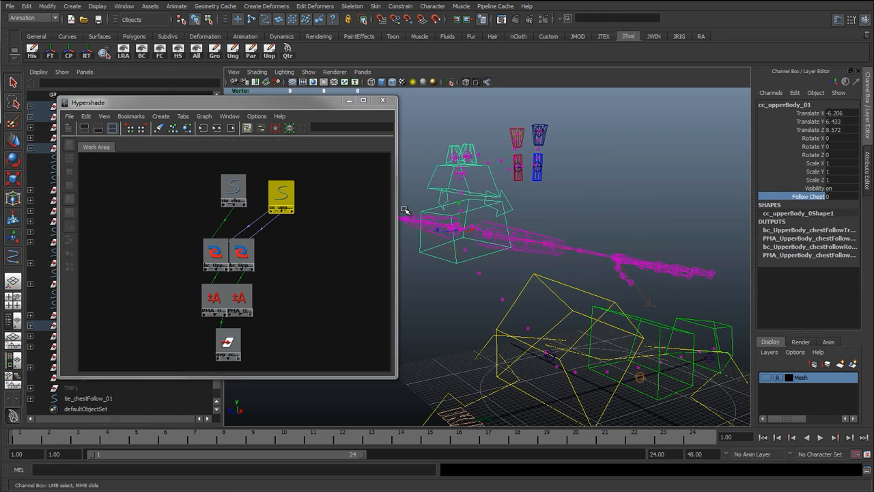
mouse_move(525, 232)
middle_mouse_down()
mouse_move(560, 232)
mouse_move(517, 228)
middle_mouse_up()
middle_click_drag(523, 189, 381, 251)
middle_click_drag(528, 261, 575, 254)
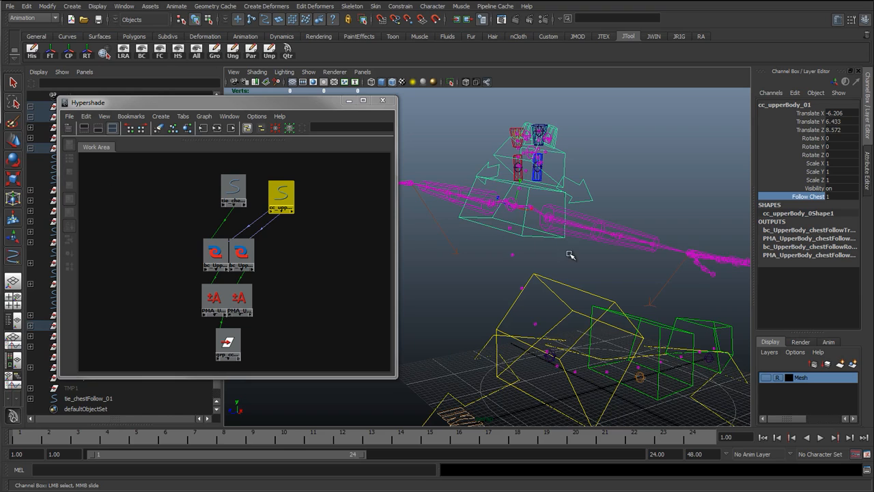
middle_click_drag(571, 255, 596, 257)
mouse_move(592, 277)
middle_mouse_down()
mouse_move(595, 270)
mouse_move(577, 270)
middle_mouse_up()
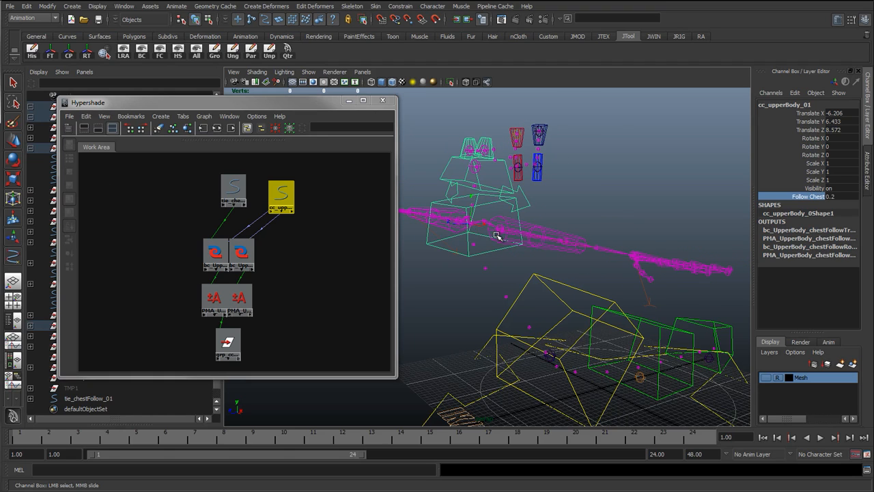
middle_click_drag(597, 239, 612, 252)
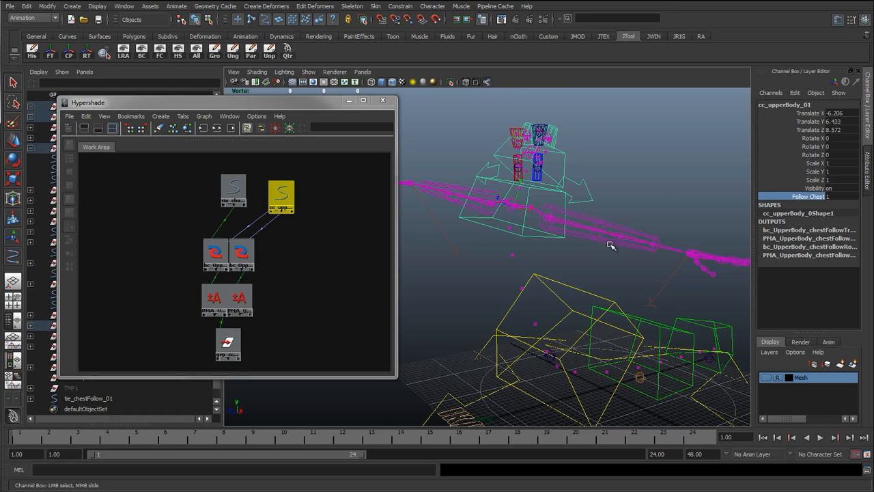
Select the cc_global_IKFK_01 control and test its L Arm IKFK attribute by scrubbing the value, ending at 1
left_click(461, 416)
left_click_drag(481, 416, 526, 386, "alt")
middle_click_drag(525, 386, 515, 344, "alt")
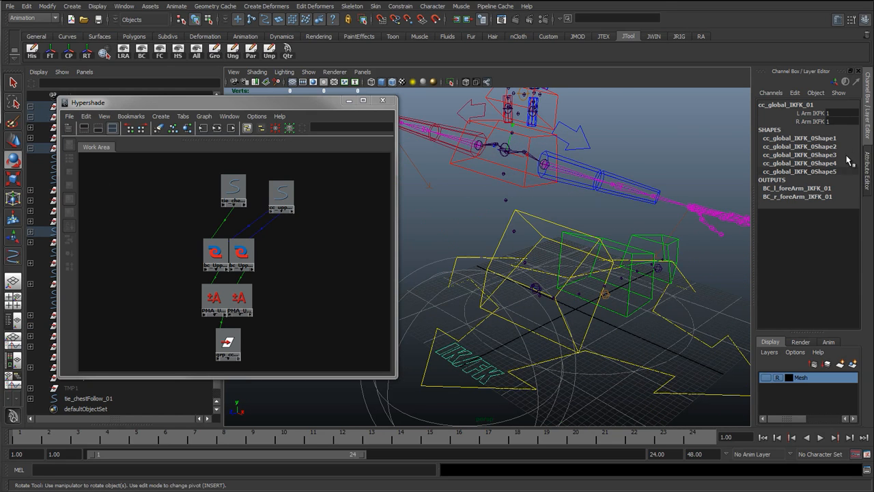
left_click(823, 113)
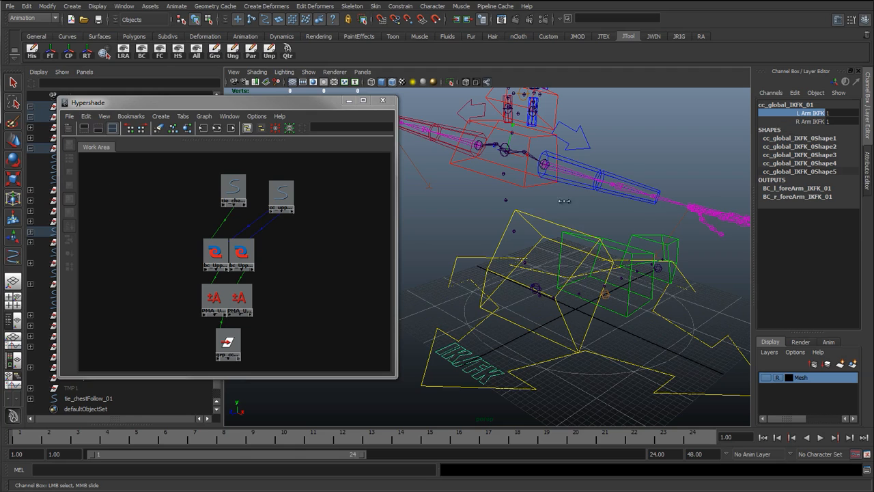
middle_click_drag(564, 201, 599, 215)
middle_click_drag(623, 158, 634, 230, "alt")
middle_click_drag(634, 230, 716, 230)
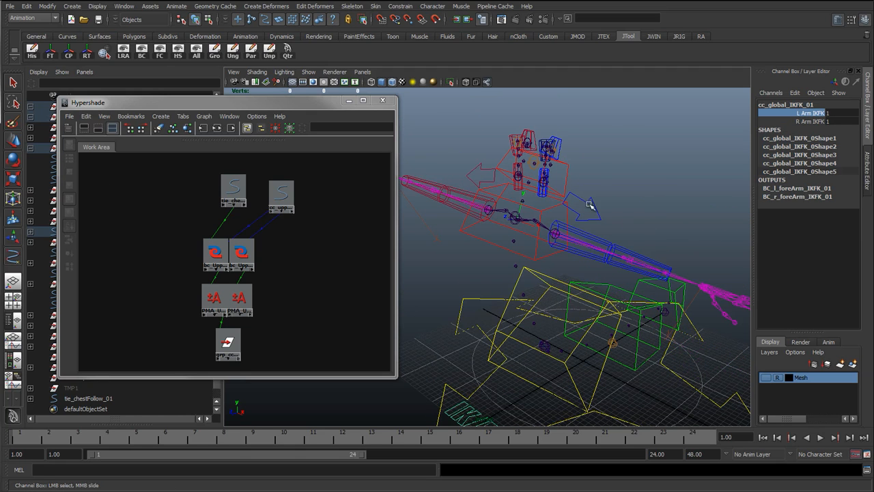
Move the cc_upperBody_01 control back and forth with chest following on, ending at about X -5.6, Y 7.9, Z 8.1
left_click(470, 252)
key("e")
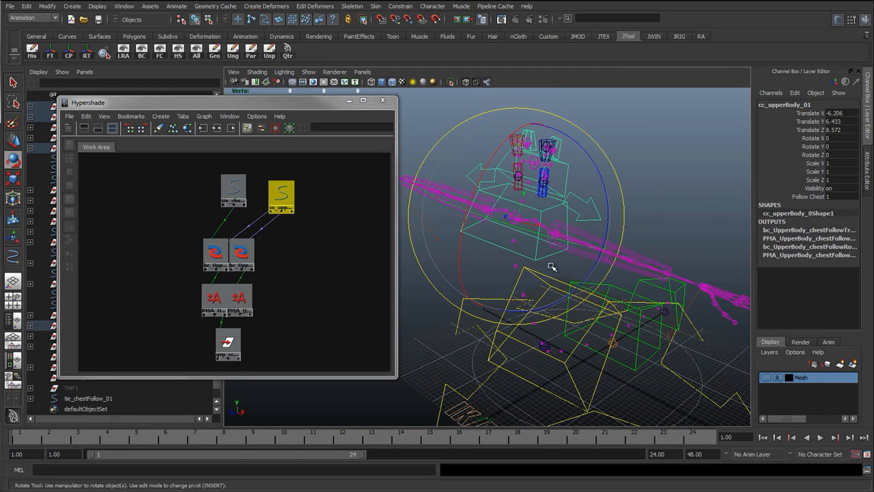
left_click_drag(564, 282, 648, 186, "alt")
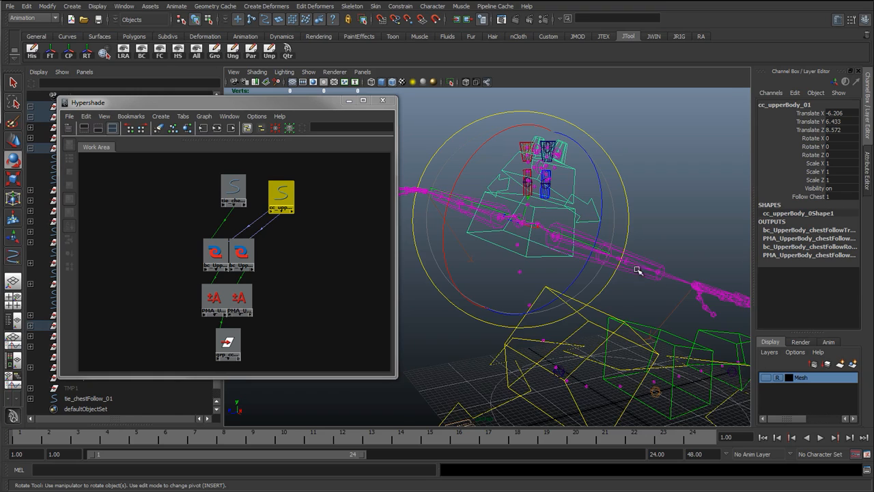
left_click_drag(637, 271, 605, 248, "alt")
key("q")
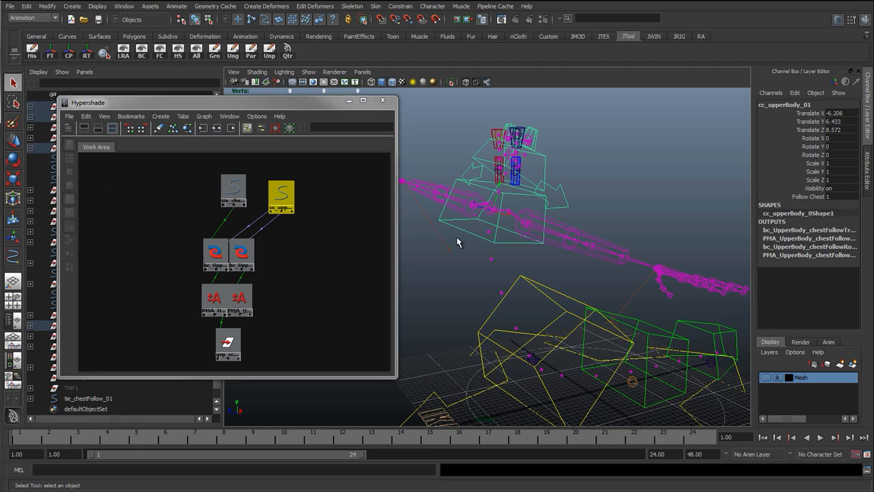
key("w")
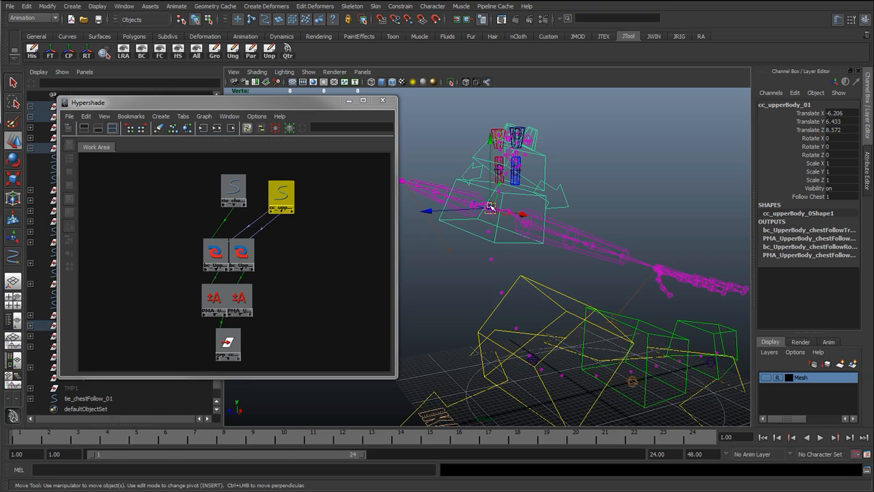
left_click_drag(512, 241, 492, 195, "alt")
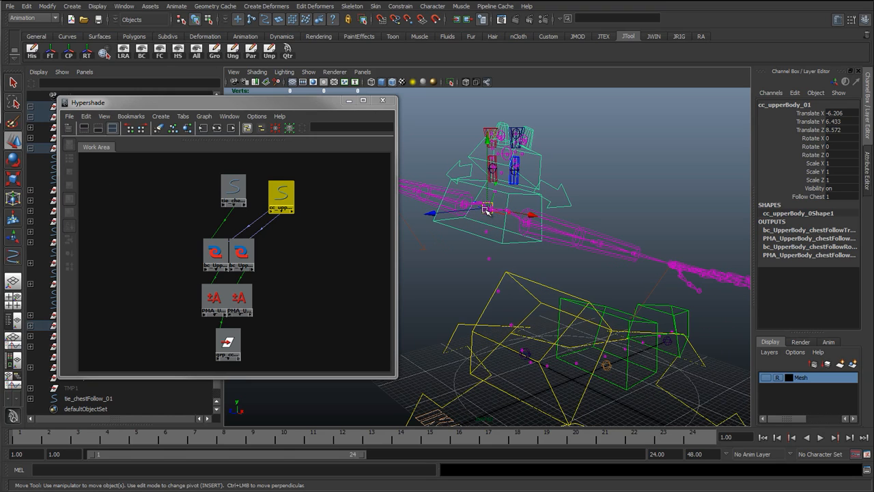
left_click_drag(487, 209, 567, 220)
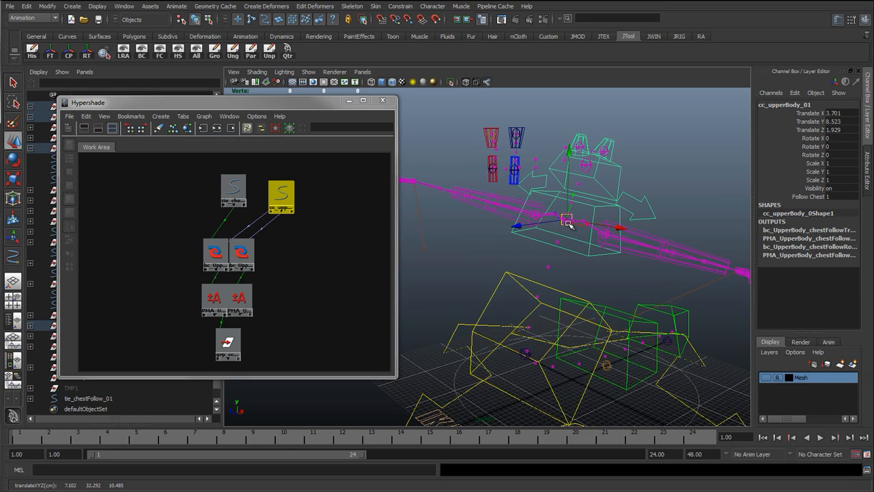
left_click_drag(566, 220, 496, 202)
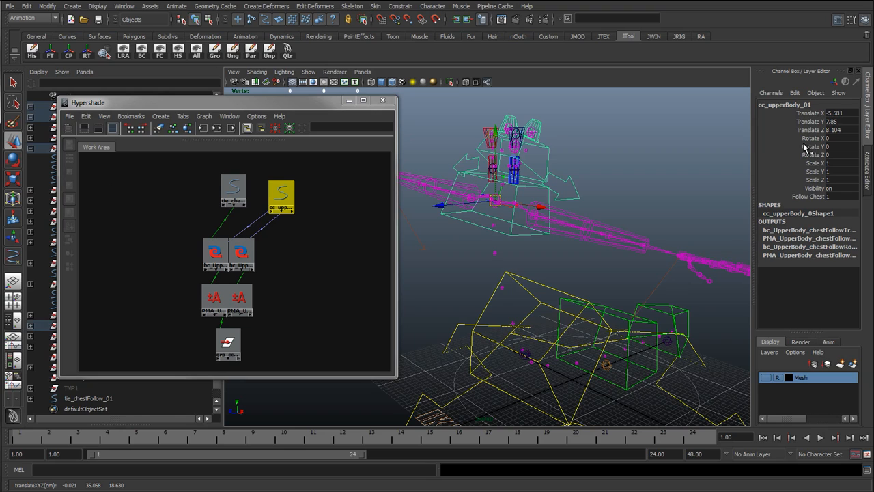
Reset the translation of cc_upperBody_01 and the rotation of the chest control to 0, leaving nothing selected
left_click_drag(841, 132, 841, 157)
type("0")
key("Return")
left_click(481, 316)
type("0")
key("Return")
left_click(618, 212)
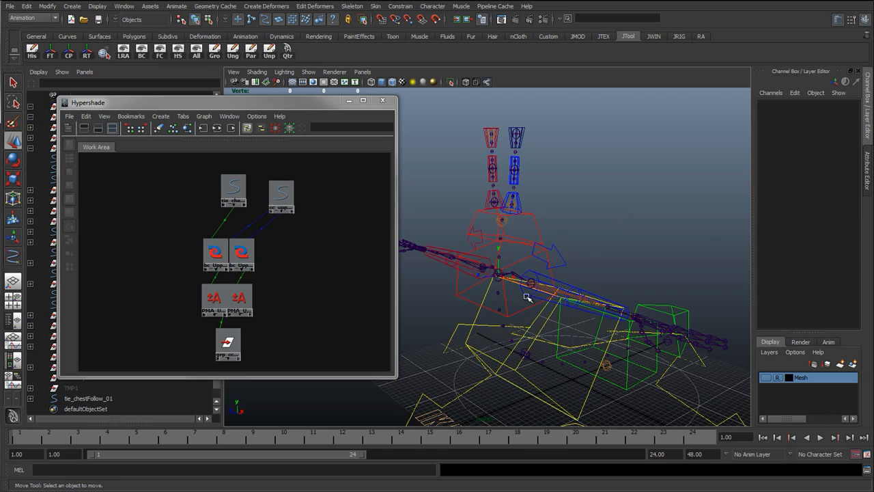
Select the whole chest-follow node network and clear it from the Hypershade work area, leaving nothing selected
left_click_drag(526, 297, 502, 278, "alt")
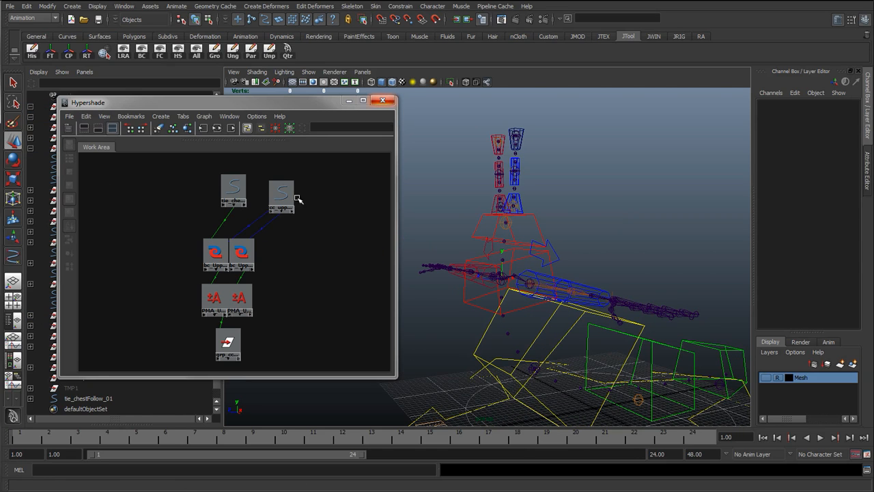
left_click_drag(157, 176, 333, 375)
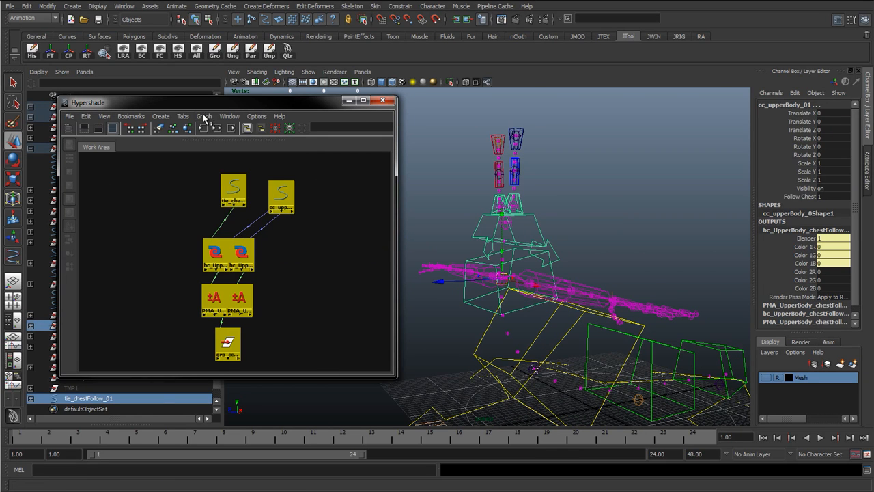
left_click(204, 116)
left_click(226, 215)
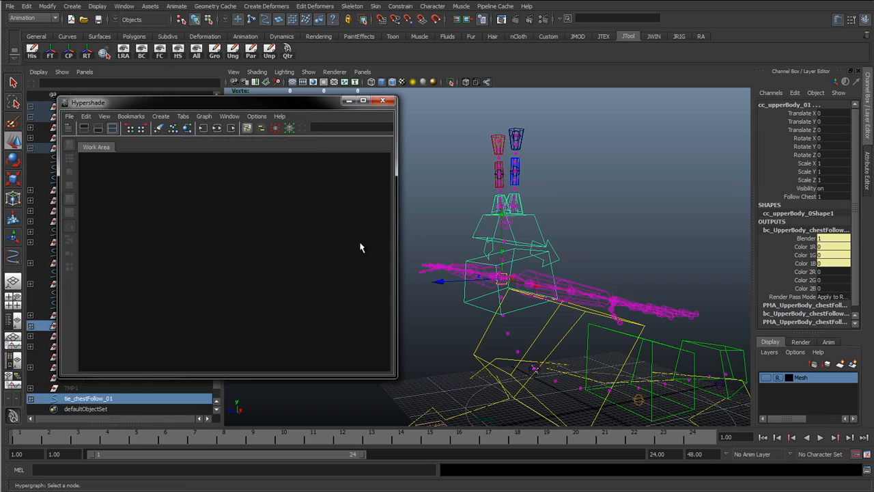
left_click(451, 167)
Select the tie_chestFollow_01 curve at the base of the spine and duplicate it
mouse_move(507, 205)
left_mouse_down("alt")
mouse_move(492, 253)
mouse_move(537, 256)
mouse_move(494, 259)
mouse_move(521, 214)
left_mouse_up("alt")
right_click_drag(522, 215, 514, 308, "alt")
middle_click_drag(511, 227, 517, 256, "alt")
left_click_drag(503, 293, 511, 276, "alt")
middle_click_drag(511, 276, 517, 228, "alt")
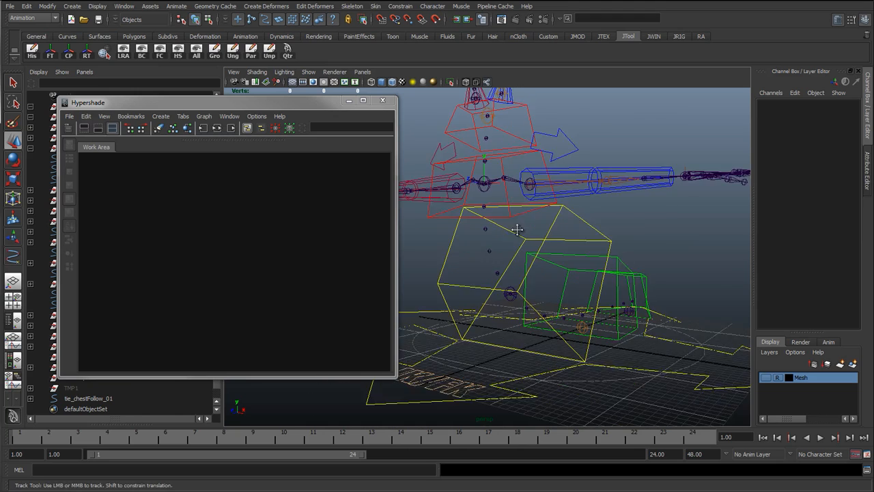
right_click_drag(517, 228, 550, 332, "alt")
middle_click_drag(550, 332, 476, 227, "alt")
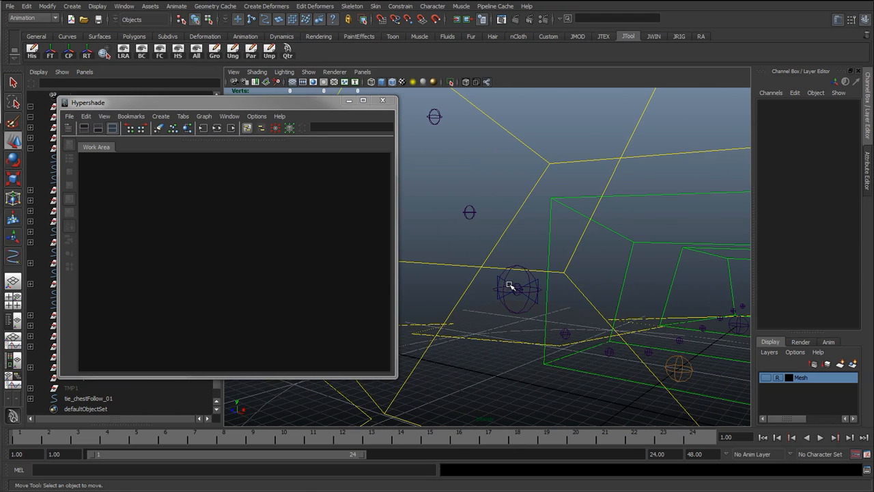
left_click(513, 287)
key("ctrl+d")
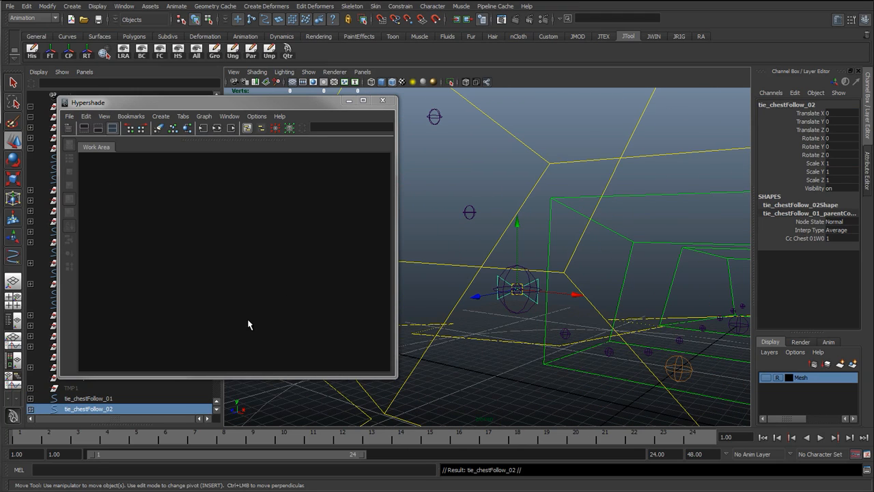
Minimize the Hypershade and delete the parent constraint nested under tie_chestFollow_02
left_click(348, 101)
scroll(33, 379, "down", 2)
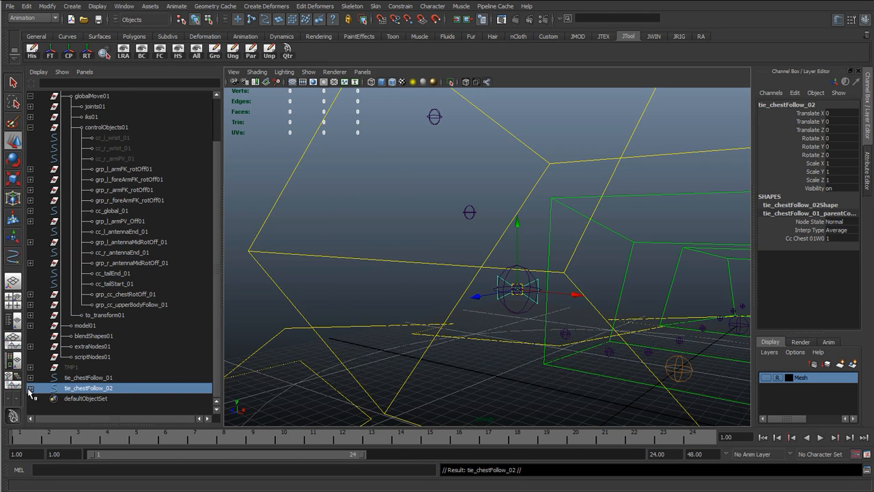
left_click(30, 388)
left_click(120, 398)
key("Delete")
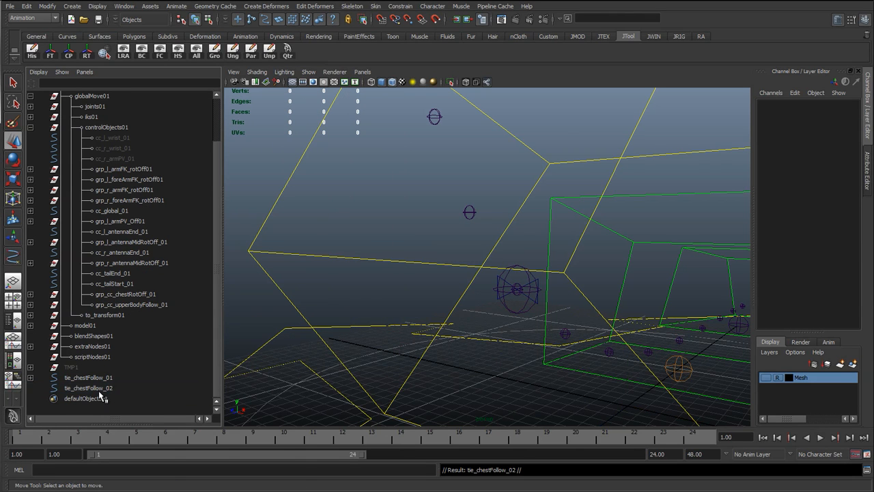
Snap the tie_chestFollow_02 curve onto the middle joint of the left antenna
left_click(96, 388)
key("f")
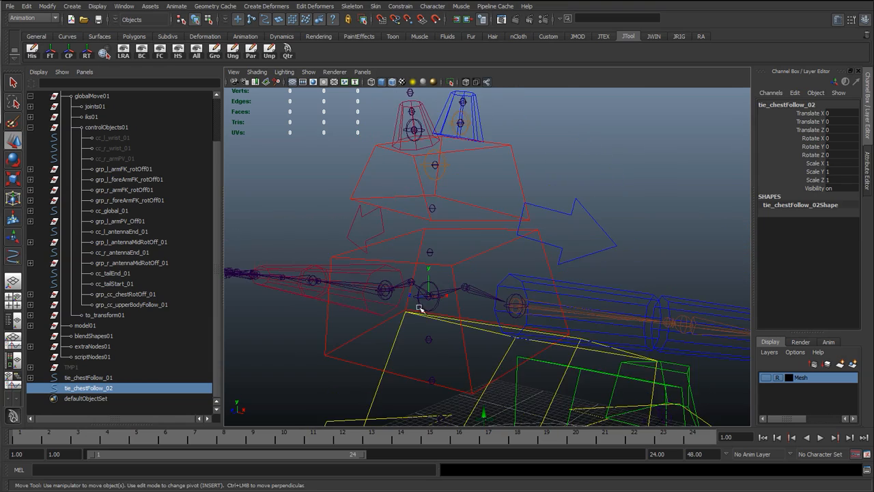
left_click_drag(420, 309, 472, 330, "alt")
right_click_drag(472, 330, 443, 271, "alt")
middle_click_drag(443, 271, 476, 216, "alt")
key("d")
key("v")
middle_click(476, 182)
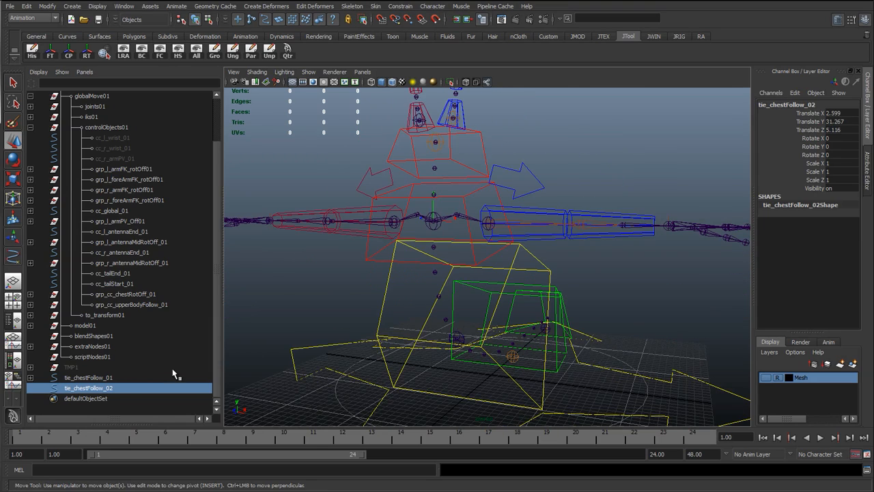
Parent tie_chestFollow_01 under the extra_toHide01 group in extraNodes01, and collapse extraNodes01
left_click(130, 377)
key("f")
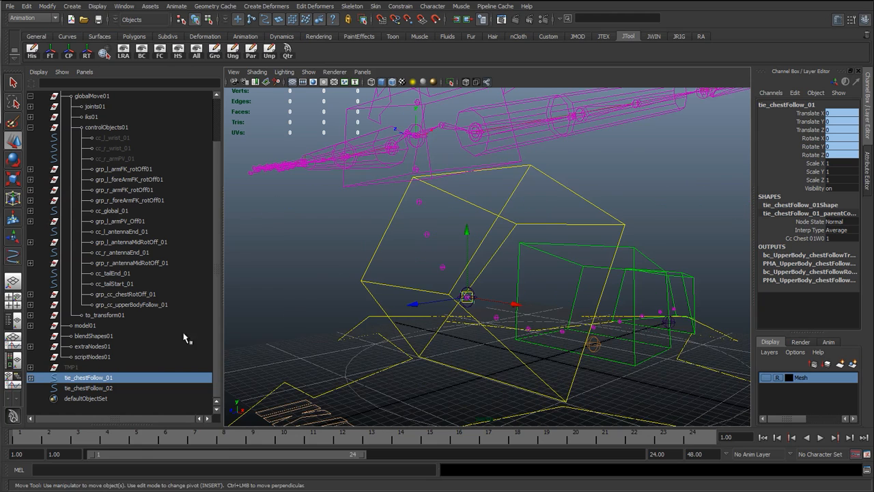
left_click(30, 346)
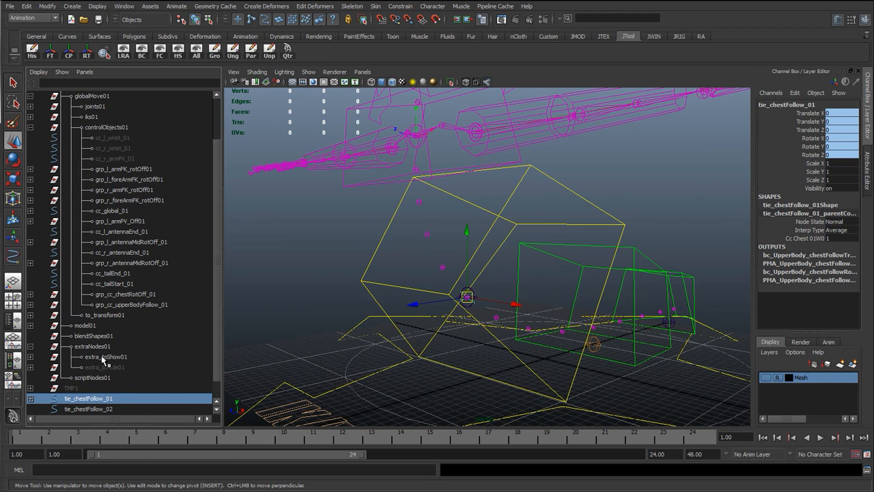
middle_click_drag(109, 403, 119, 366)
left_click(120, 367)
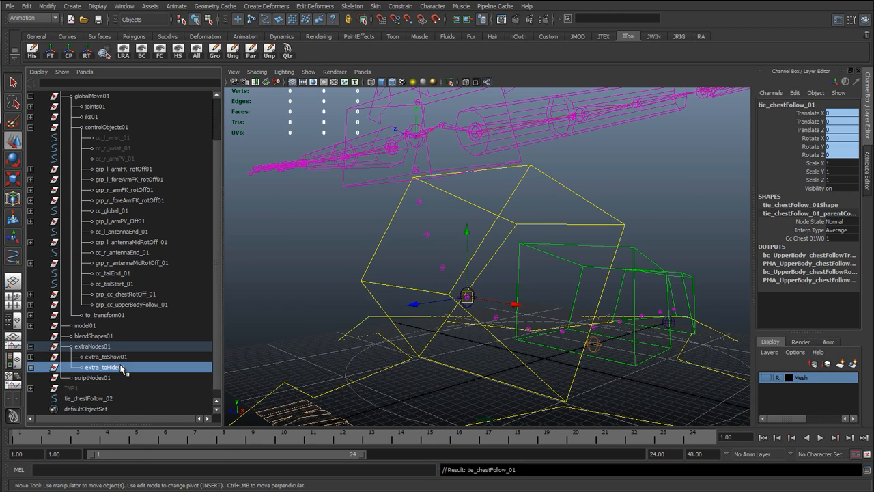
left_click(30, 346)
Copy the name of the left middle antenna control, cc_l_antennaMid_01
left_click(102, 388)
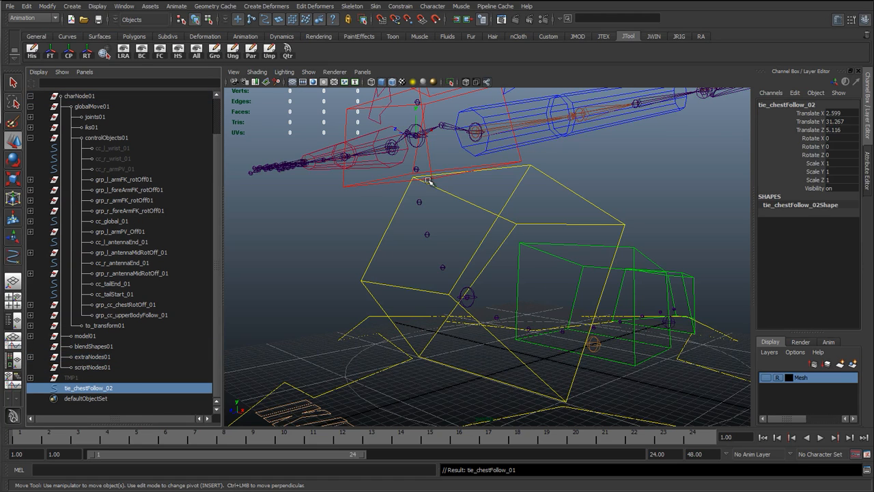
key("f")
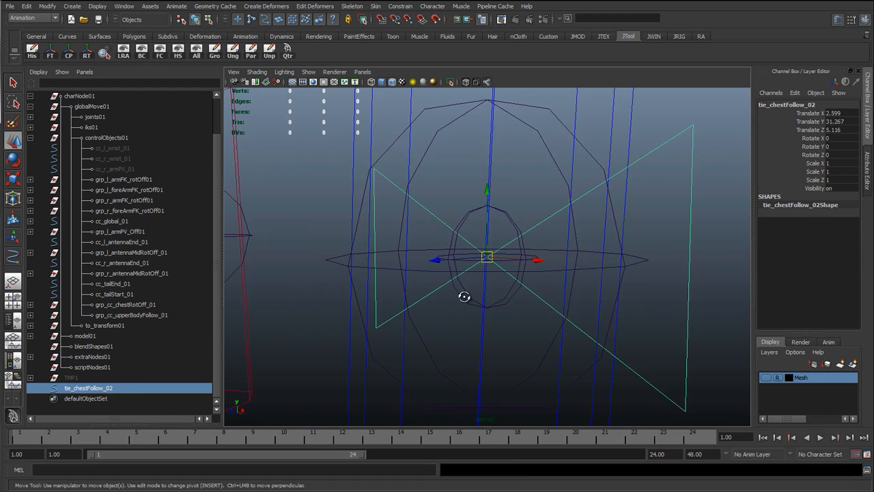
left_click_drag(465, 295, 503, 294, "alt")
right_click_drag(504, 294, 377, 304, "alt")
left_click_drag(543, 294, 595, 312, "alt")
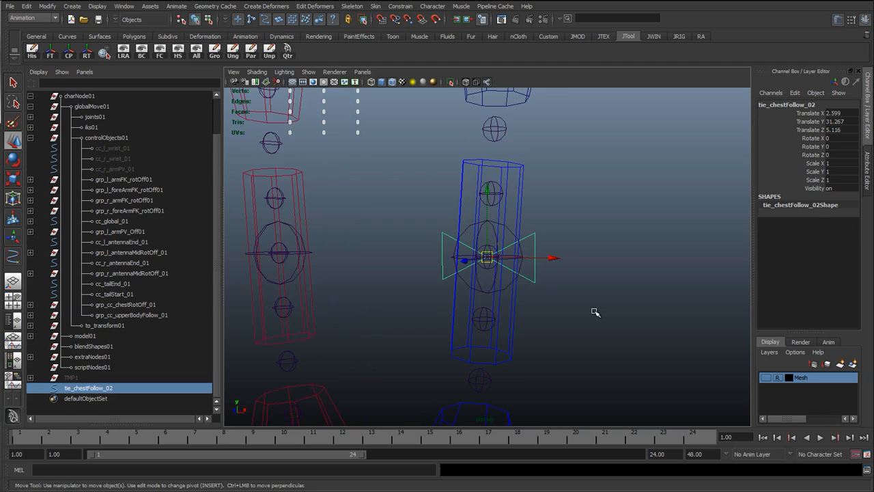
double_click(85, 389)
left_click_drag(71, 390, 86, 389)
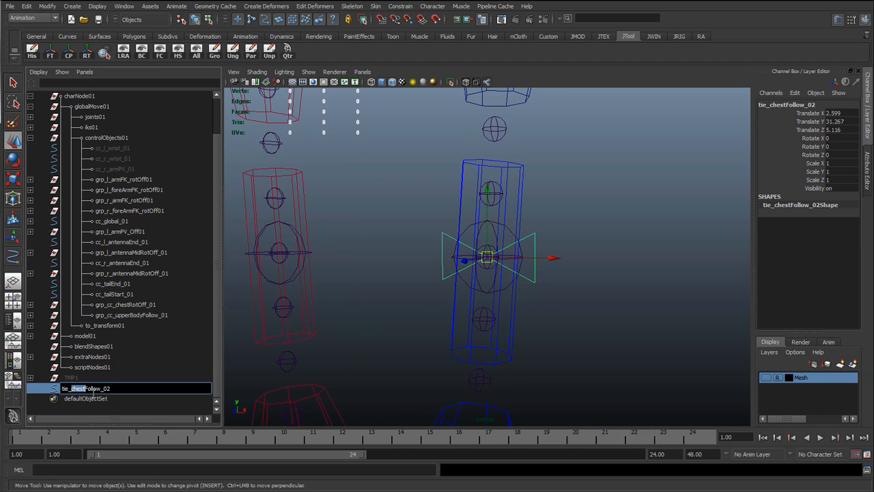
left_click(460, 357)
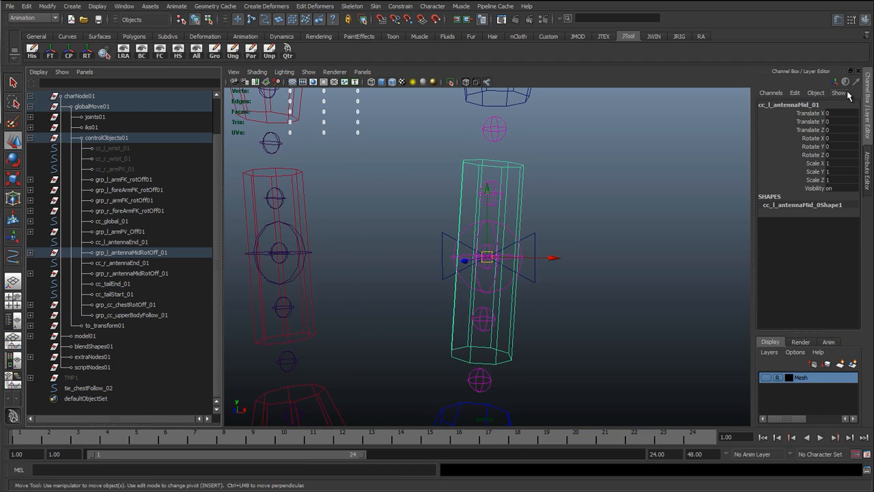
left_click(812, 104)
key("ctrl+c")
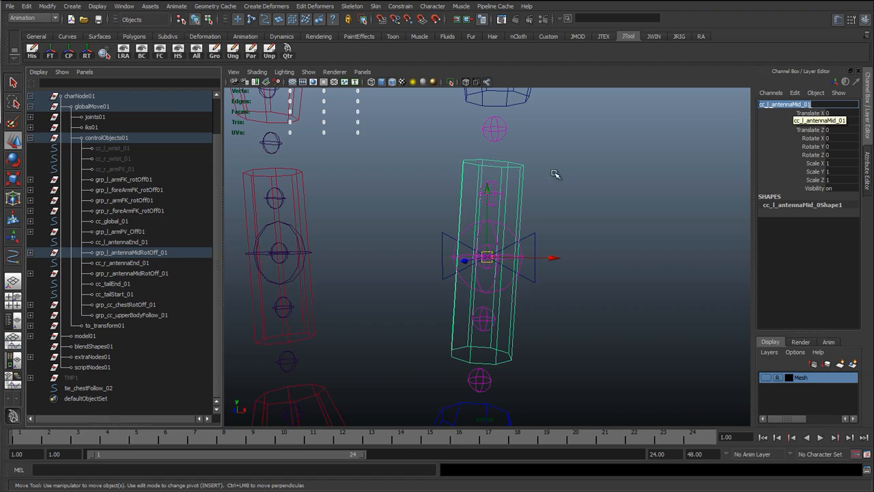
Rename tie_chestFollow_02 as tie_l_antennaMid_01 by reusing the copied control name after the tie prefix
double_click(97, 389)
left_click_drag(110, 389, 70, 390)
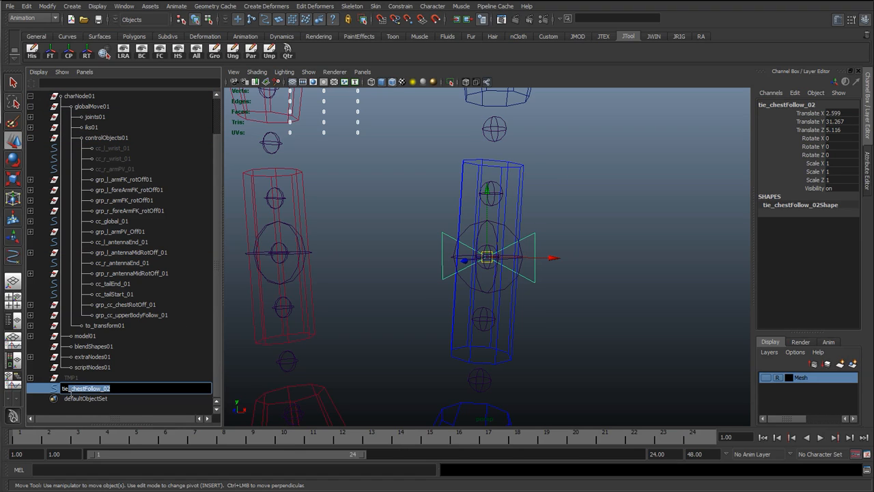
key("ctrl+v")
left_click(75, 388)
key("BackSpace")
key("BackSpace")
key("BackSpace")
key("Return")
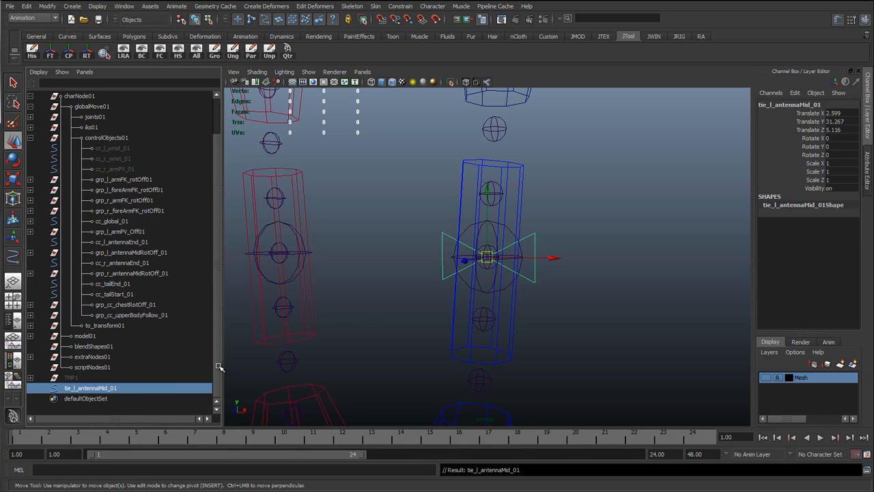
Duplicate tie_l_antennaMid_01 and snap the copy onto the middle joint of the right antenna
left_click(371, 311)
left_click_drag(454, 271, 442, 269, "alt")
scroll(442, 270, "down", 5)
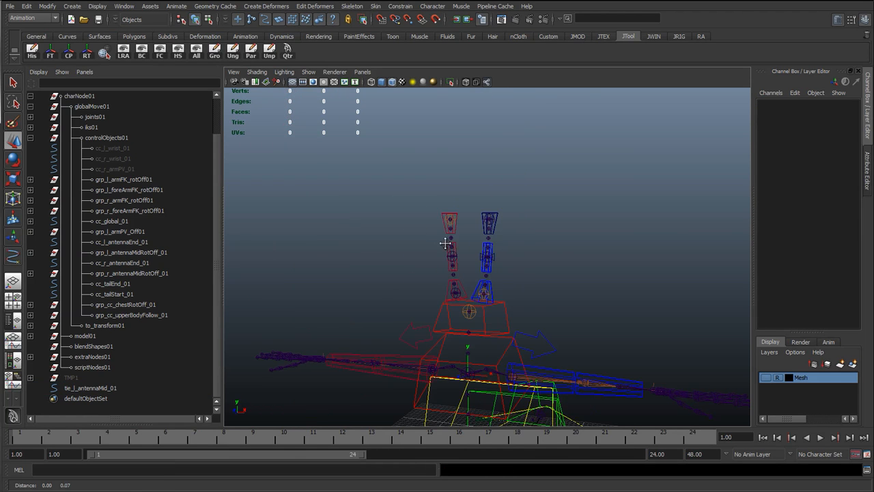
middle_click_drag(474, 382, 420, 262, "alt")
middle_click_drag(426, 164, 520, 287, "alt")
scroll(414, 299, "up", 5)
scroll(431, 283, "up", 3)
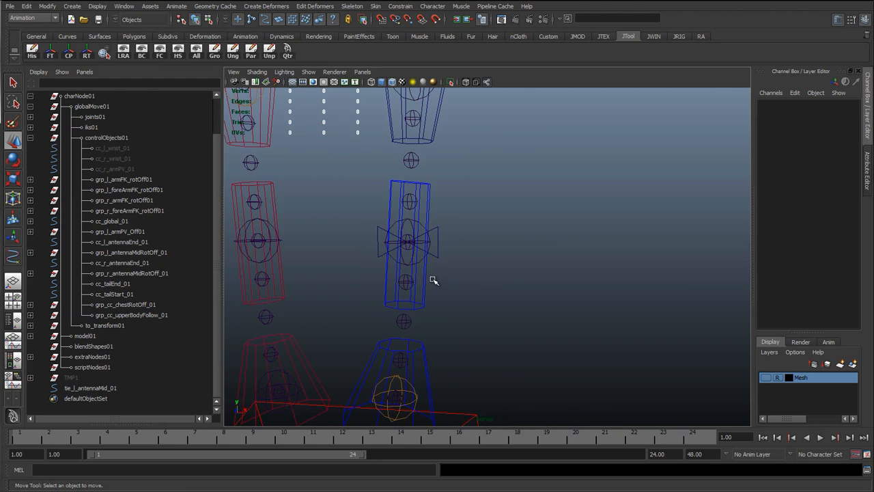
middle_click_drag(431, 283, 534, 255, "alt")
left_click(527, 256)
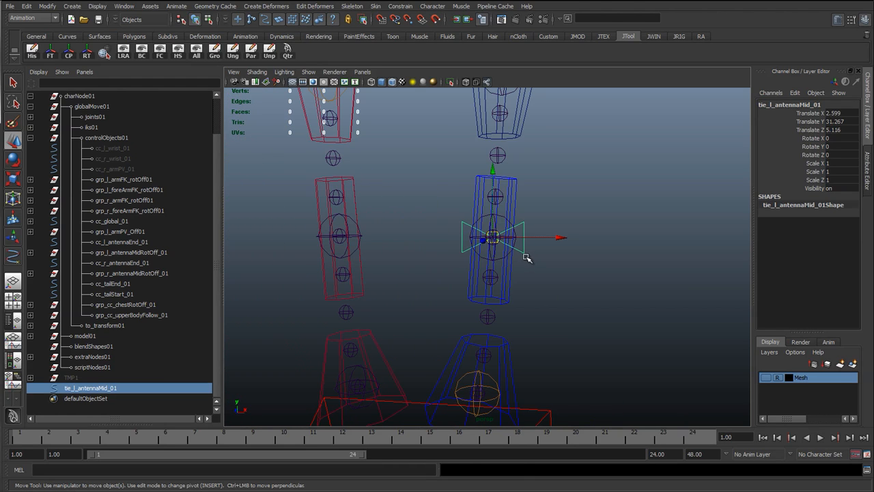
key("ctrl+d")
key("v")
middle_click(337, 237)
Rename the right antenna's tie curve as tie_r_antennaMid_01 and deselect it
left_click(792, 105)
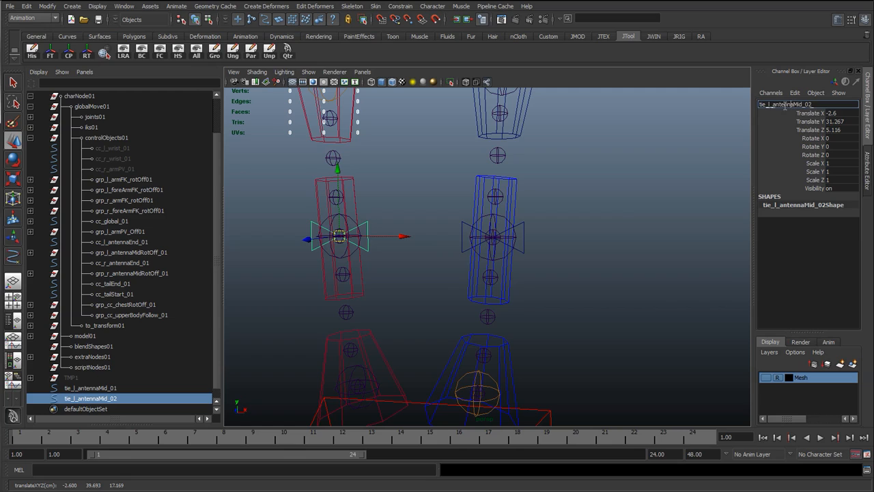
key("BackSpace")
type("r")
key("Return")
left_click(525, 215)
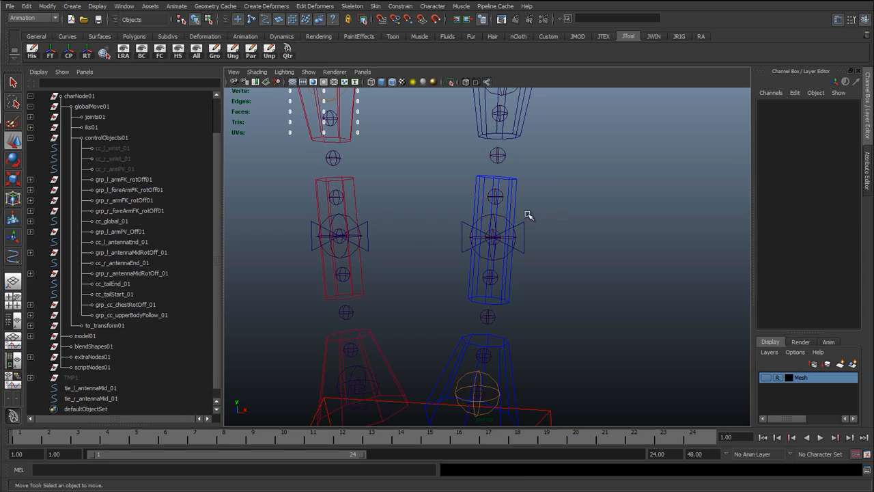
Inspect the left middle antenna control's offset group and the transforms of both antenna tie curves
left_click(516, 200)
key("Up")
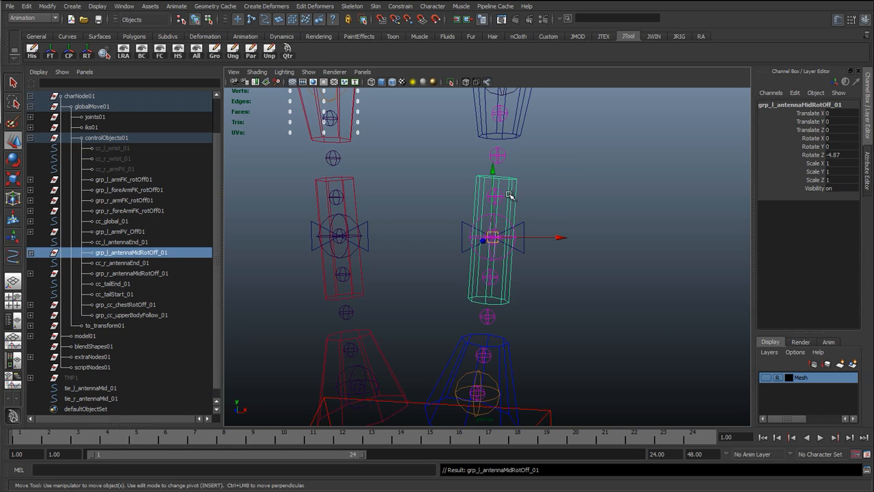
left_click_drag(364, 269, 465, 285, "alt")
left_click(505, 254)
left_click_drag(488, 250, 376, 244, "alt")
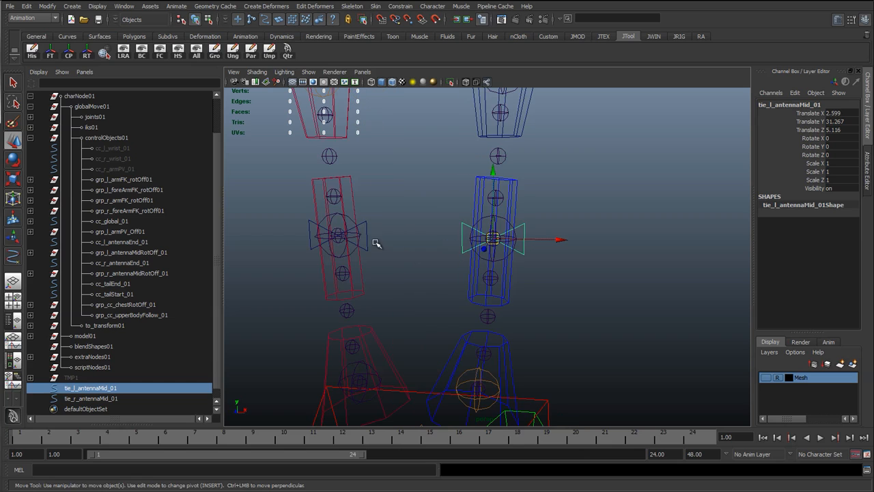
left_click(362, 228, "shift")
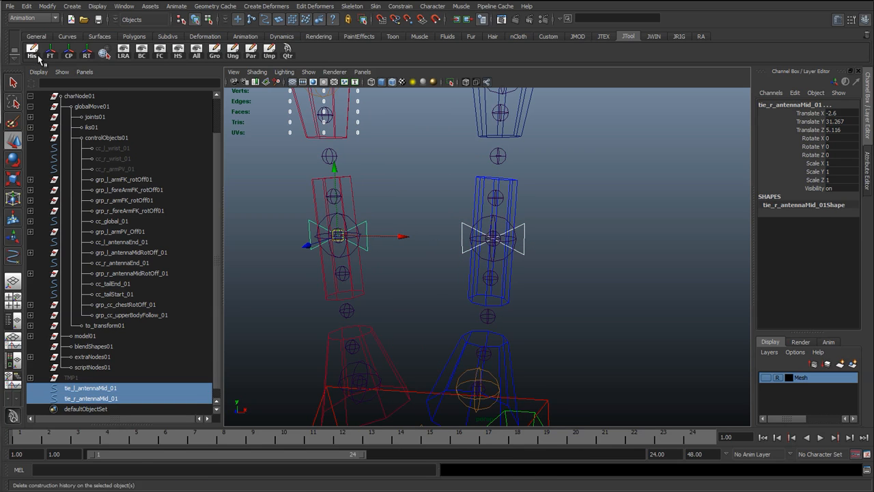
left_click(476, 231)
Try moving the cc_l_antennaMid_01 control away from its tie curve, undo each move, and deselect the control
left_click(514, 217)
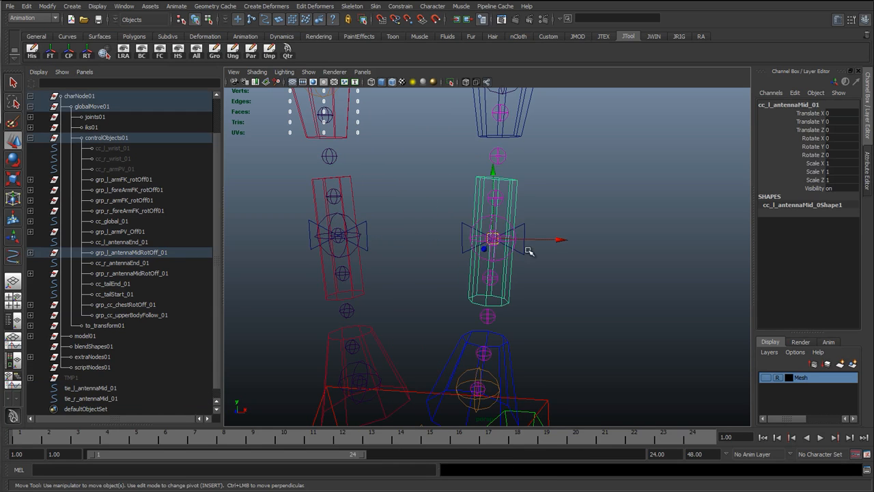
left_click_drag(524, 268, 480, 268, "alt")
left_click_drag(571, 298, 466, 255, "alt")
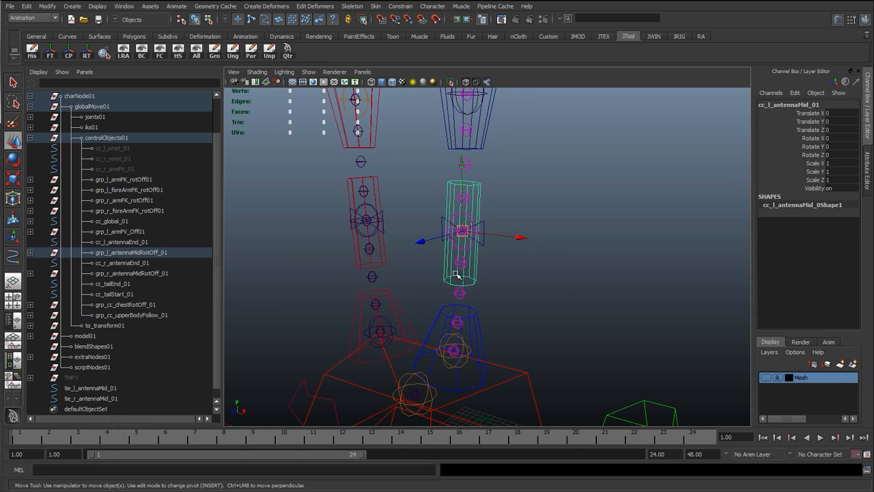
left_click_drag(476, 273, 498, 266, "alt")
left_click_drag(468, 241, 445, 289)
key("ctrl+z")
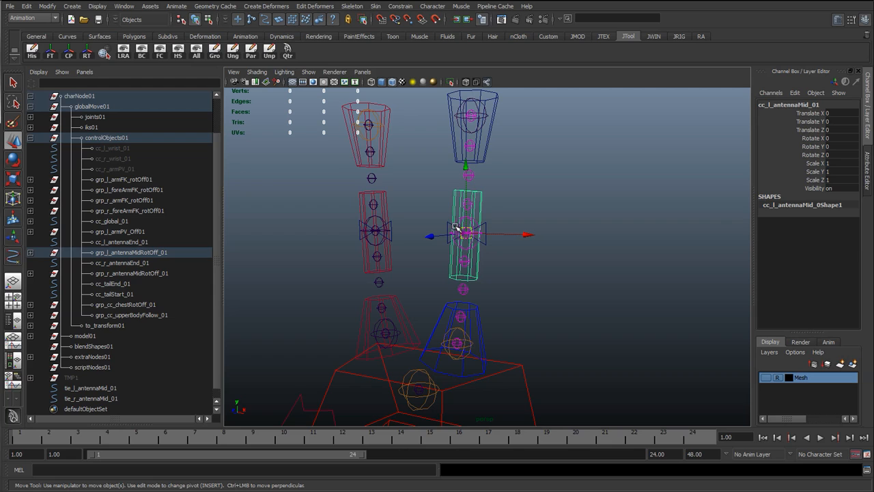
left_click_drag(452, 226, 561, 249)
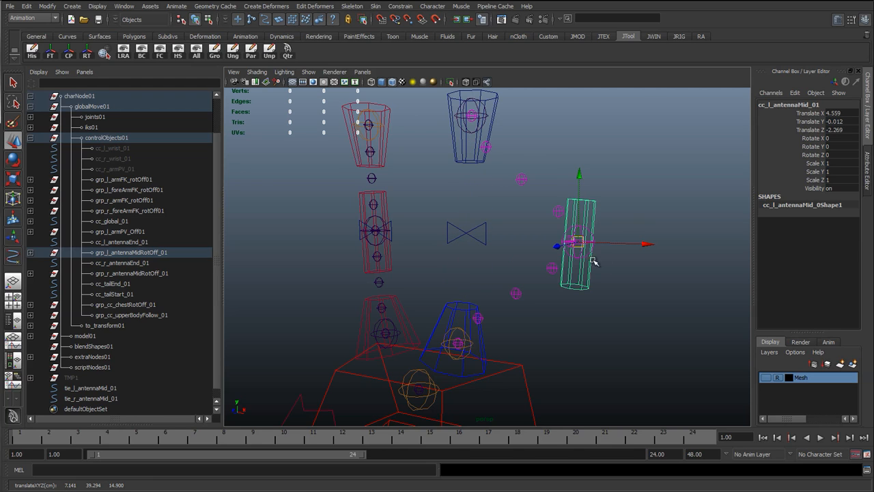
key("ctrl+z")
left_click_drag(526, 310, 563, 306, "alt")
left_click(561, 305)
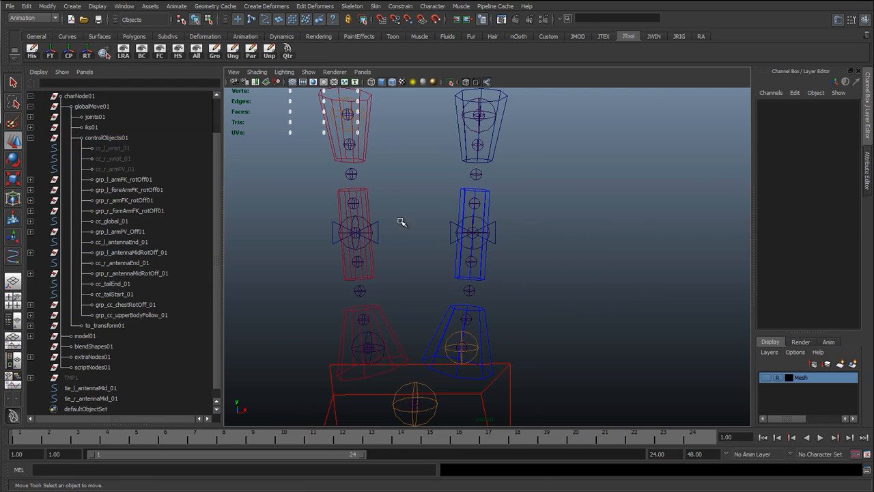
scroll(387, 227, "up", 3)
middle_click_drag(390, 234, 418, 282, "alt")
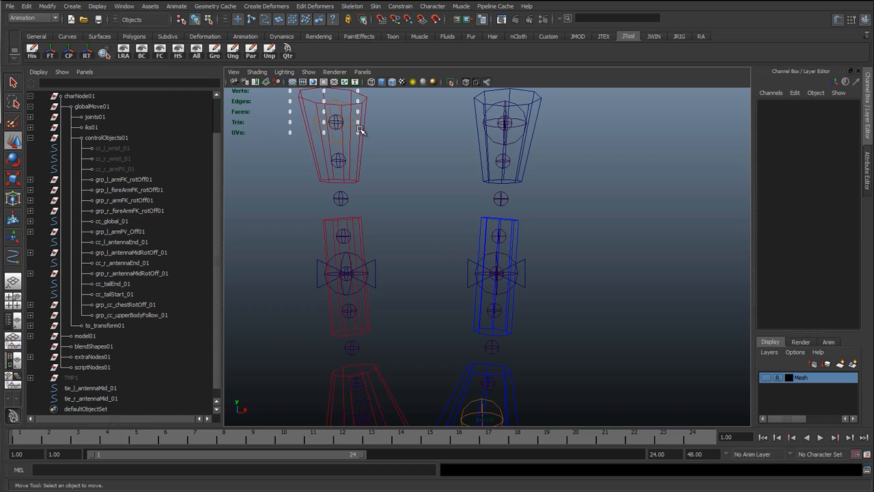
Review the right antenna's end and start controls and the transforms of both antenna tie curves
left_click(364, 128)
middle_click_drag(400, 331, 386, 240, "alt")
left_click(373, 298, "shift")
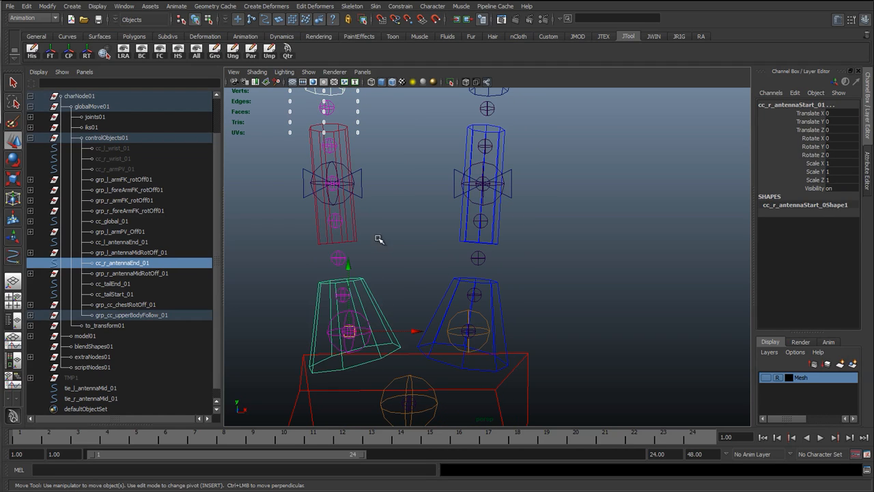
left_click(358, 185)
left_click(361, 177)
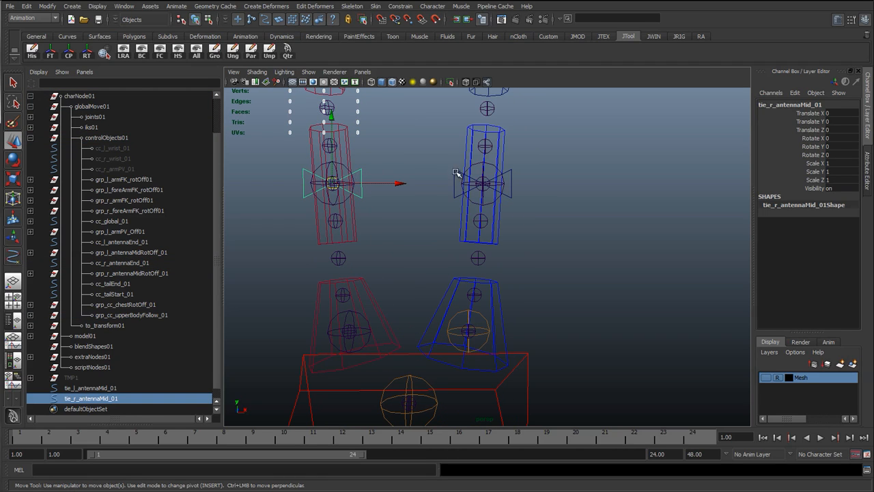
left_click(456, 179, "shift")
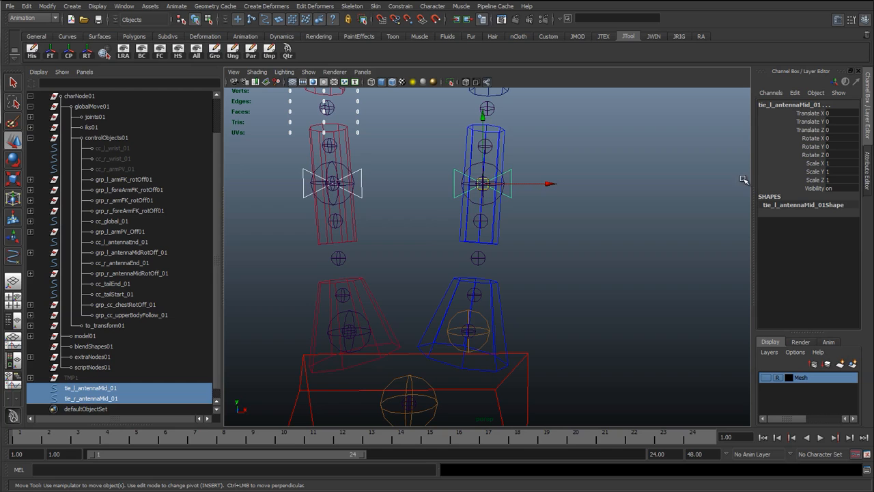
Point-constrain tie_r_antennaMid_01 to cc_r_antennaStart_01 and cc_r_antennaEnd_01, maintaining offset on all axes with weight 1
left_click(372, 292)
middle_click_drag(356, 70, 356, 176, "alt")
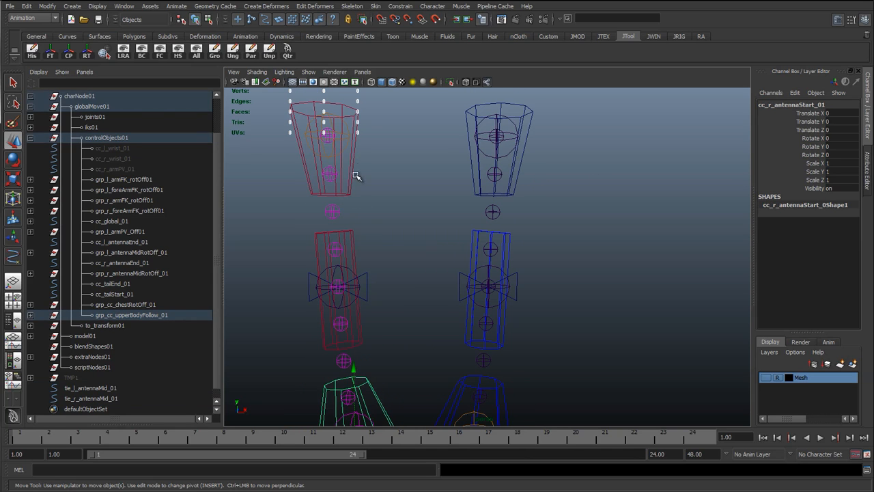
left_click(355, 176)
left_click_drag(404, 293, 377, 287, "alt")
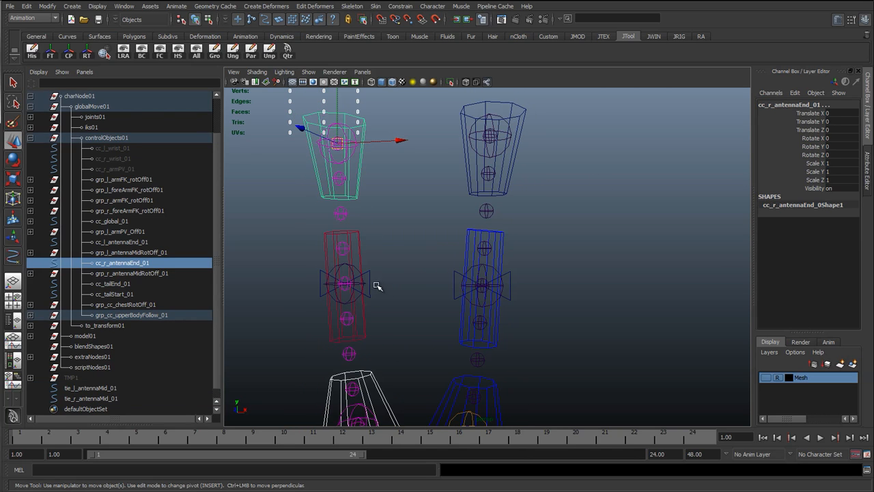
left_click(371, 275, "shift")
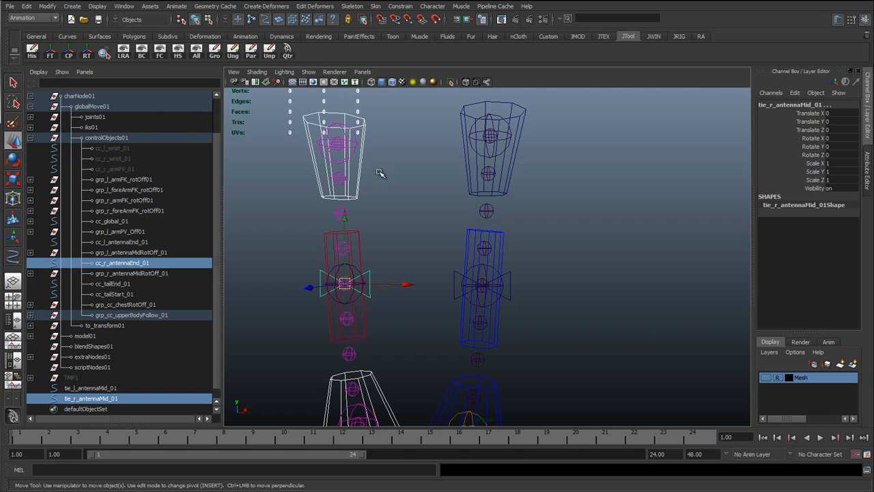
left_click(400, 6)
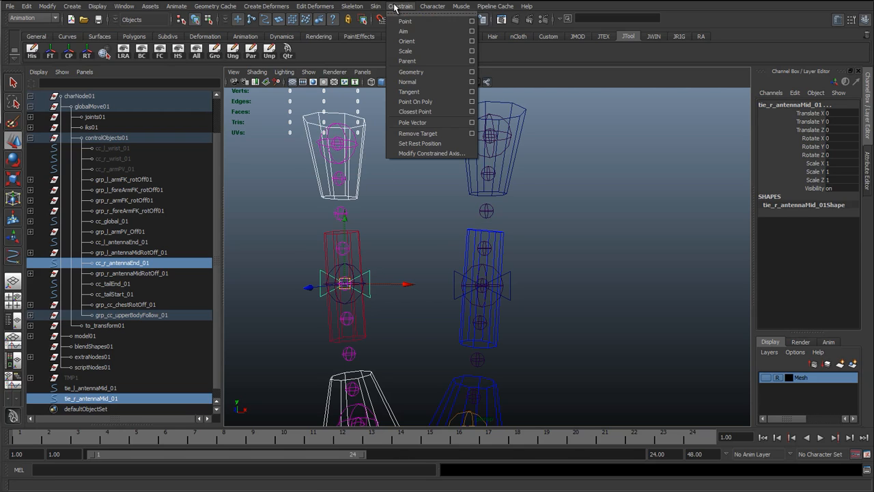
left_click(472, 21)
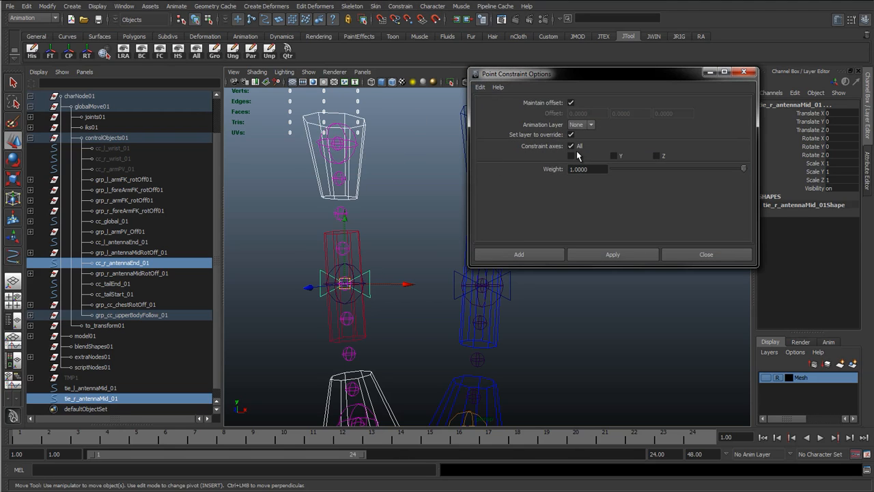
left_click(612, 256)
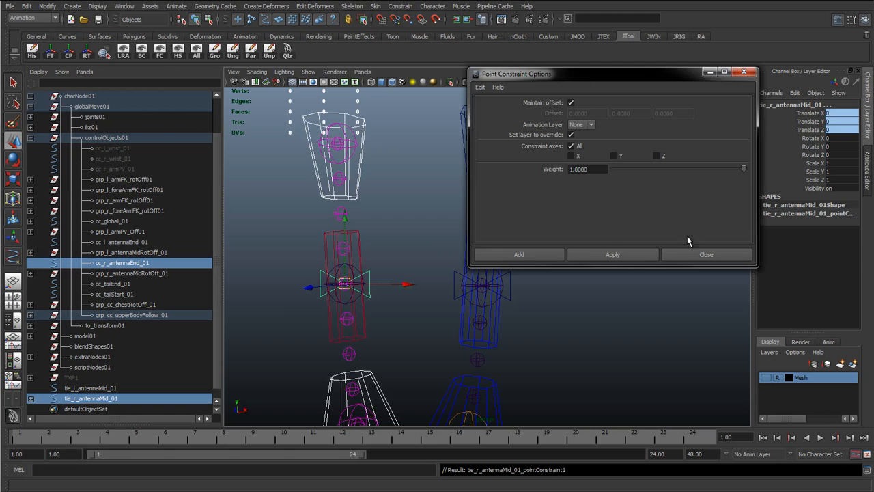
left_click(707, 254)
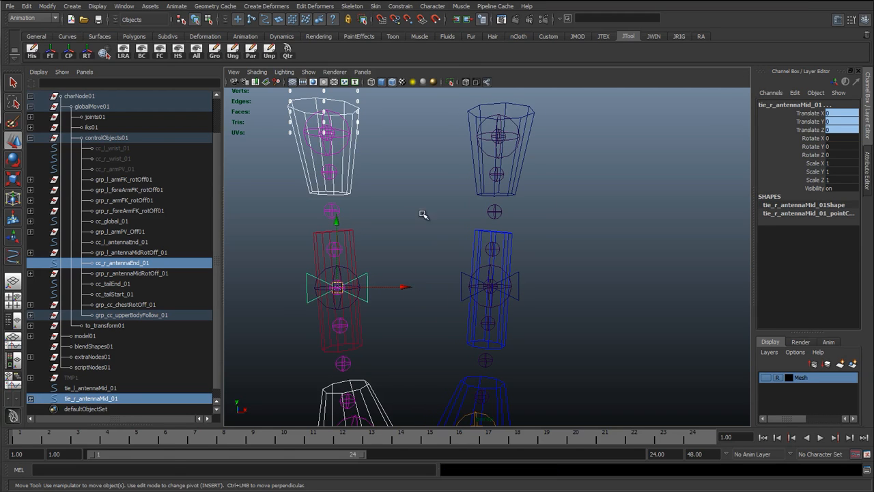
Point-constrain tie_l_antennaMid_01 to cc_l_antennaStart_01 and cc_l_antennaEnd_01 with the same options, and clear the selection
left_click(424, 214)
left_click(499, 386)
left_click(518, 198, "shift")
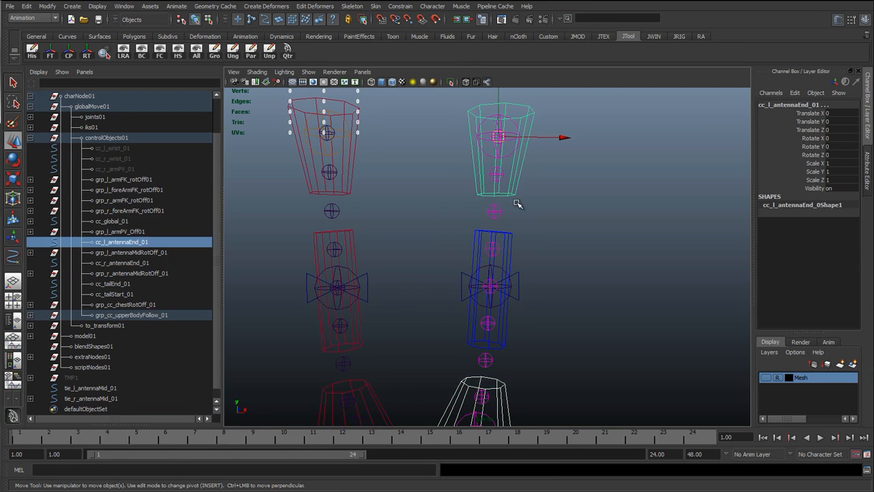
left_click(519, 295, "shift")
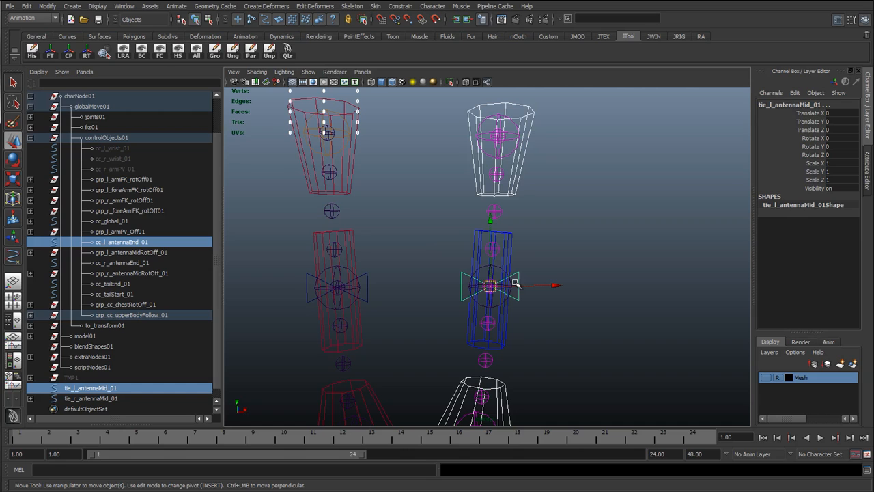
key("g")
left_click(546, 199)
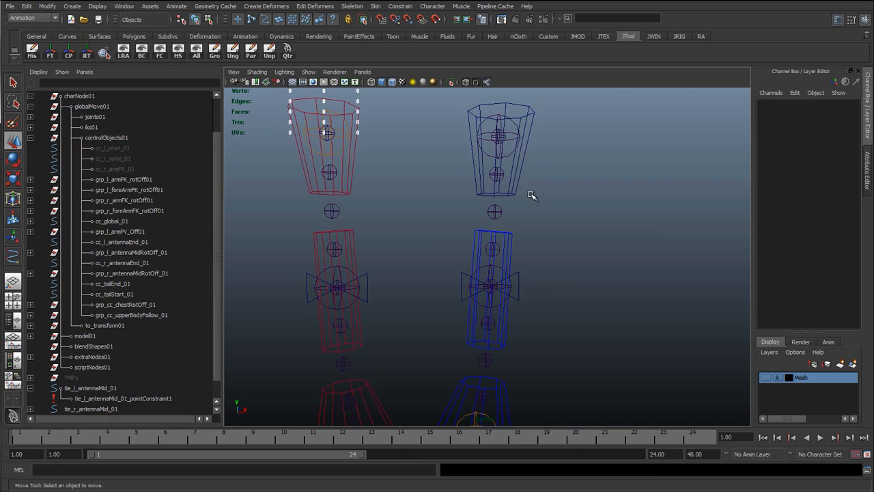
Check the left tie curve's point constraint by moving cc_l_antennaEnd_01 around, undo the moves, and deselect the control
left_click(499, 407)
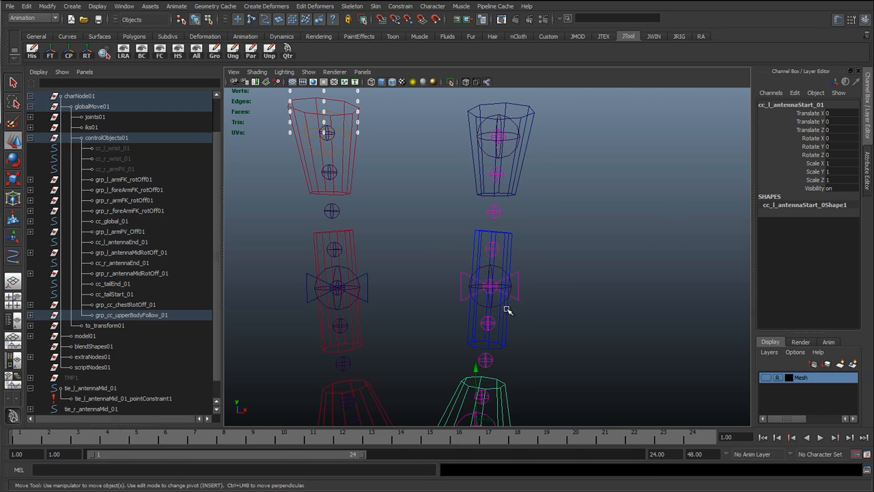
left_click(514, 196)
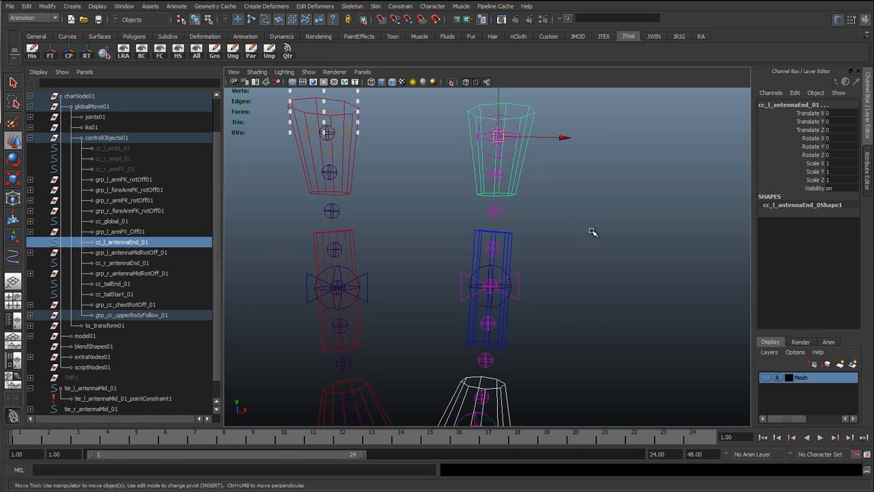
left_click(521, 296)
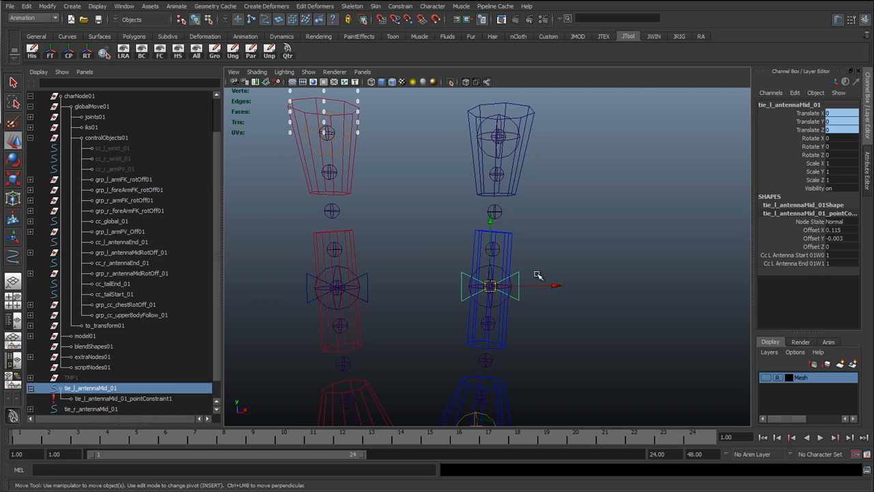
left_click(520, 197)
left_click_drag(505, 161, 504, 269)
left_click_drag(591, 147, 631, 178)
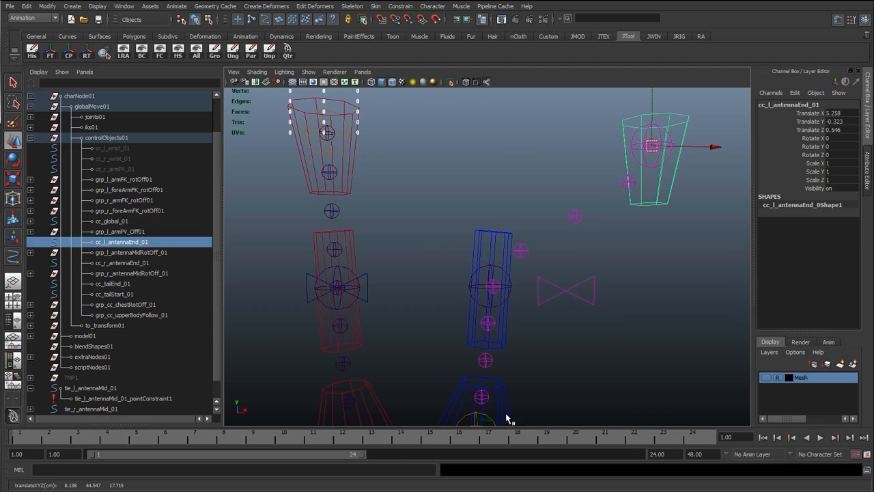
key("ctrl+z")
left_click(576, 297)
Inspect cc_r_antennaMid_01 and the transforms of its parent offset group grp_r_antennaMidRotOff_01
left_click(348, 230)
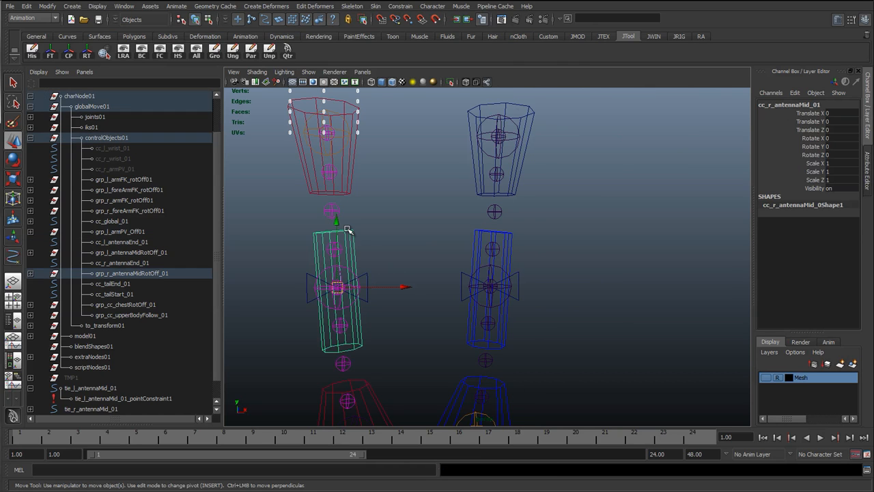
scroll(402, 269, "down", 2)
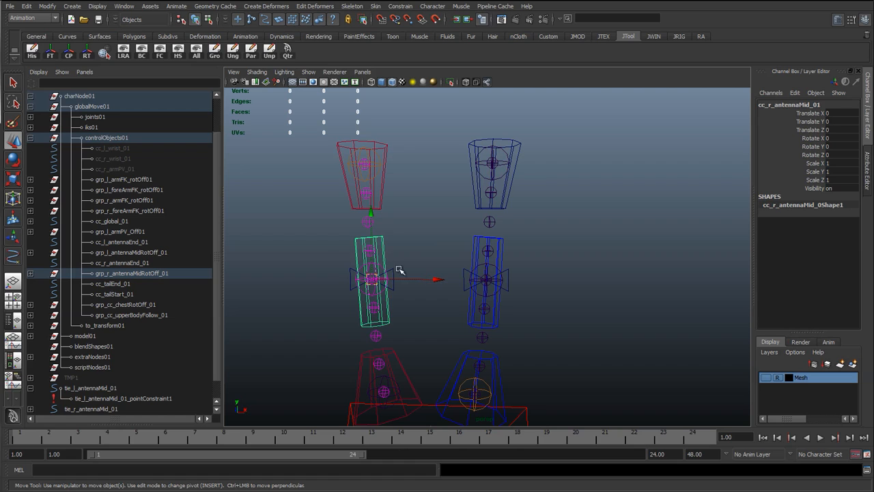
right_click_drag(377, 324, 466, 333, "alt")
middle_click_drag(485, 275, 572, 272, "alt")
left_click(482, 252)
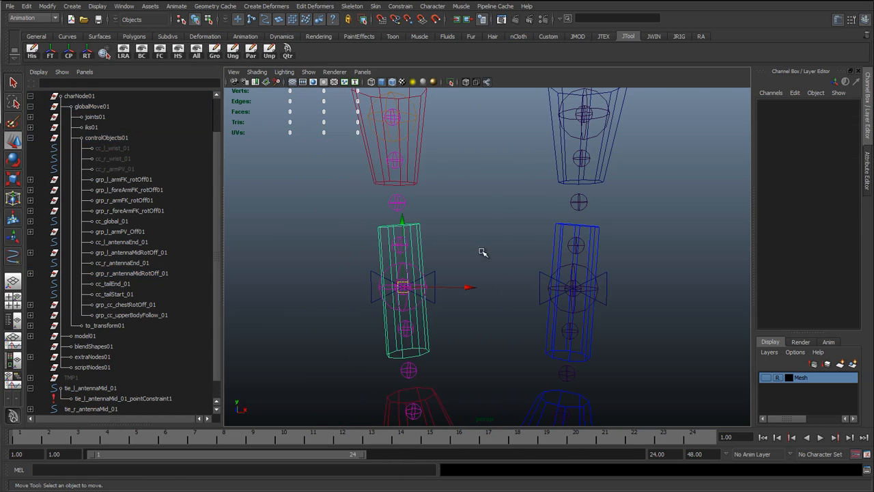
left_click(415, 233)
key("Up")
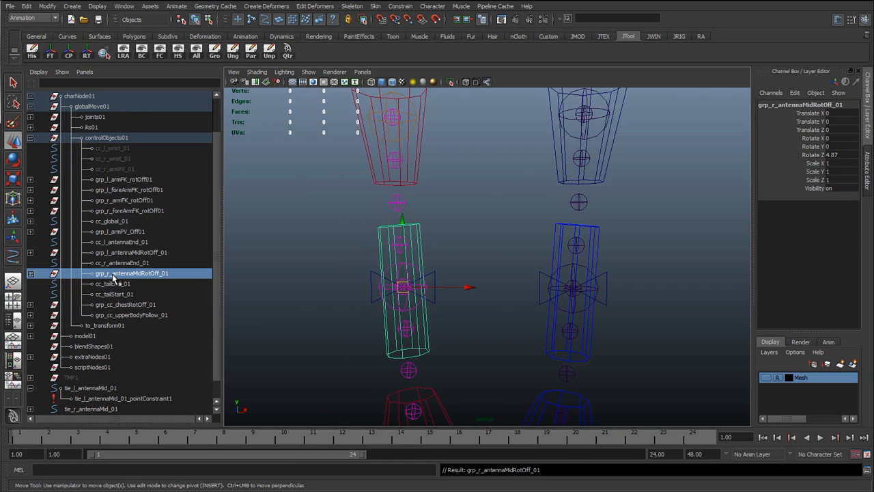
scroll(558, 271, "down", 1)
Group grp_l_antennaMidRotOff_01 under a new parent and snap that group's pivot onto the left antenna's middle joint
left_click(574, 254)
key("Up")
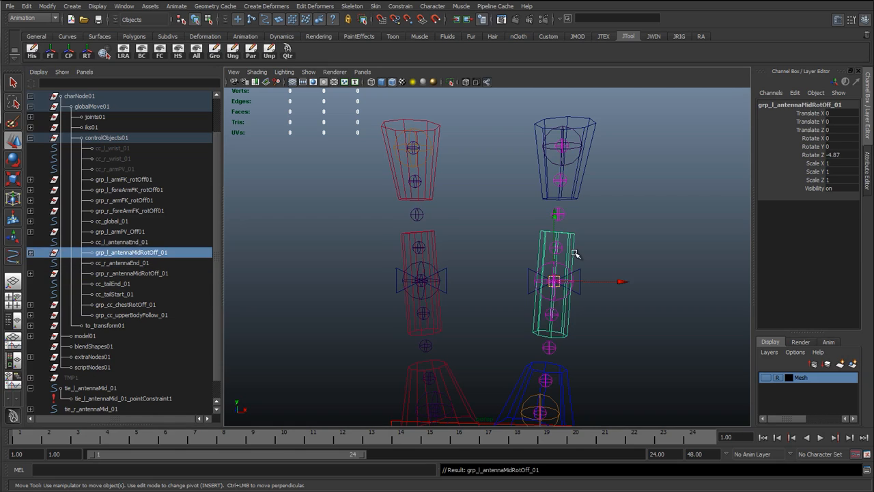
scroll(508, 299, "up", 1)
middle_click_drag(487, 285, 450, 268, "alt")
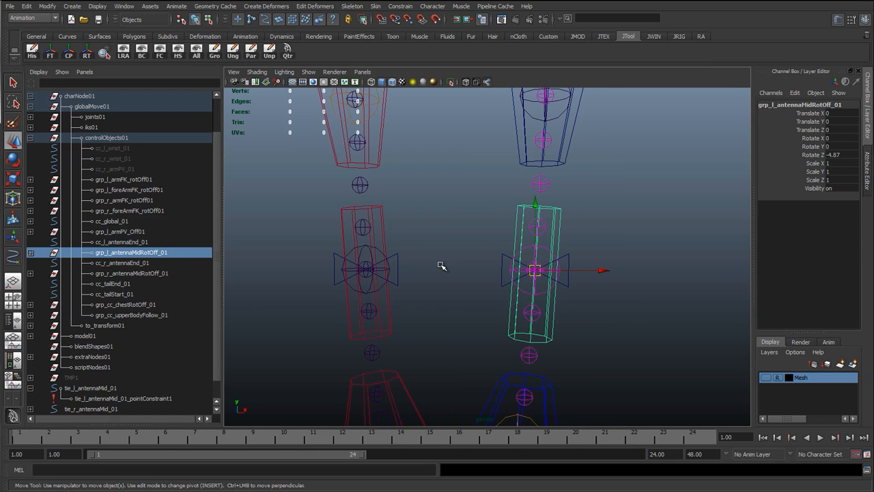
key("ctrl+g")
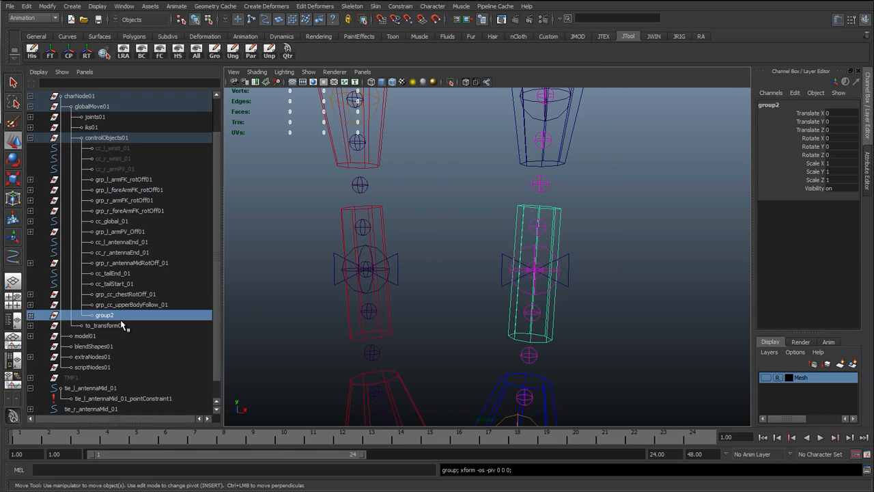
left_click(68, 54)
left_click_drag(560, 279, 521, 272, "alt")
key("Insert")
key("v")
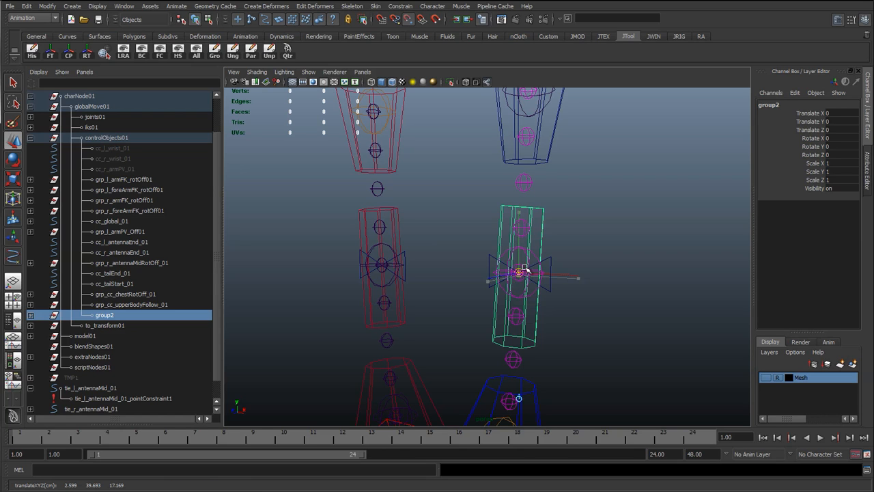
left_click_drag(463, 281, 416, 260, "alt")
left_click(525, 265)
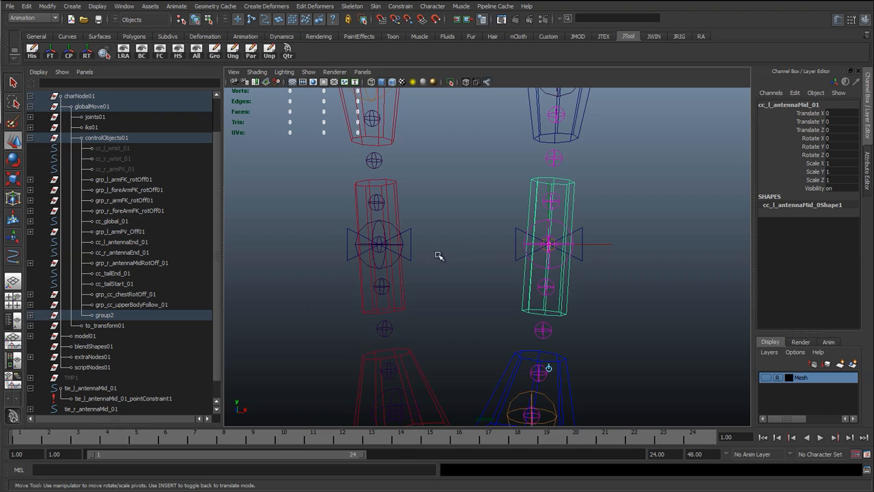
key("Insert")
Group grp_r_antennaMidRotOff_01 under a new parent and snap that group's pivot onto the right antenna's middle joint
left_click(398, 287)
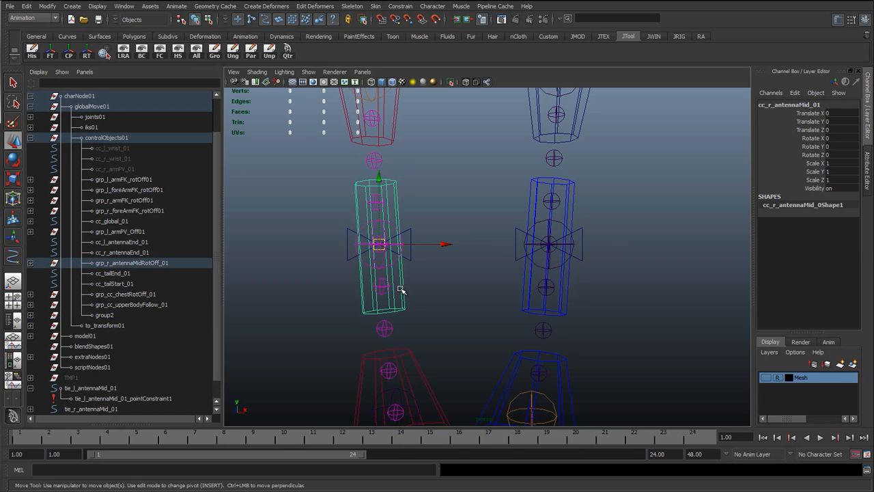
left_click(154, 262)
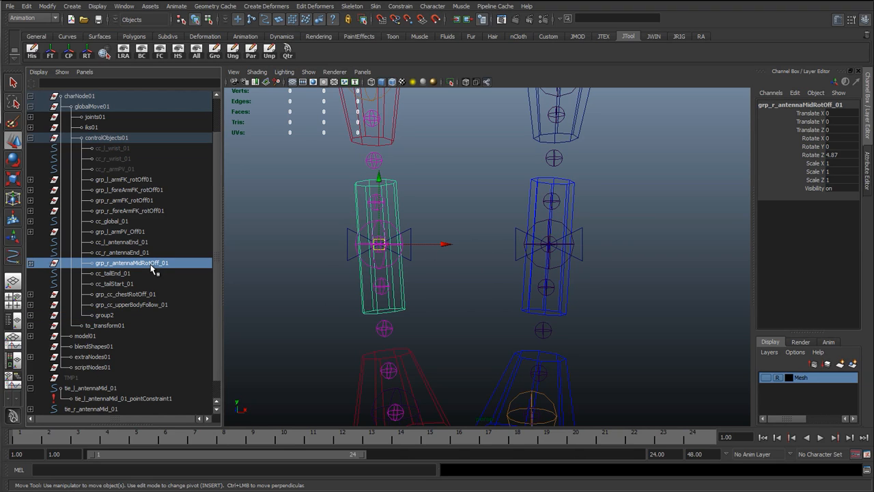
key("ctrl+g")
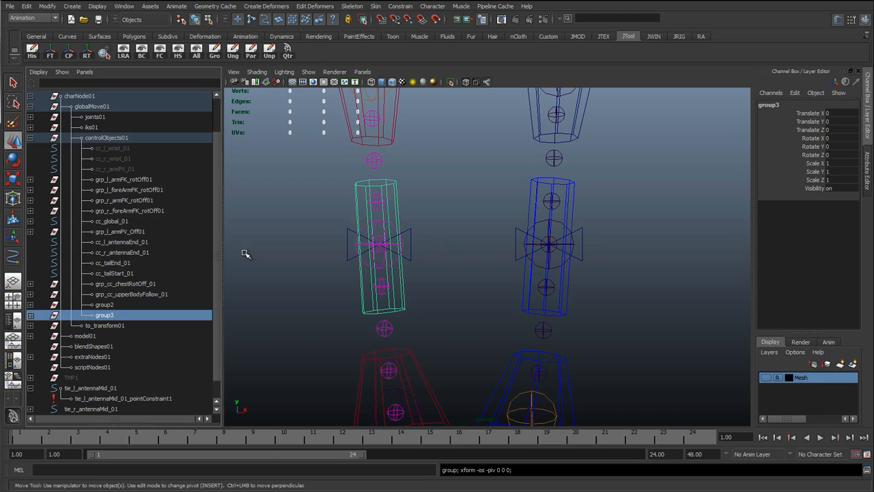
left_click(69, 51)
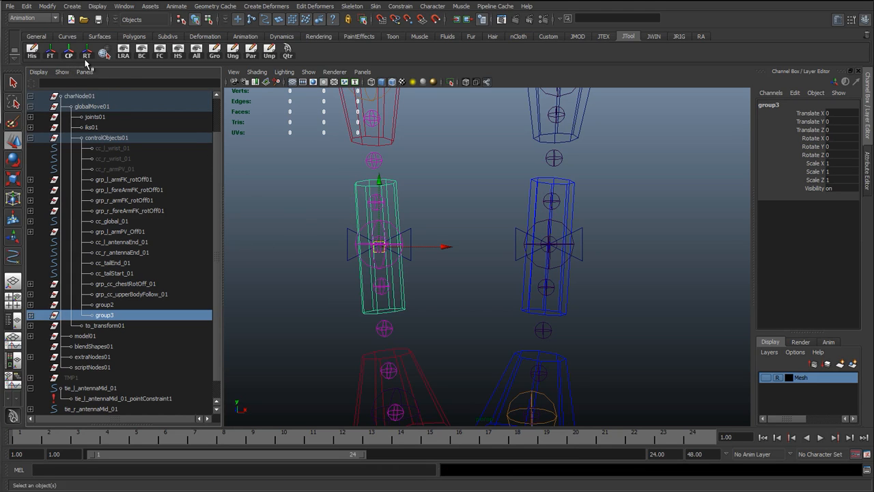
left_click_drag(412, 263, 377, 293, "alt")
key("Insert")
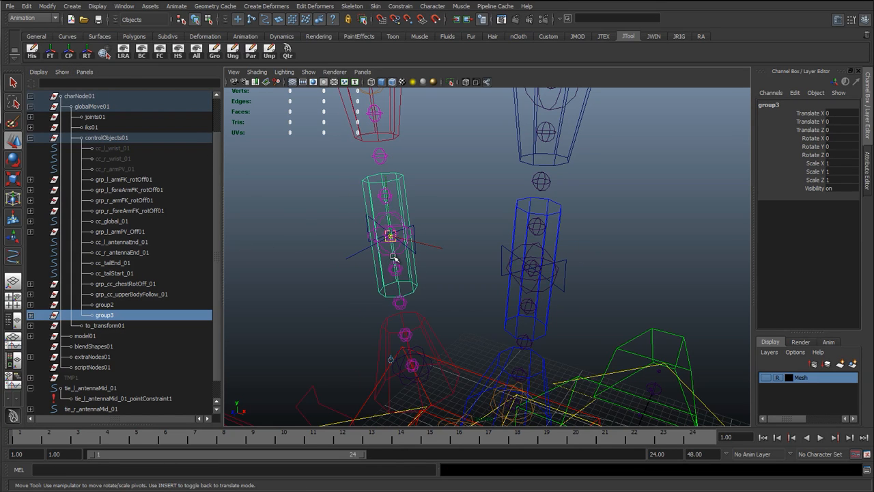
key("Insert")
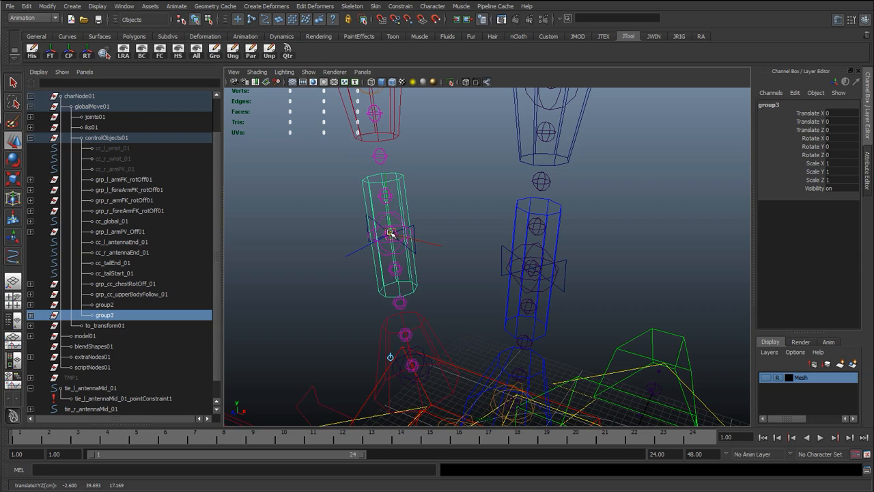
left_click_drag(444, 272, 437, 266, "alt")
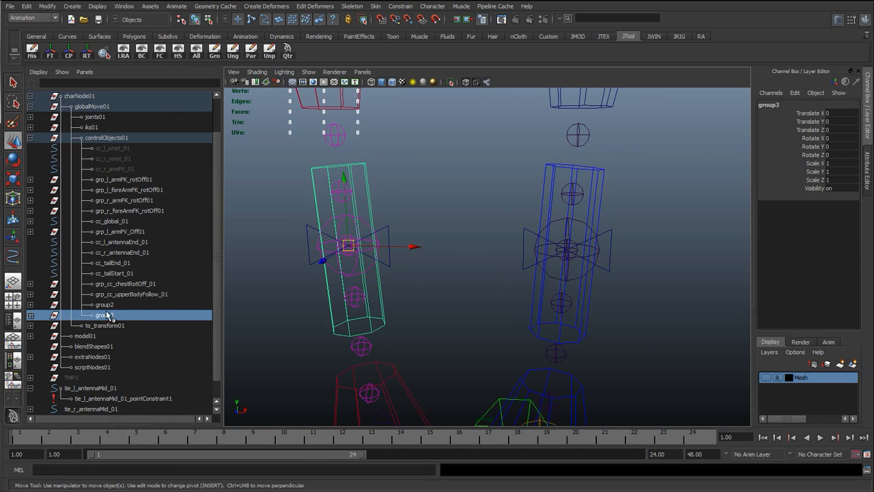
Select the left antenna's new parent group and expand group2 and group3 to reveal their nested offset groups
left_click(105, 305)
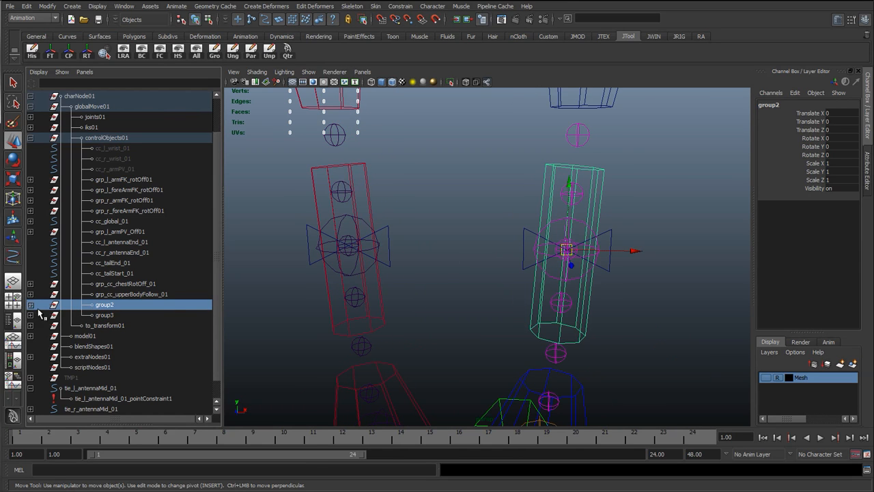
left_click(30, 304)
left_click(30, 326)
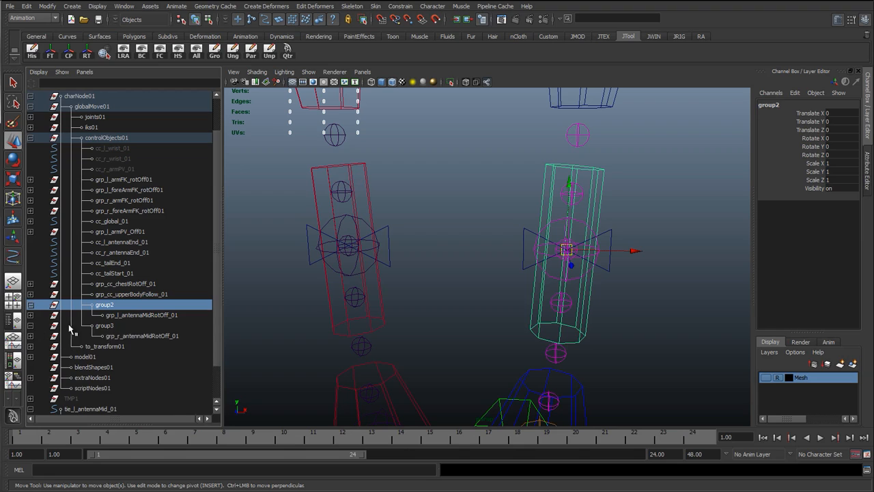
Rename group3 as grp_r_antennaMidFollow_01, reusing the name of its nested offset group
double_click(151, 336)
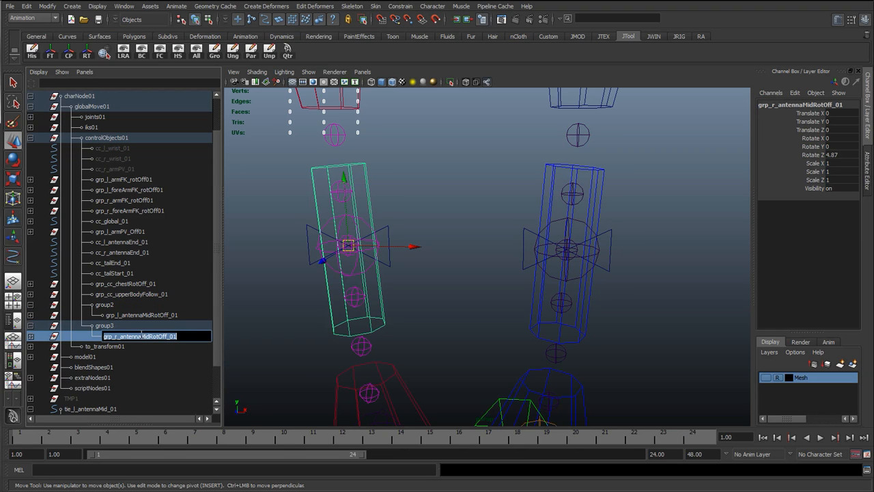
key("ctrl+c")
double_click(151, 326)
key("ctrl+v")
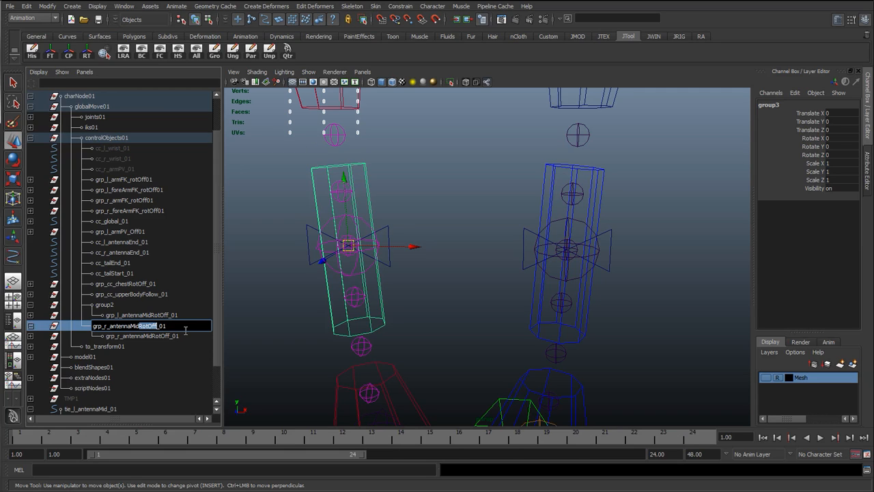
type("Follow")
key("Return")
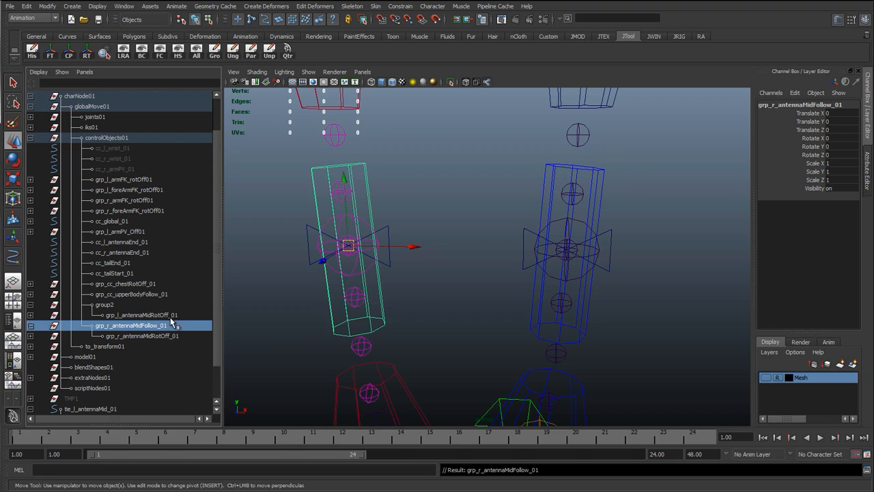
Rename group2 as grp_l_antennaMidFollow_01, reusing the name of its nested offset group
left_click(170, 316)
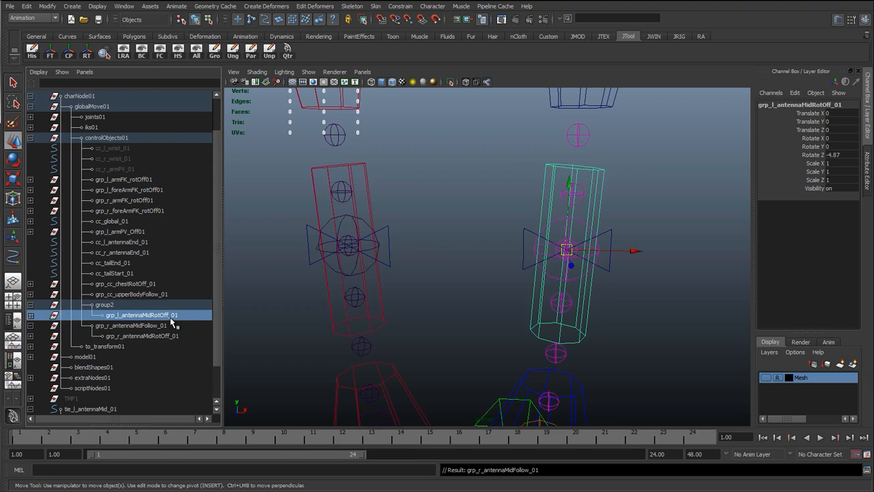
double_click(132, 315)
double_click(120, 306)
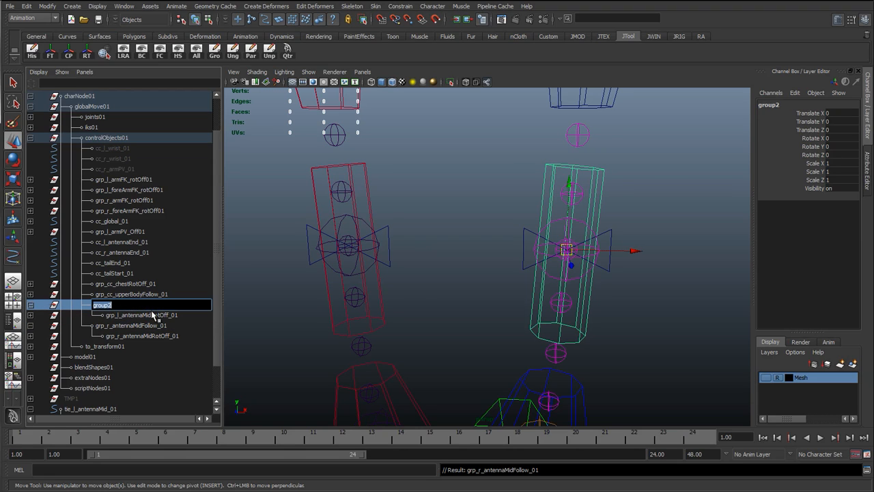
key("ctrl+v")
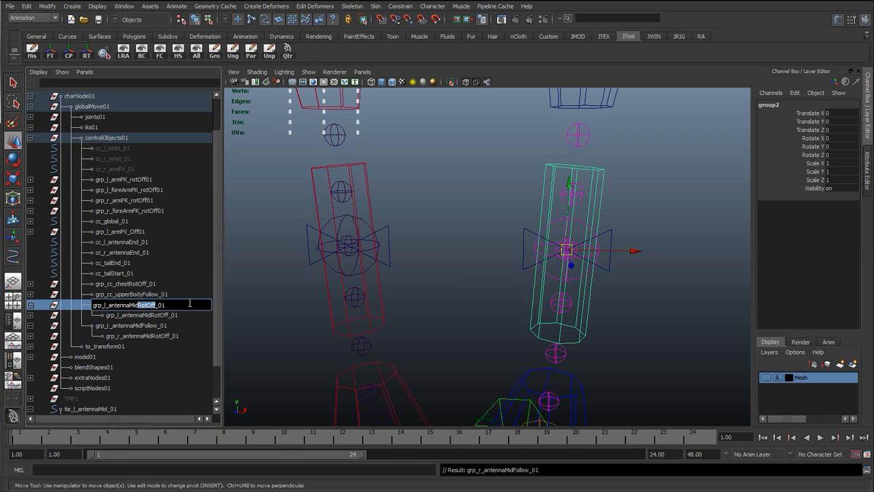
type("Follow")
key("Return")
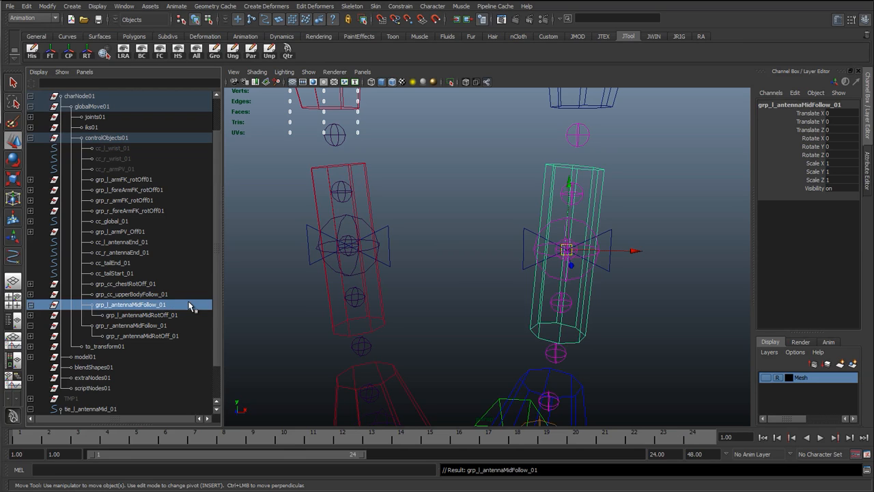
Collapse grp_l_antennaMidFollow_01 and grp_r_antennaMidFollow_01 in the hierarchy and check each group's selection
left_click(156, 317)
left_click(30, 304)
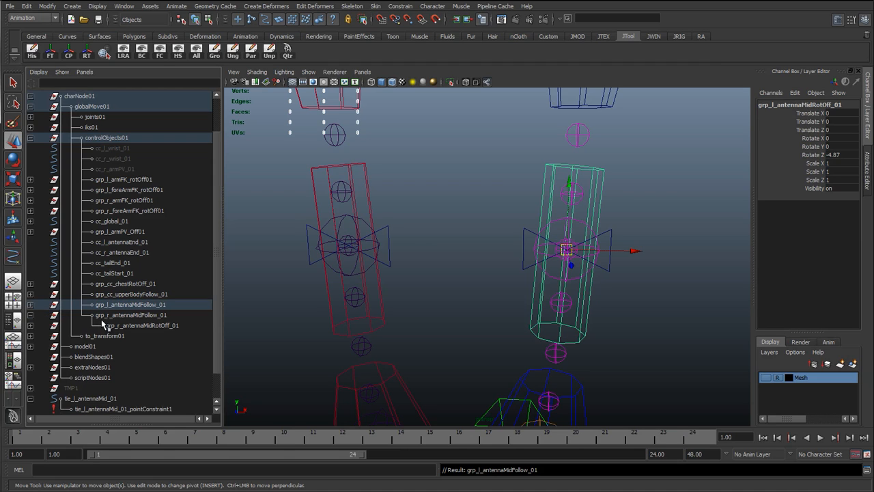
left_click(104, 316)
left_click(30, 314)
left_click(128, 306)
left_click(130, 315)
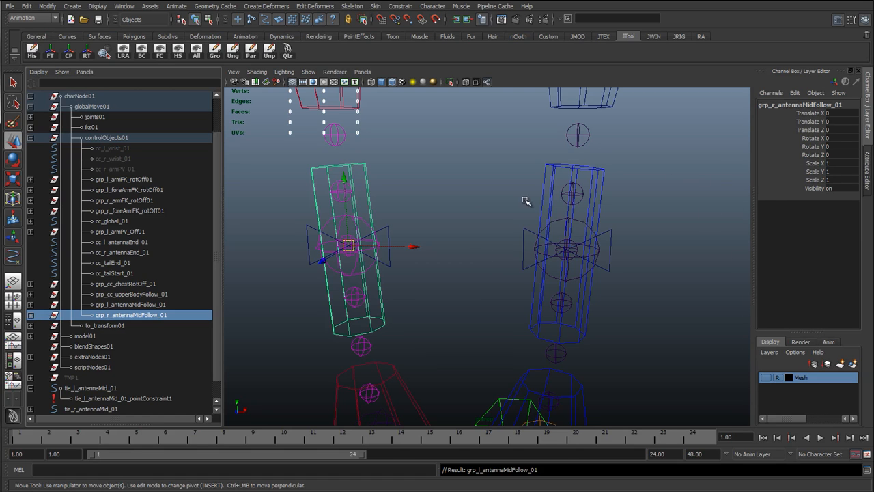
Add grp_l_antennaMidFollow_01 and grp_r_antennaMidFollow_01 to the Hypershade work area
left_click_drag(463, 328, 437, 307, "alt")
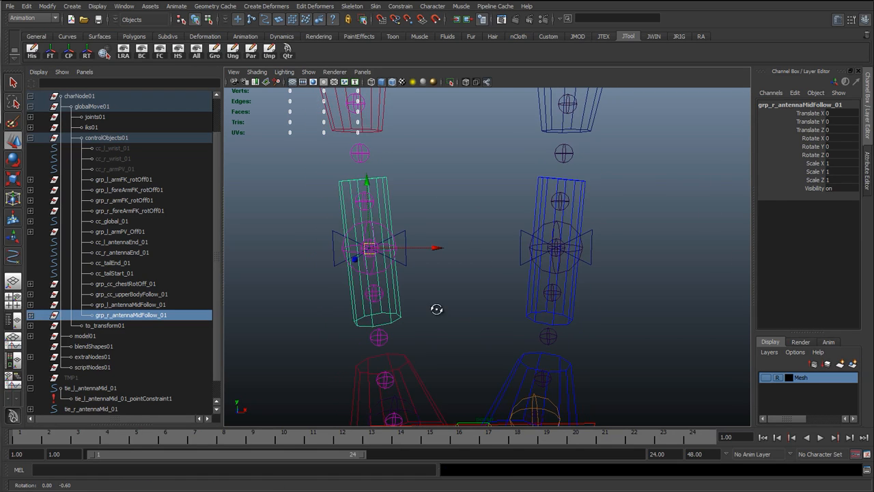
left_click(145, 305)
left_click(146, 315, "ctrl")
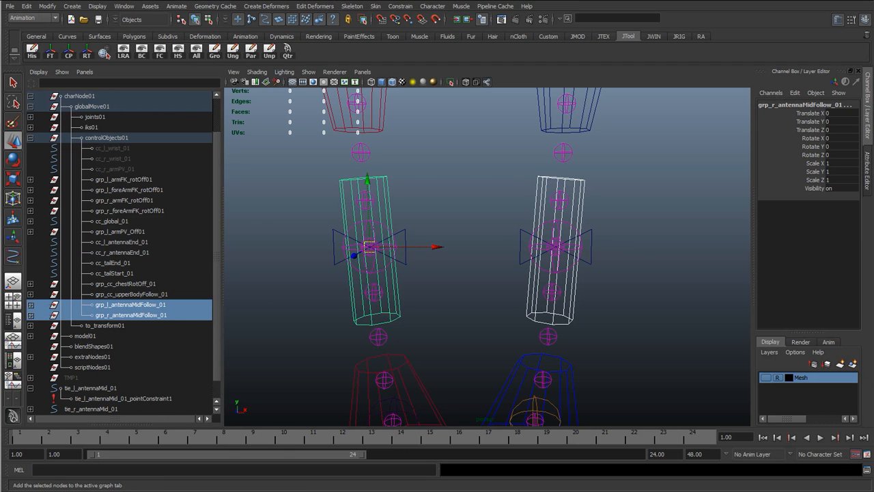
left_click(130, 304)
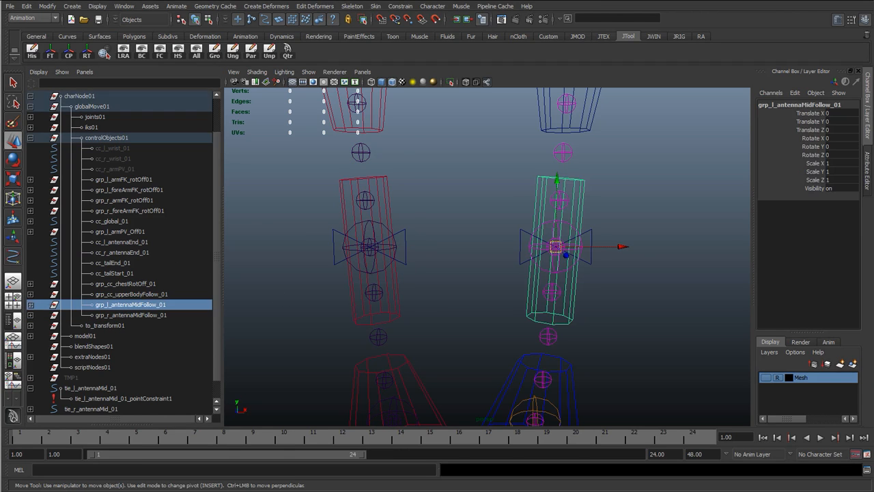
left_click(131, 315)
left_click(130, 305)
left_click(130, 315)
left_click_drag(0, 202, 721, 151)
middle_click_drag(444, 269, 425, 287, "alt")
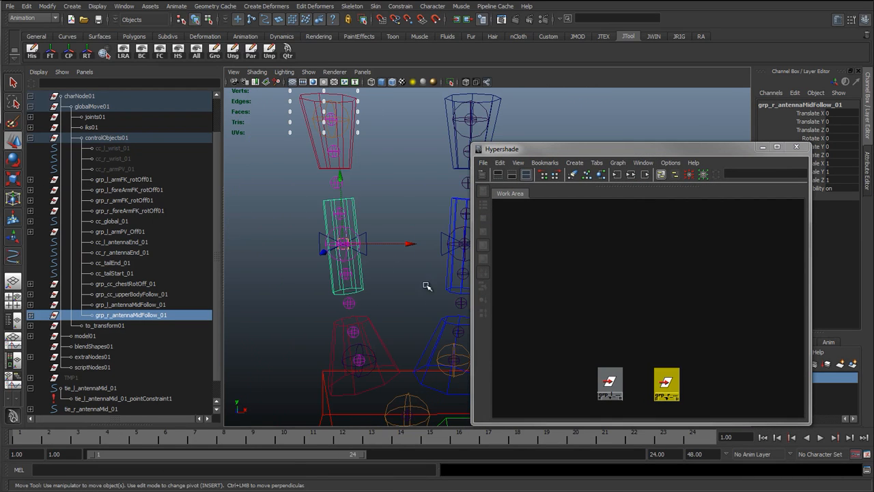
Spread the two antenna follow group nodes to opposite sides of the graph, matching the antennas' arrangement in the viewport
left_click(608, 383)
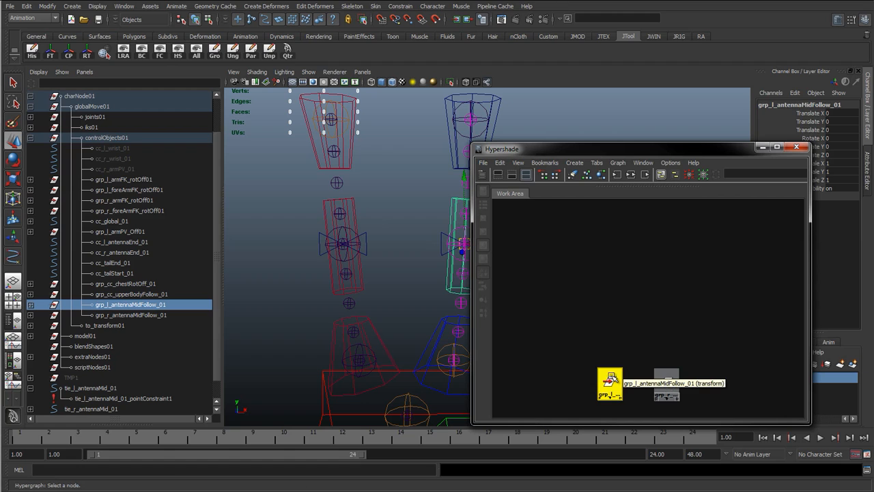
left_click_drag(609, 382, 727, 380)
left_click_drag(667, 386, 571, 383)
left_click_drag(731, 381, 740, 398)
middle_click_drag(428, 282, 390, 287, "alt")
left_click_drag(572, 383, 564, 388)
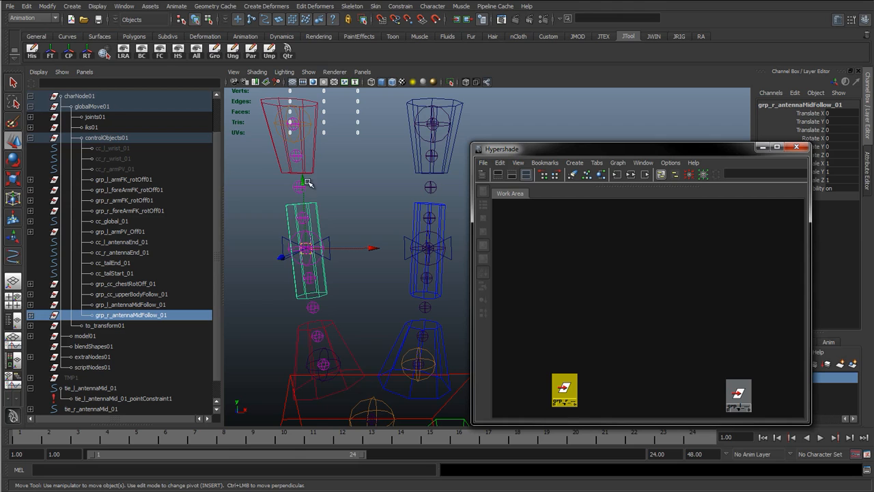
left_click_drag(251, 199, 410, 316, "alt")
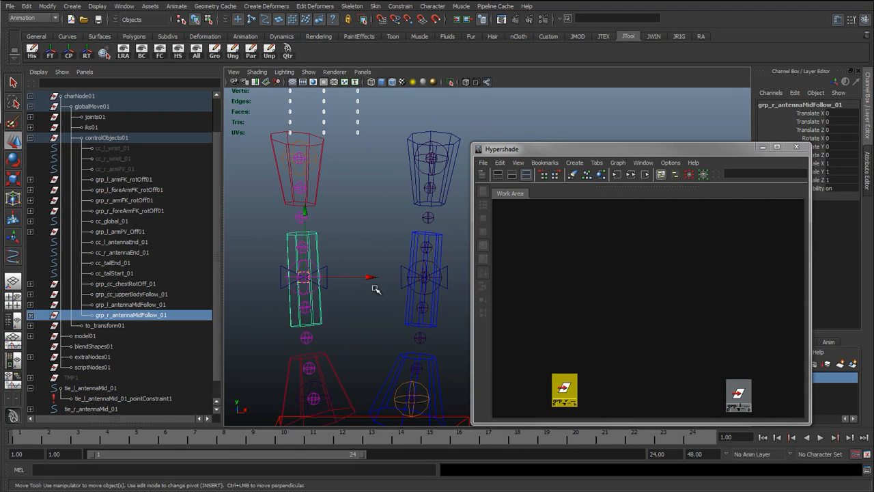
left_click_drag(570, 388, 556, 388)
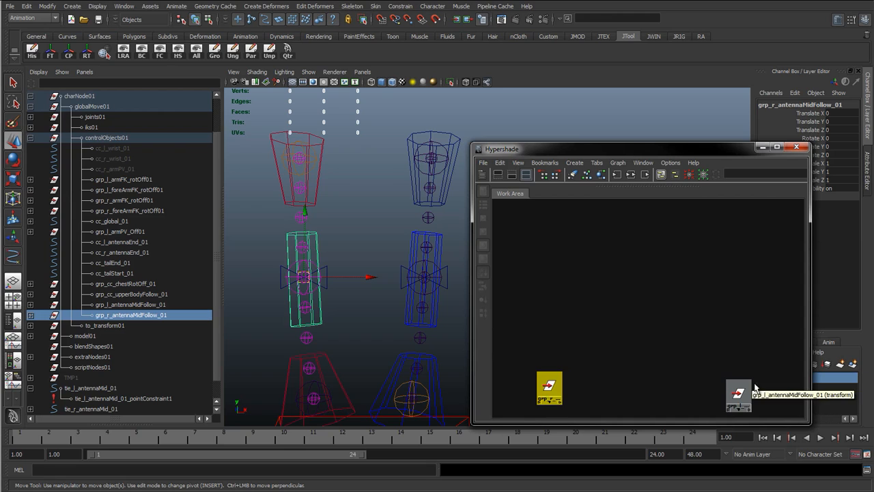
left_click_drag(738, 394, 759, 390)
Create a Blend Colors node and place it above the grp_r_antennaMidFollow_01 node
left_click(482, 175)
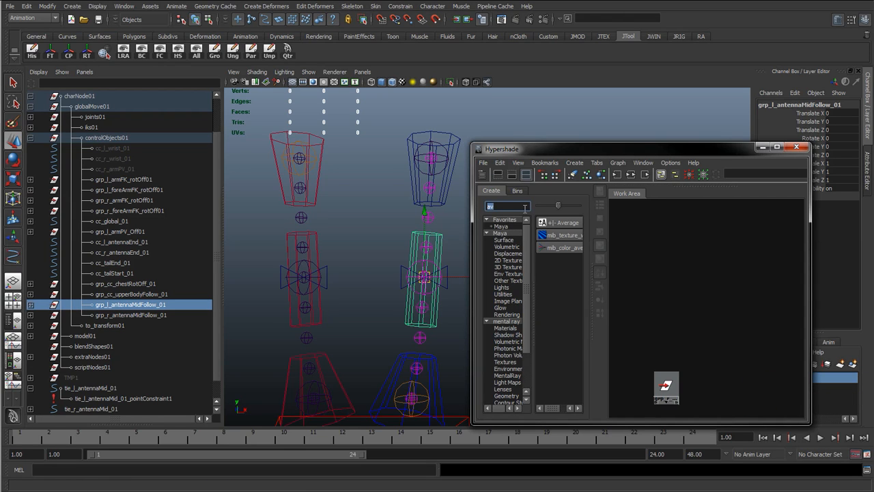
type("bl")
left_click(561, 260)
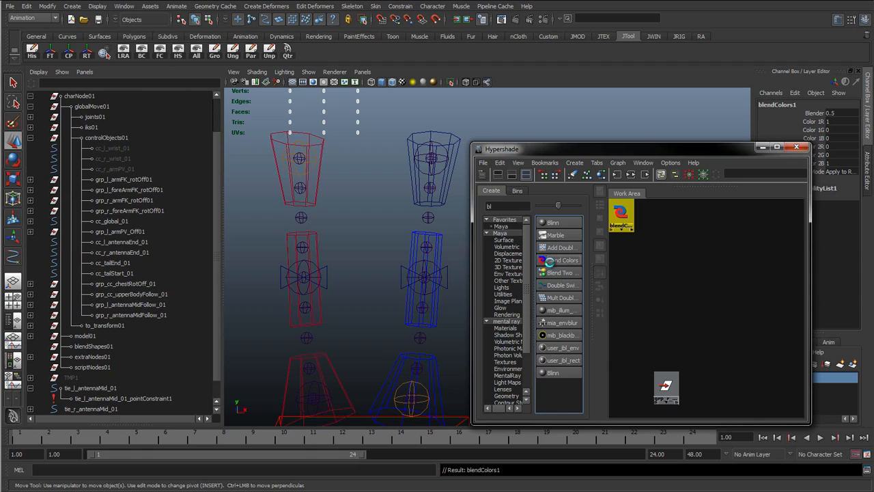
left_click(489, 179)
left_click_drag(506, 217, 590, 295)
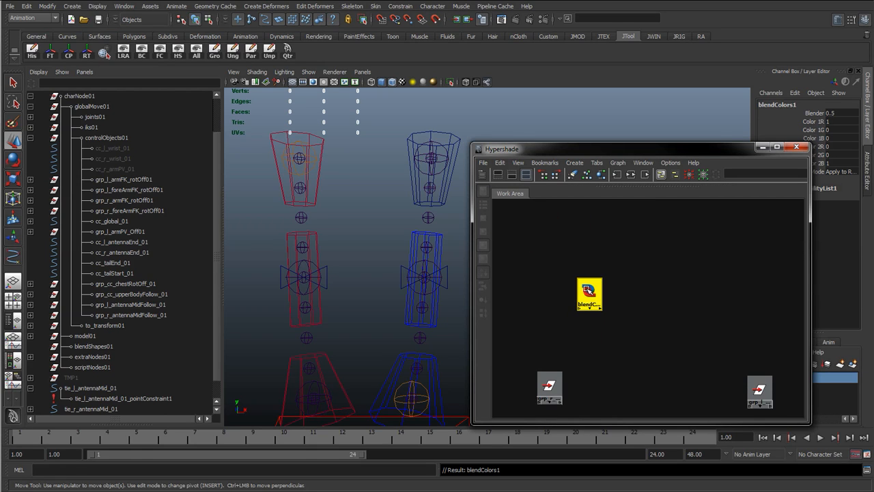
Duplicate the Blend Colors node into four and arrange one pair above each antenna follow group node
key("ctrl+d")
left_click_drag(514, 252, 569, 292)
left_click_drag(551, 257, 599, 309)
key("ctrl+d")
left_click_drag(506, 291, 768, 305)
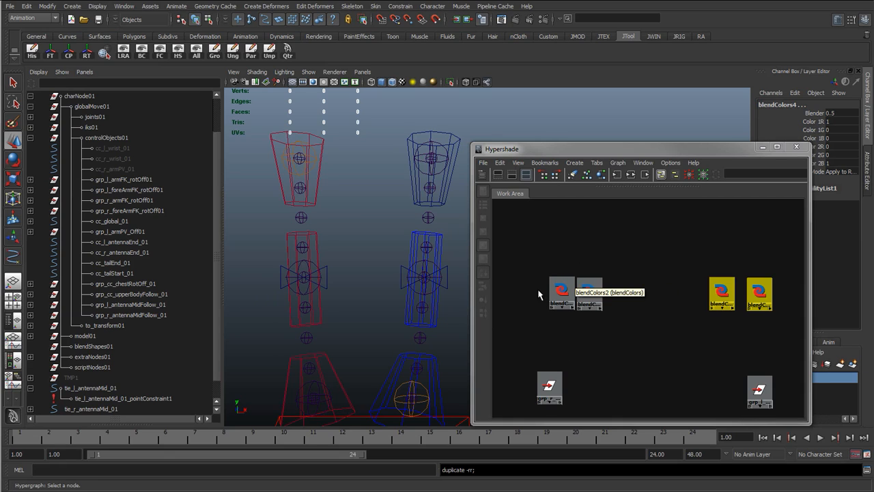
mouse_move(555, 294)
left_mouse_down()
mouse_move(542, 301)
mouse_move(571, 296)
left_mouse_up()
left_click_drag(716, 284, 761, 304)
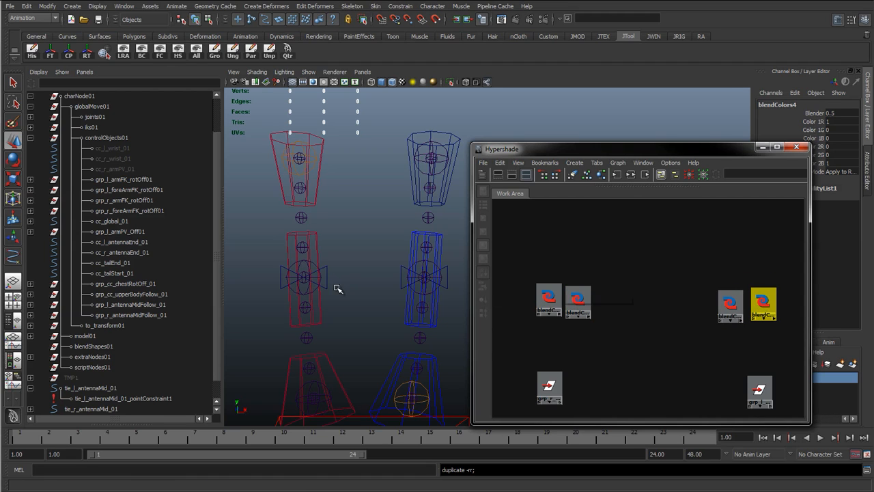
Add tie_r_antennaMid_01 and tie_l_antennaMid_01 to the graph and place each above its side's Blend Colors pair
left_click(326, 274)
left_click(433, 278, "shift")
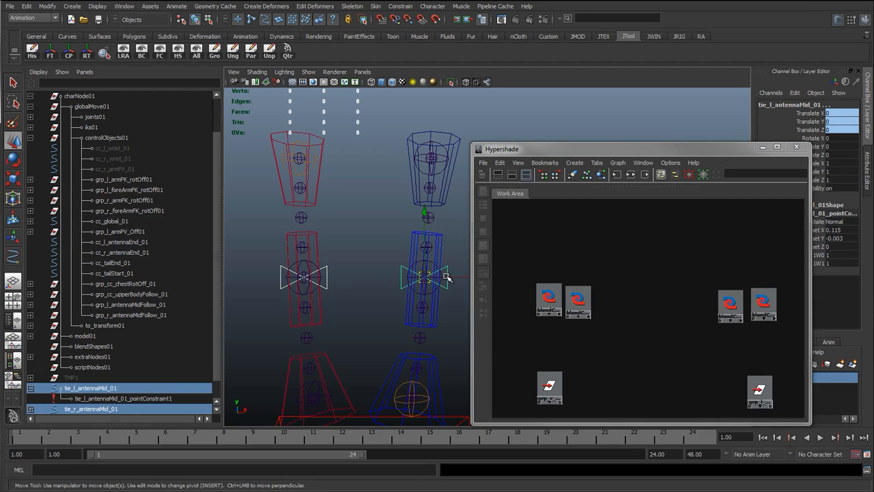
left_click(617, 162)
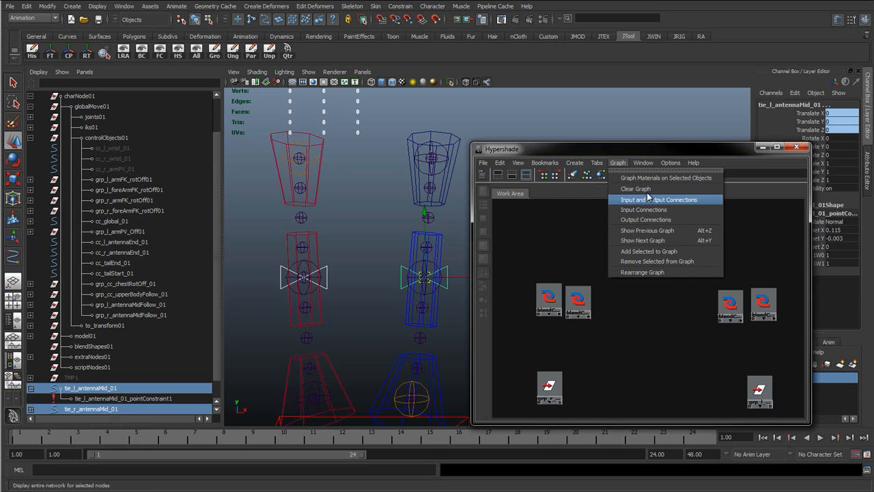
left_click(657, 254)
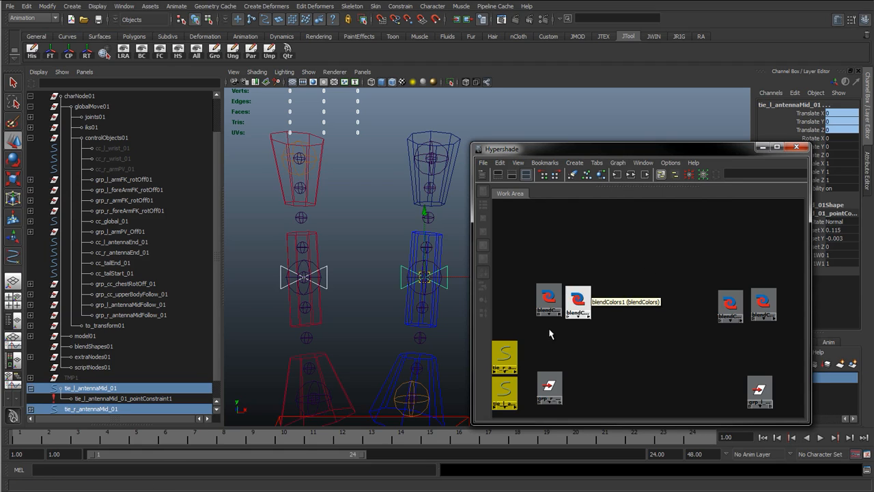
left_click(537, 338)
left_click_drag(507, 352, 553, 208)
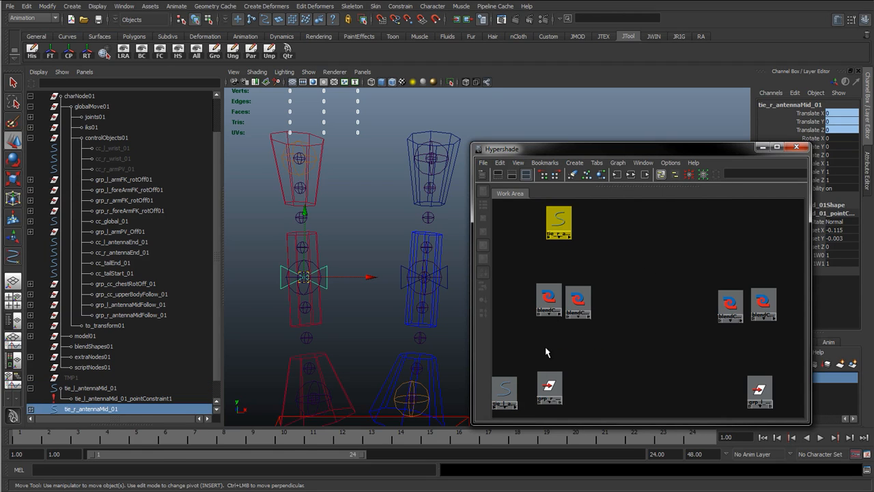
left_click_drag(504, 393, 744, 226)
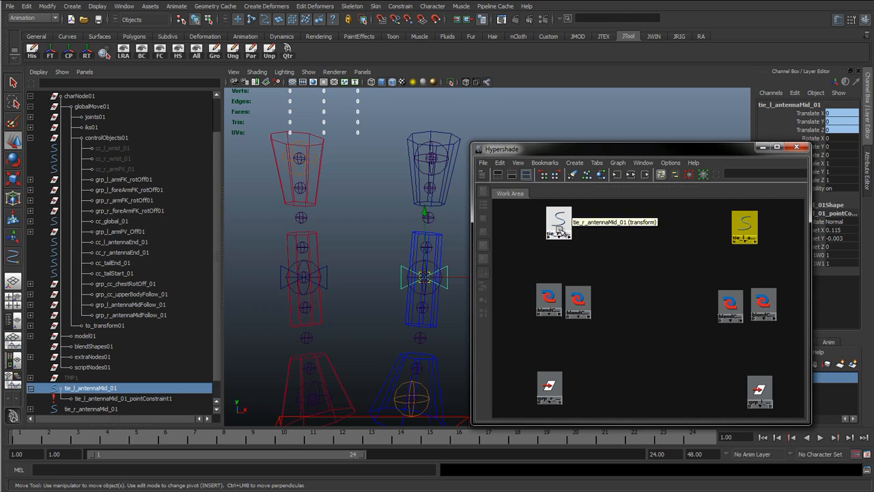
Connect the translate output of tie_r_antennaMid_01 to color1 of blendColors2
left_click(565, 236)
left_click(567, 235)
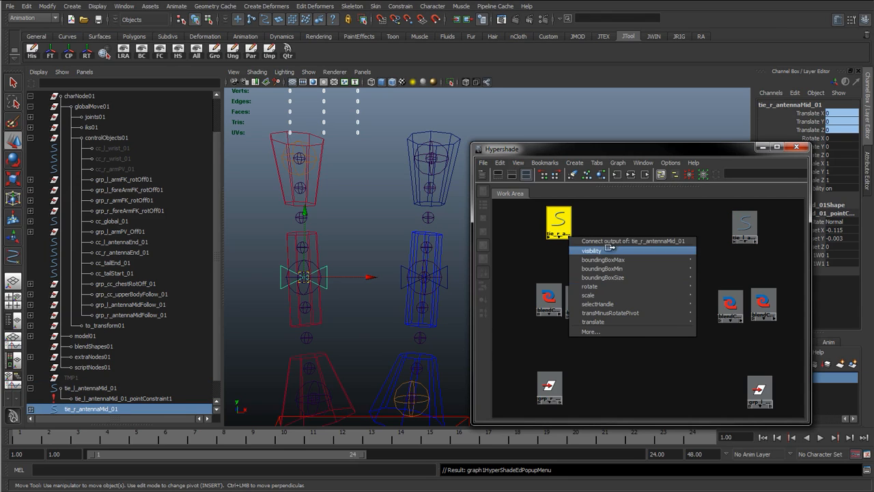
mouse_move(614, 321)
left_click(719, 322)
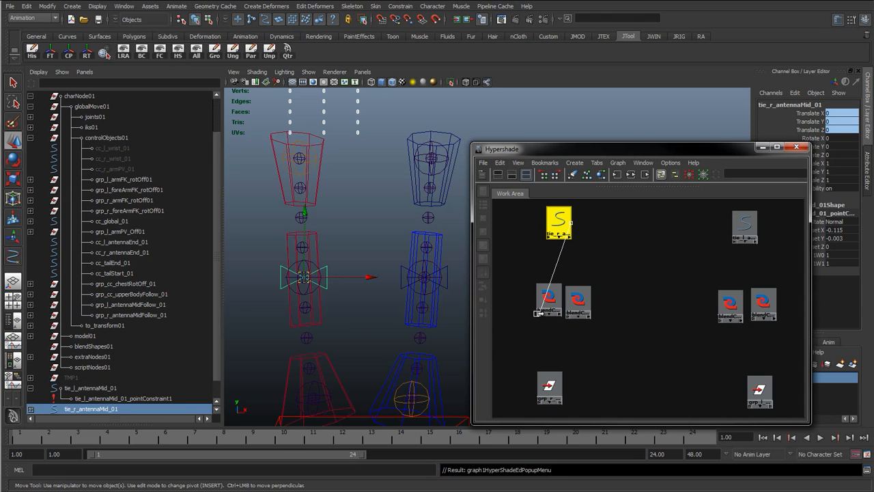
left_click(538, 314)
left_click(569, 339)
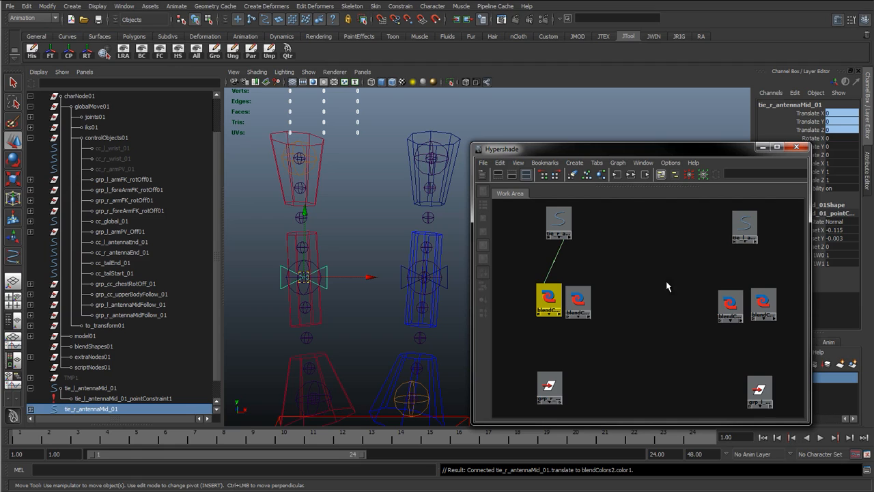
Connect the translate output of tie_l_antennaMid_01 to color1 of blendColors3
double_click(754, 239)
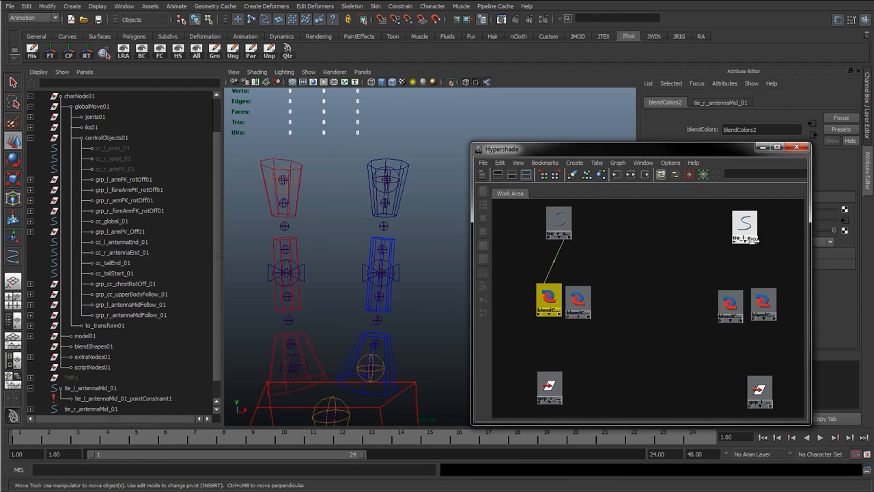
left_click(754, 240)
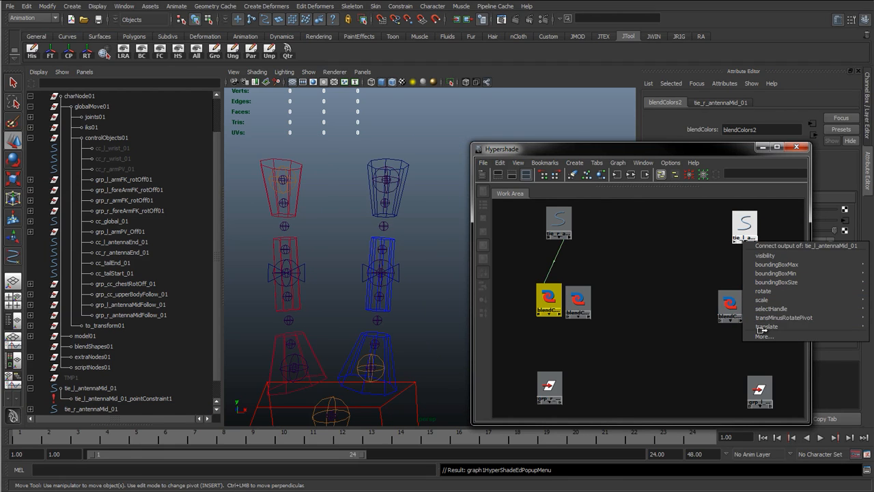
mouse_move(760, 328)
left_click(837, 327)
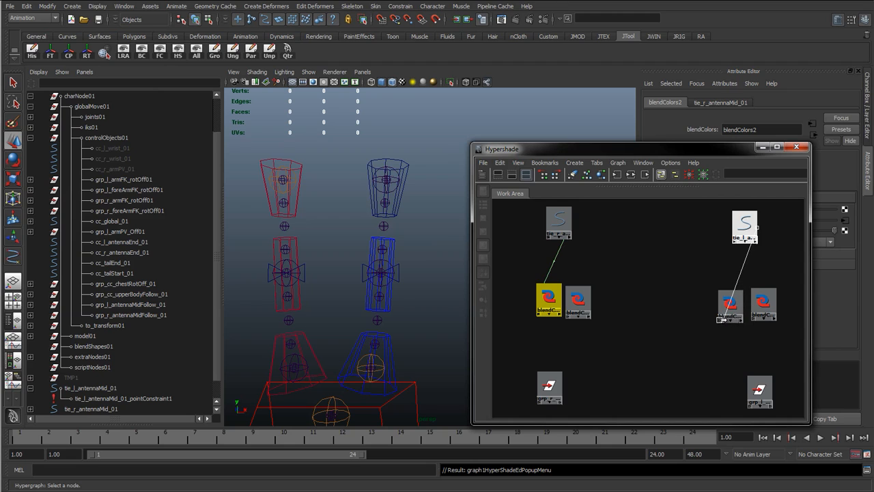
left_click(721, 319)
left_click(743, 338)
Set Blender to 1 on all four Blend Colors nodes at once
left_click(531, 339)
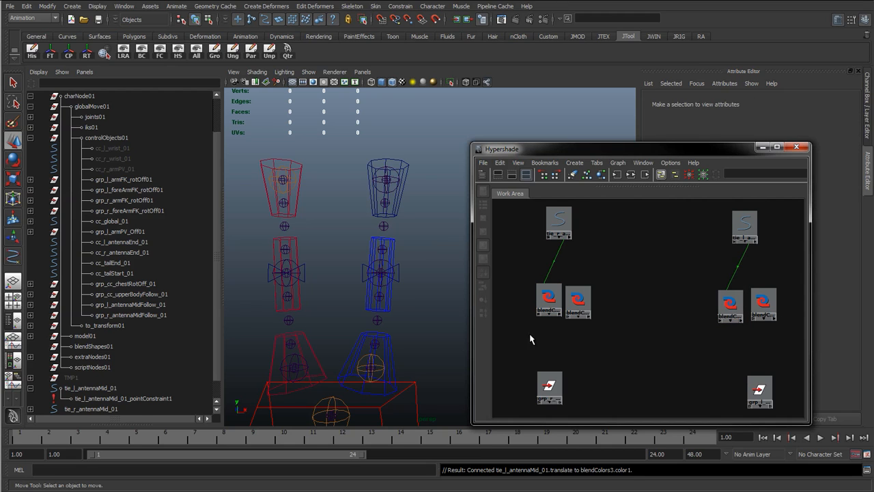
left_click_drag(531, 339, 785, 308)
left_click_drag(714, 149, 570, 153)
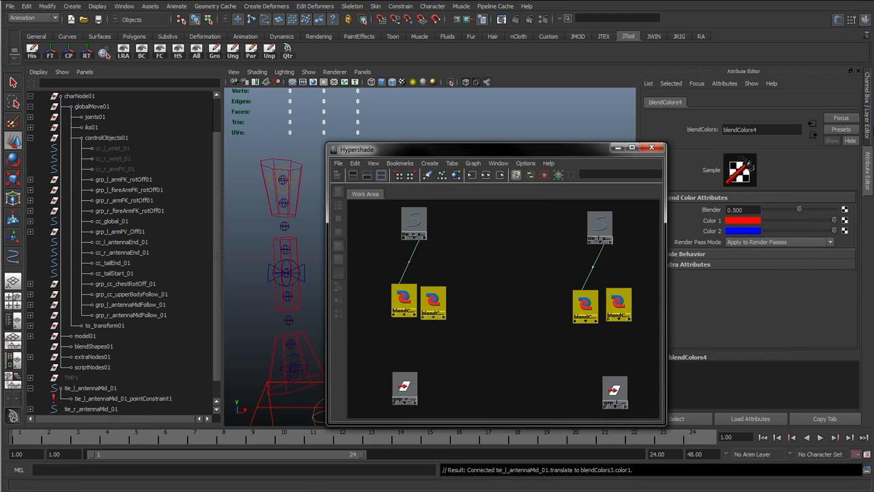
left_click(867, 106)
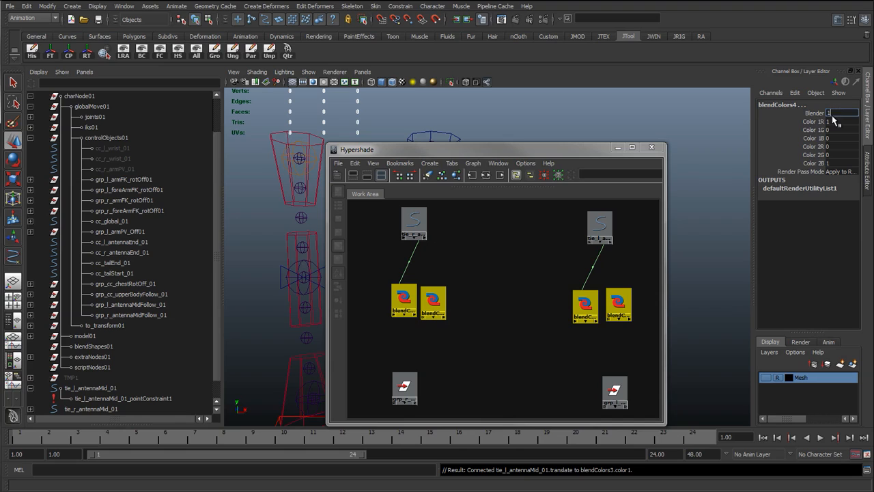
key("Return")
Try to set all Color 1 and Color 2 channels of the four nodes to 0, and check blendColors3 and blendColors4
left_click_drag(835, 163, 841, 128)
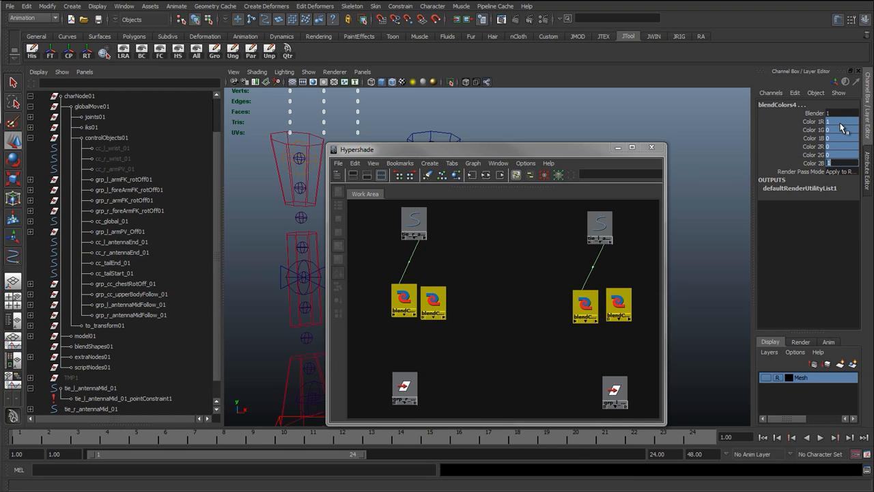
key("Return")
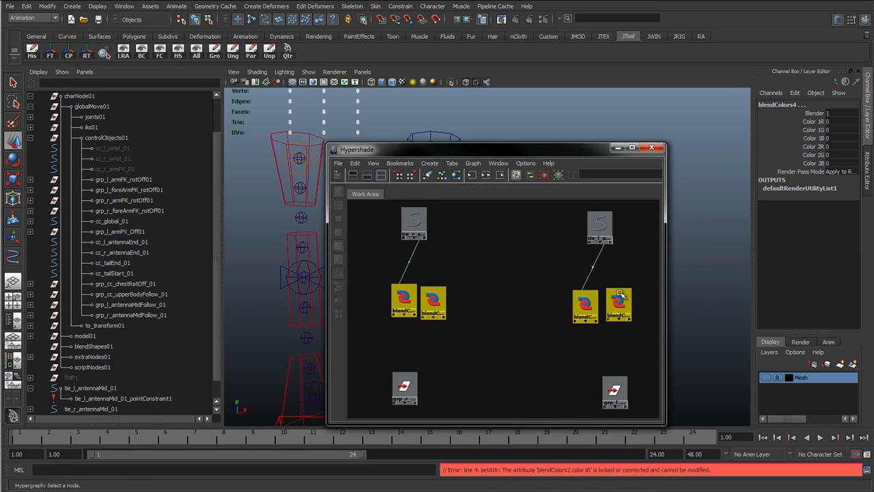
left_click(584, 309)
left_click(584, 307)
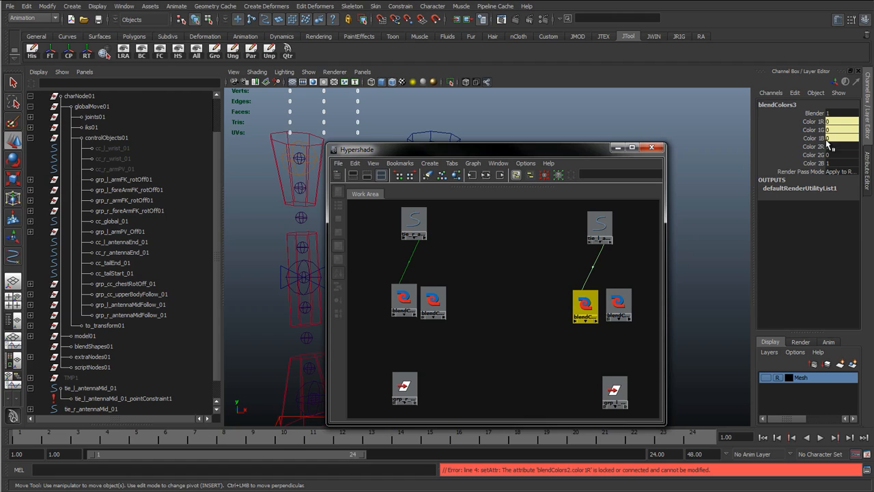
left_click(616, 305)
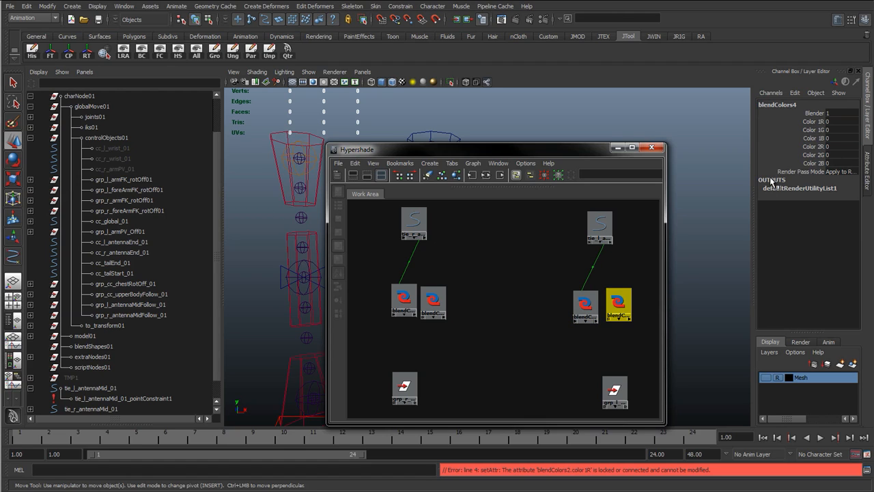
Set the Color 2 R, G and B channels to 0 on blendColors2 and the Blend Colors node beside it
left_click(441, 306)
left_click(409, 299)
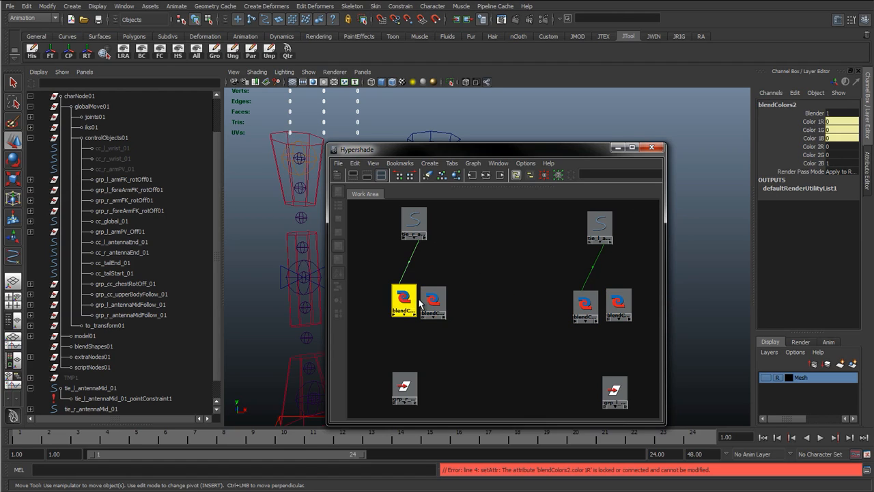
left_click(434, 300)
left_click(403, 301, "shift")
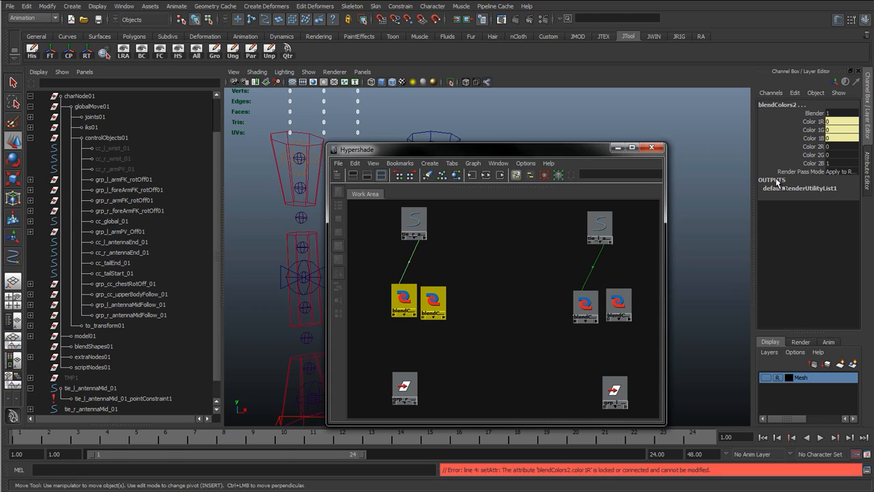
left_click_drag(817, 146, 833, 166)
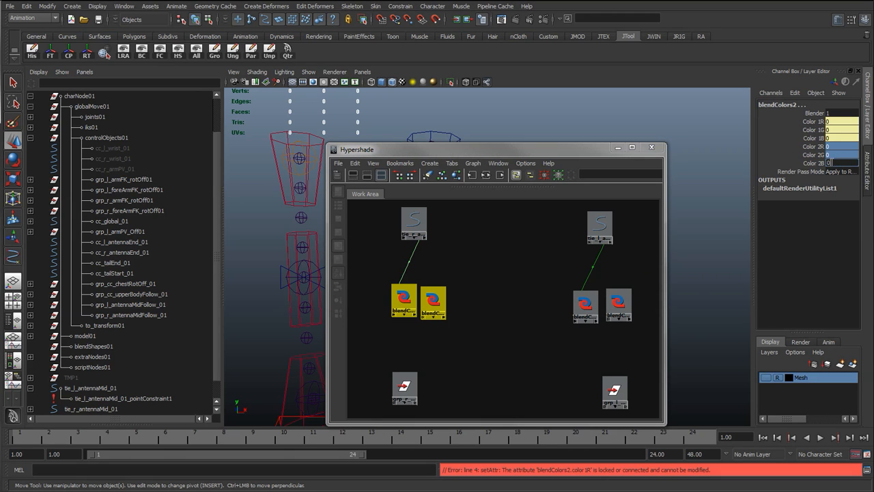
key("Return")
Set the Color 2 R, G and B channels of blendColors3 to 0 and check blendColors4's values
left_click(586, 305)
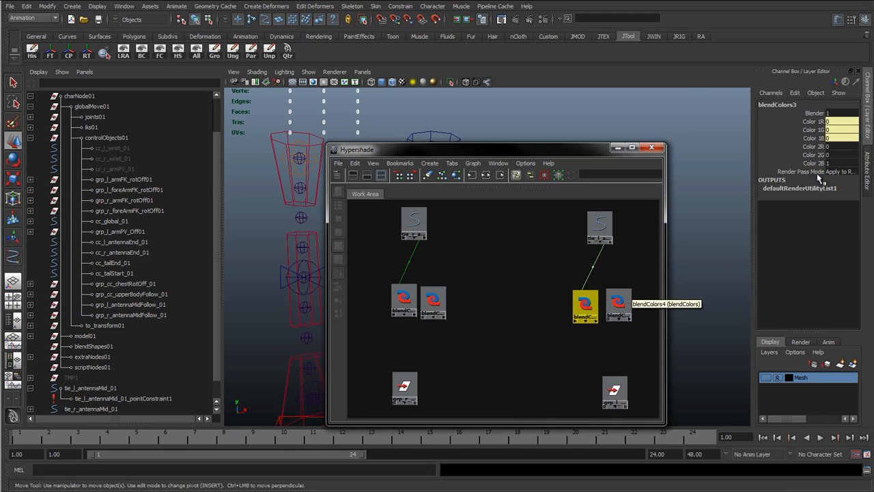
left_click(829, 146)
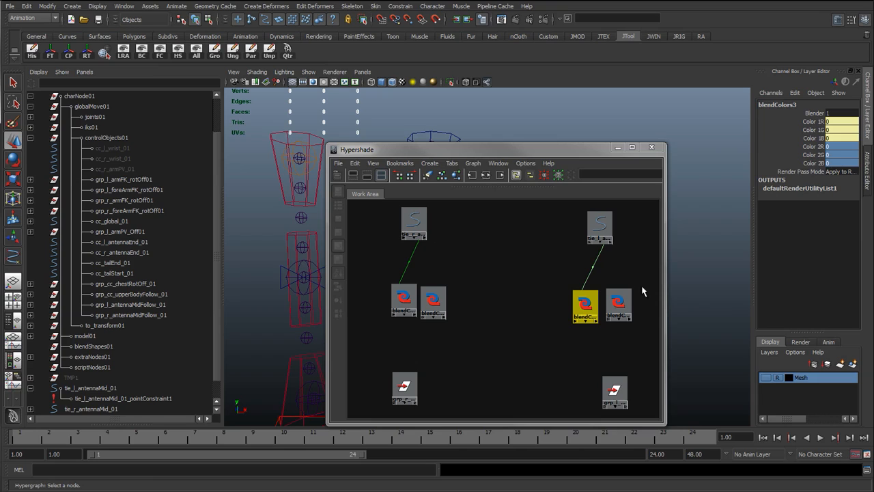
left_click(618, 304)
left_click(544, 240)
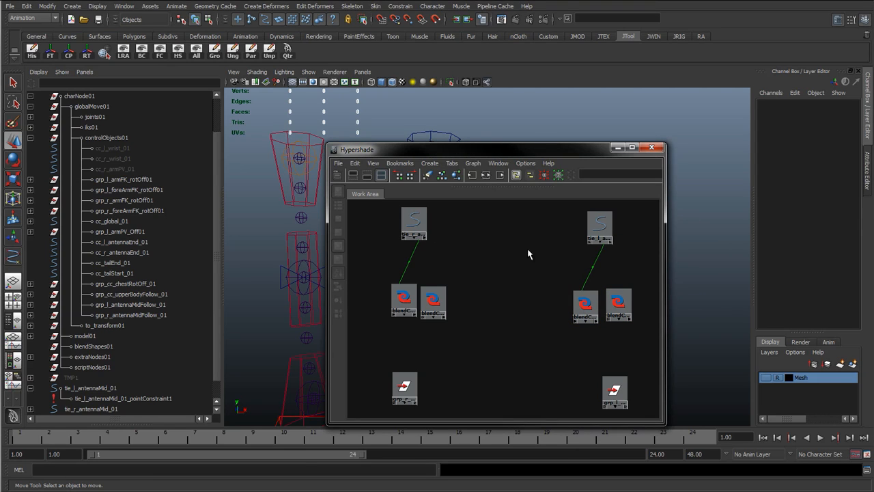
Connect the output of blendColors2 to the translate input of grp_r_antennaMidFollow_01
left_click(410, 314)
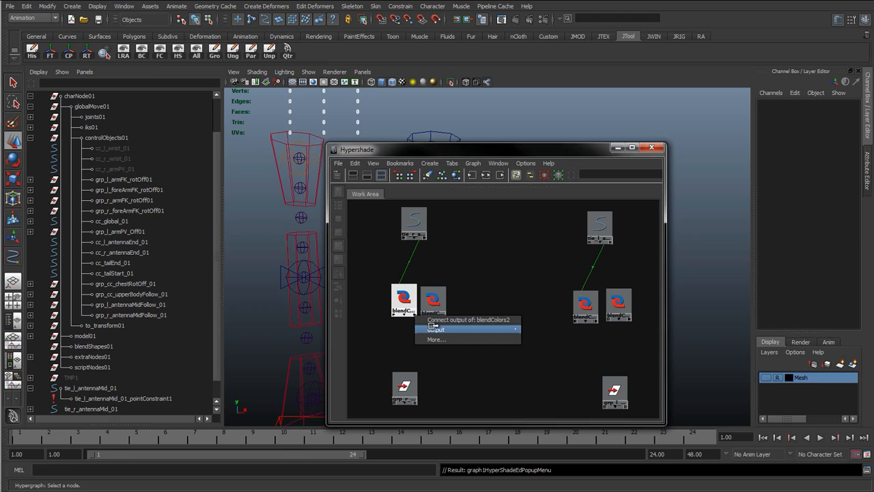
mouse_move(515, 329)
left_click(549, 336)
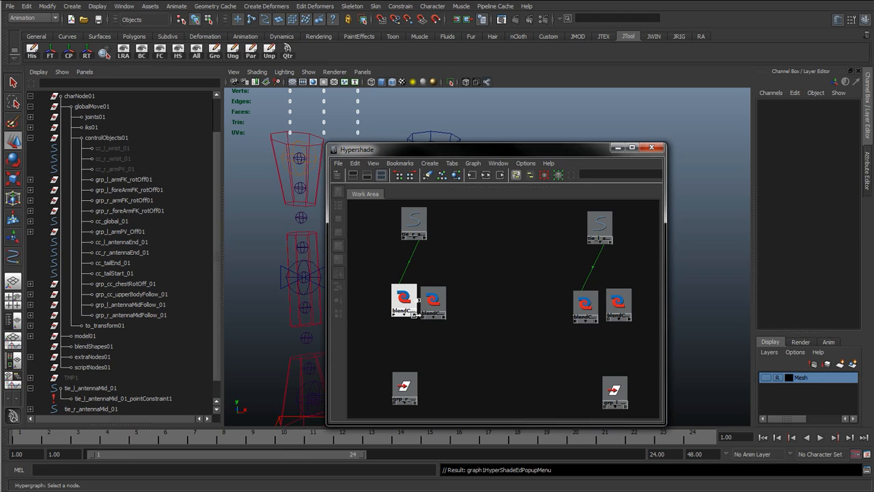
left_click(394, 401)
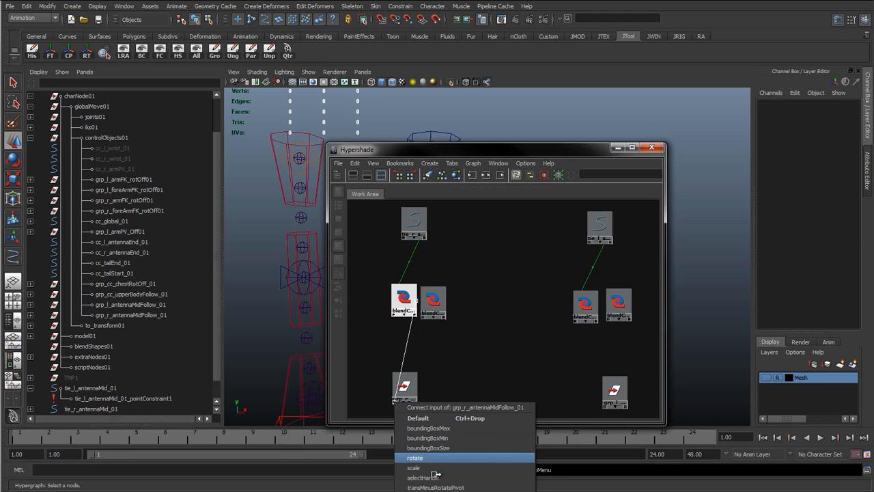
left_click(444, 490)
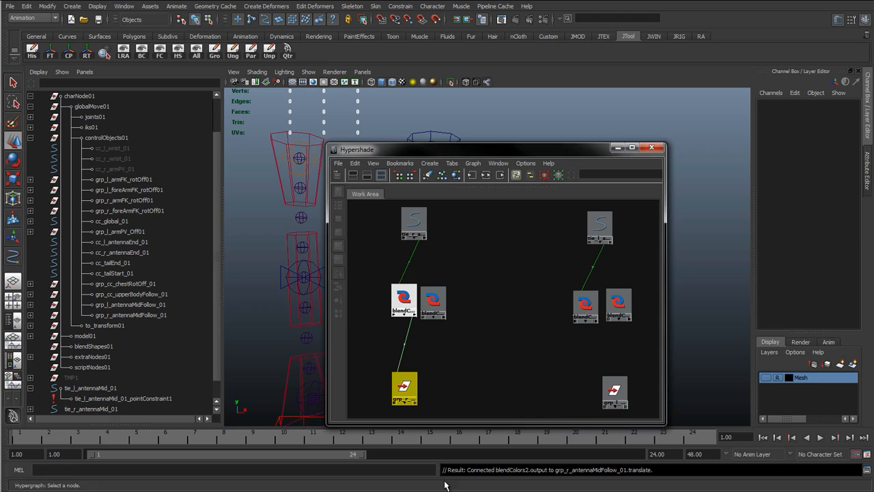
Connect the output of blendColors3 to the translate input of grp_l_antennaMidFollow_01
right_click(593, 320)
left_click(593, 345)
left_click(595, 319)
mouse_move(615, 334)
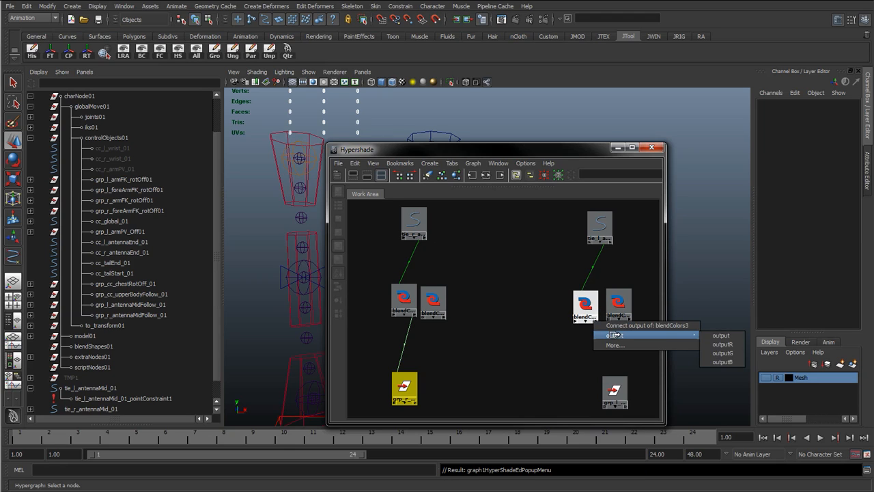
left_click(718, 335)
left_click(605, 404)
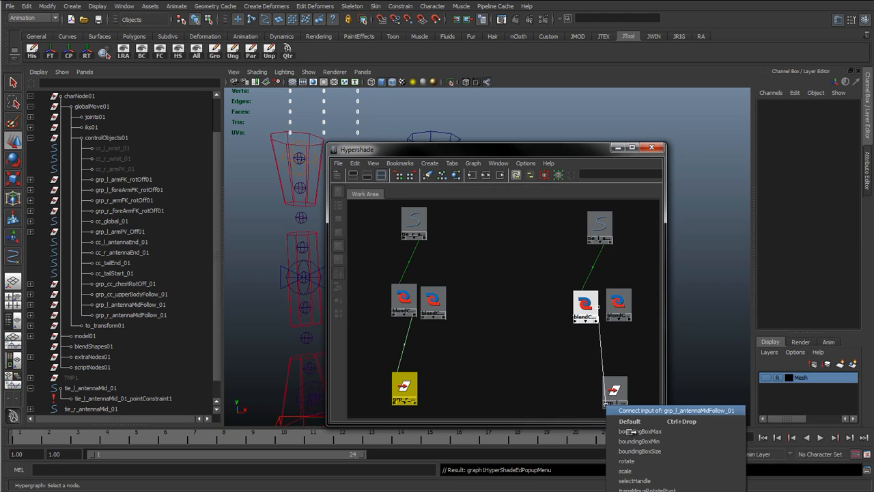
left_click(636, 483)
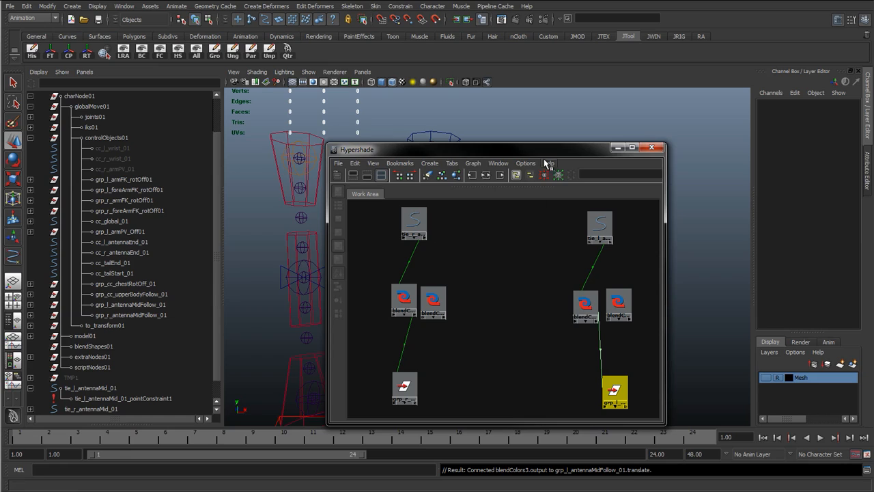
Clear the Hypershade off the viewport, test the middle control's follow by moving cc_r_antennaEnd_01 around, and undo the moves
left_click_drag(524, 152, 0, 147)
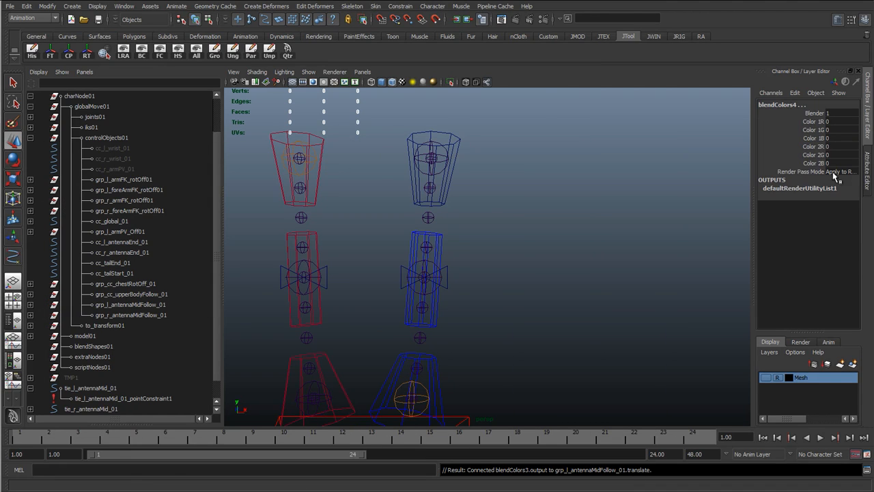
left_click(318, 216)
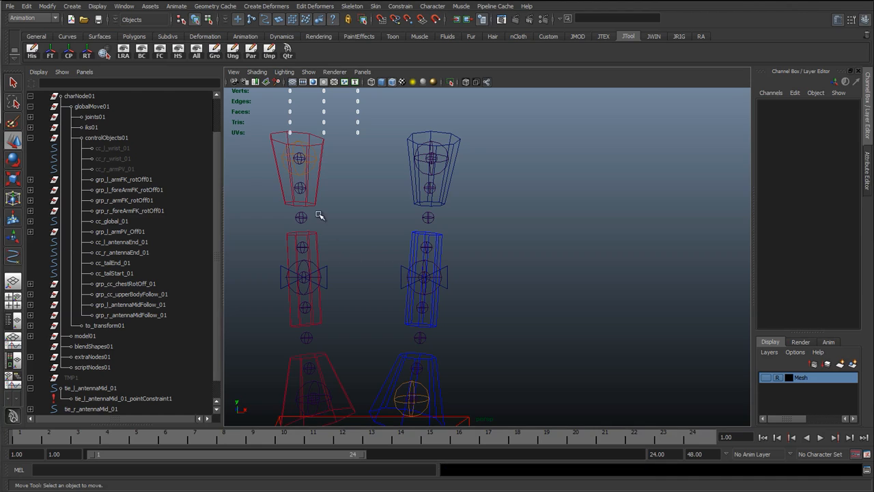
scroll(337, 226, "down", 3)
left_click(383, 221)
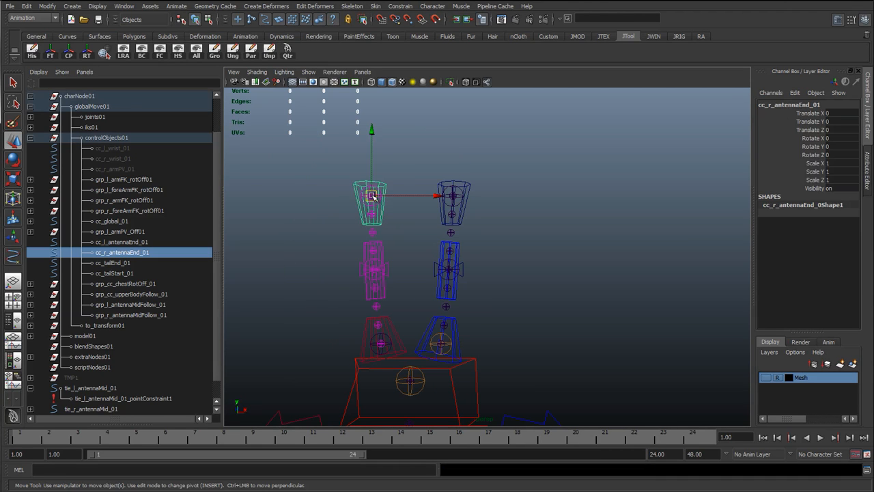
left_click_drag(374, 197, 298, 121)
middle_click_drag(460, 267, 556, 344, "alt")
left_click_drag(393, 195, 366, 171)
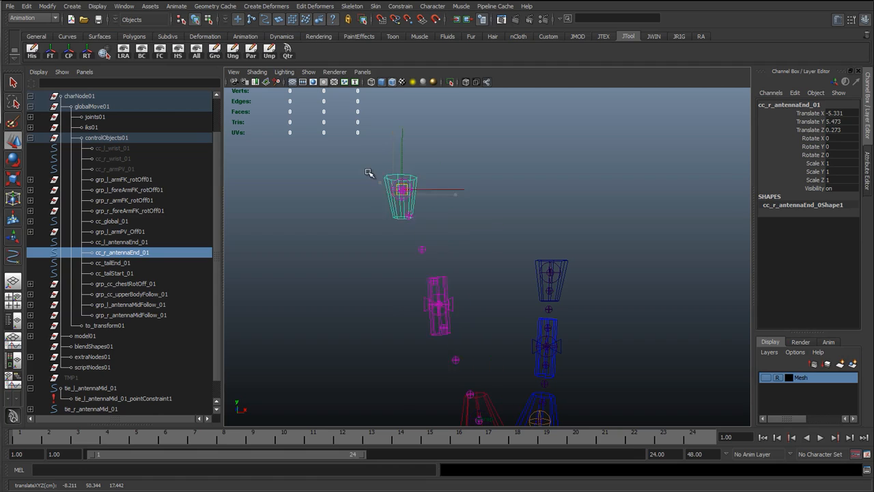
scroll(445, 290, "down", 3)
middle_click_drag(444, 290, 443, 288, "alt")
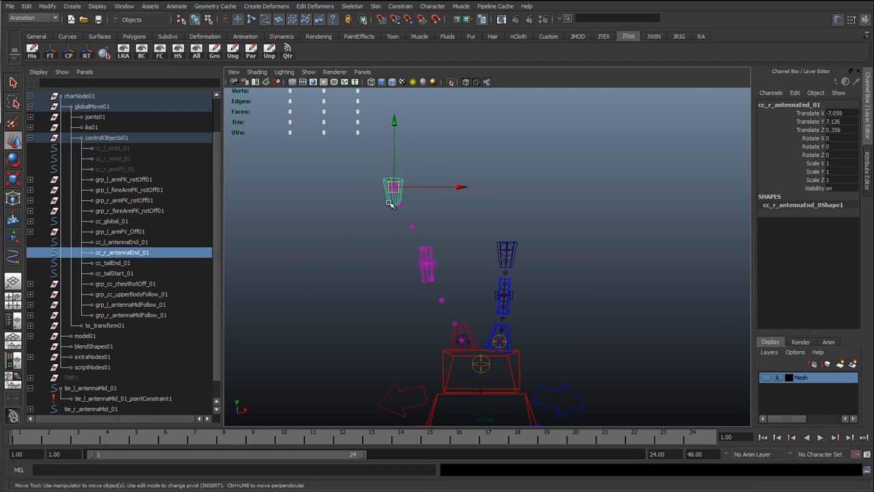
left_click_drag(396, 188, 464, 282)
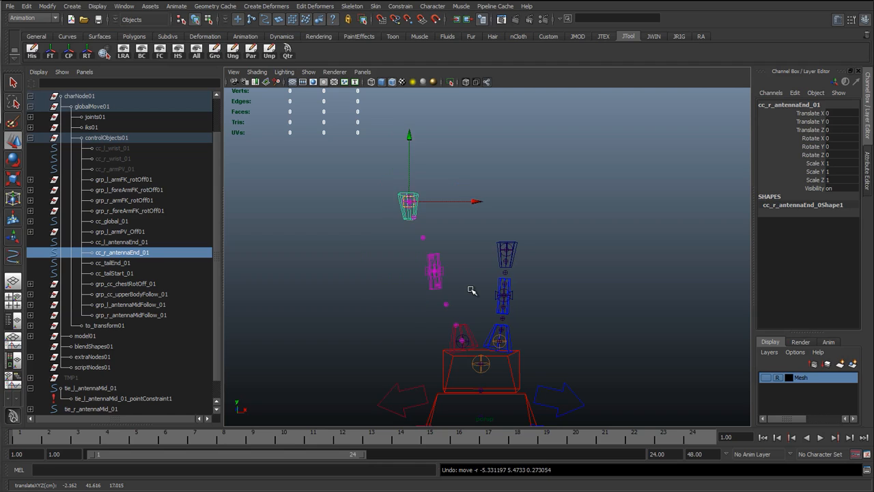
key("ctrl+z")
Raise cc_r_antennaEnd_01 about 9.7 units in Y, and test moving cc_r_antennaMid_01 down on its own before undoing that move
scroll(456, 258, "up", 3)
left_click_drag(437, 182, 456, 49)
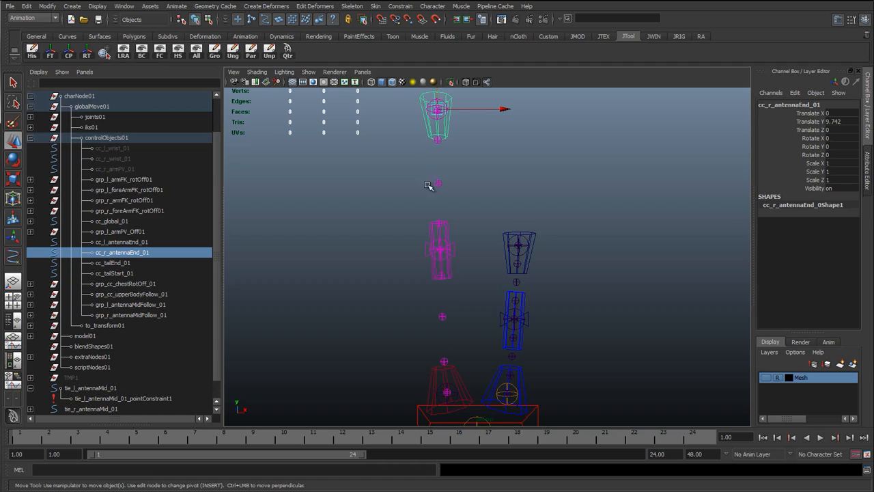
left_click(451, 230)
left_click(441, 248)
left_click_drag(441, 249, 439, 326)
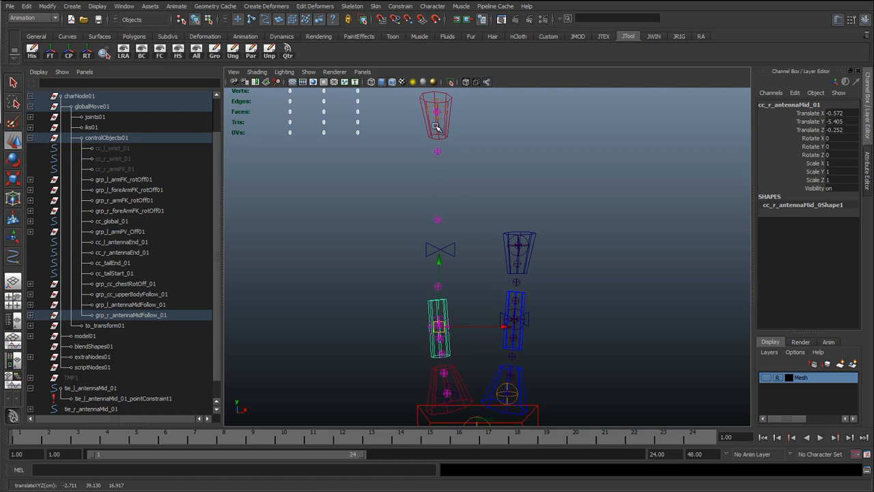
key("ctrl+z")
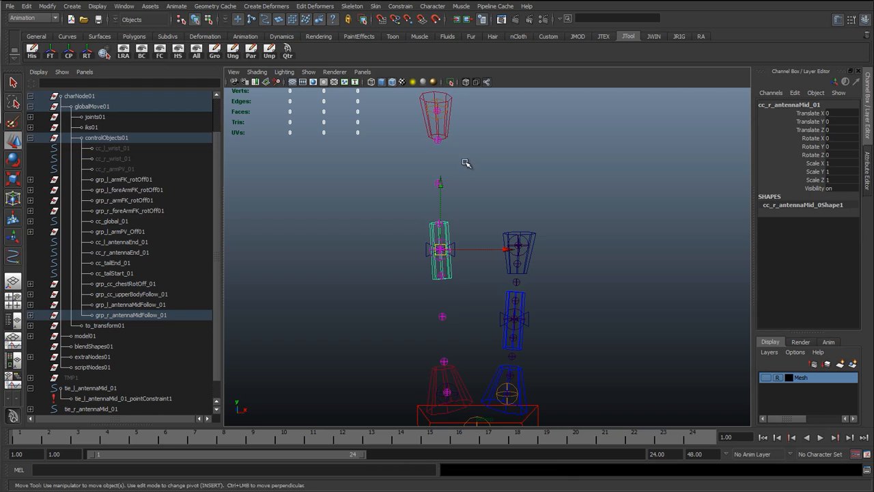
Test the follow again by moving cc_r_antennaEnd_01 farther up and outward, and undo the move
left_click(442, 126)
left_click_drag(445, 132, 465, 225, "alt")
left_click_drag(463, 193, 461, 205, "alt")
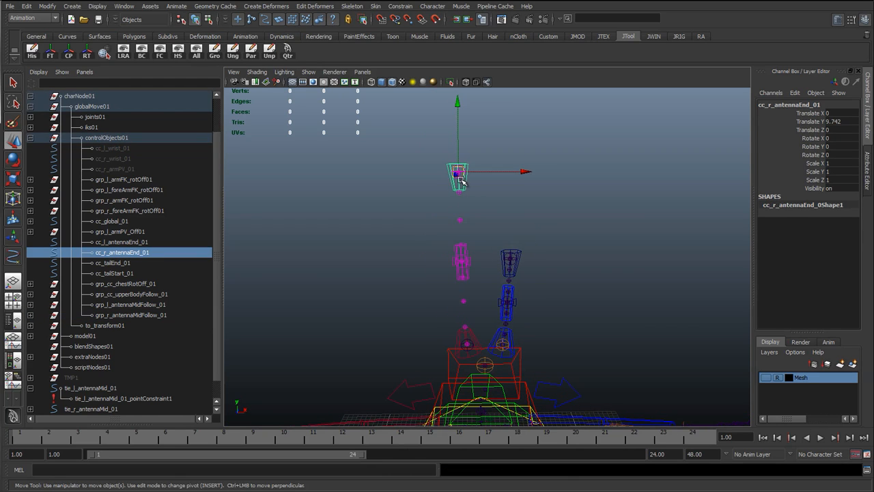
left_click_drag(457, 174, 425, 126)
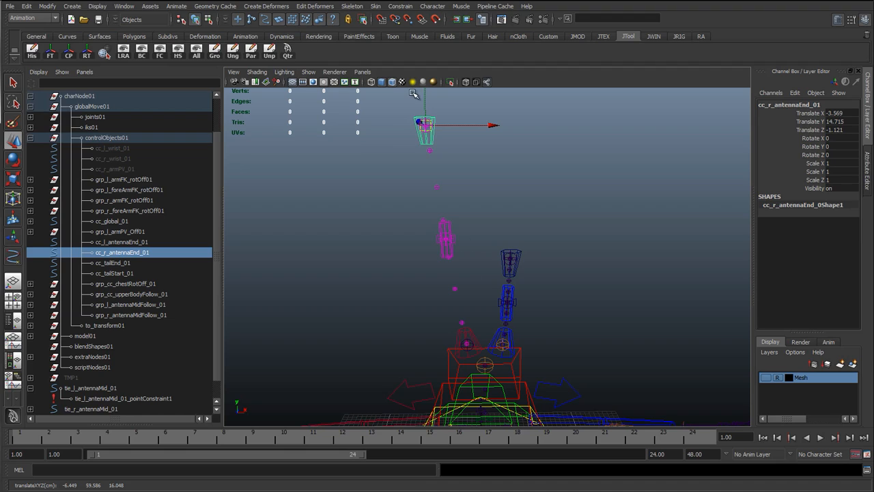
key("ctrl+z")
key("ctrl+z")
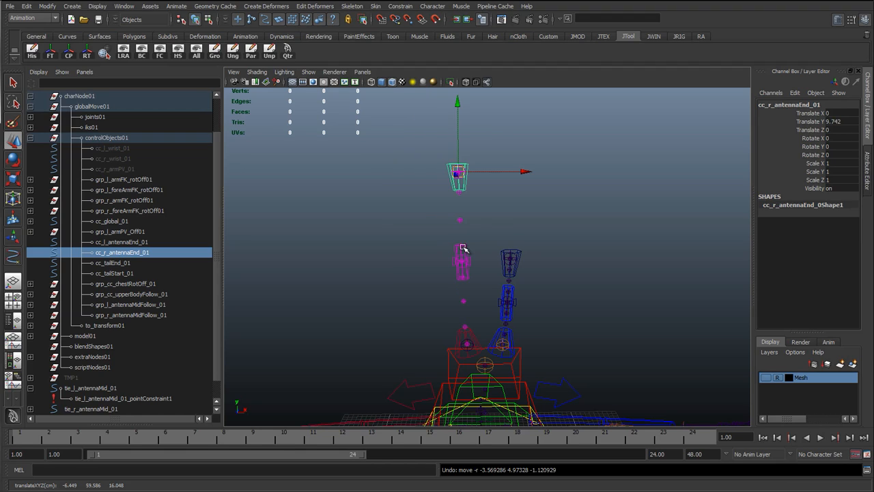
key("ctrl+z")
key("ctrl+z")
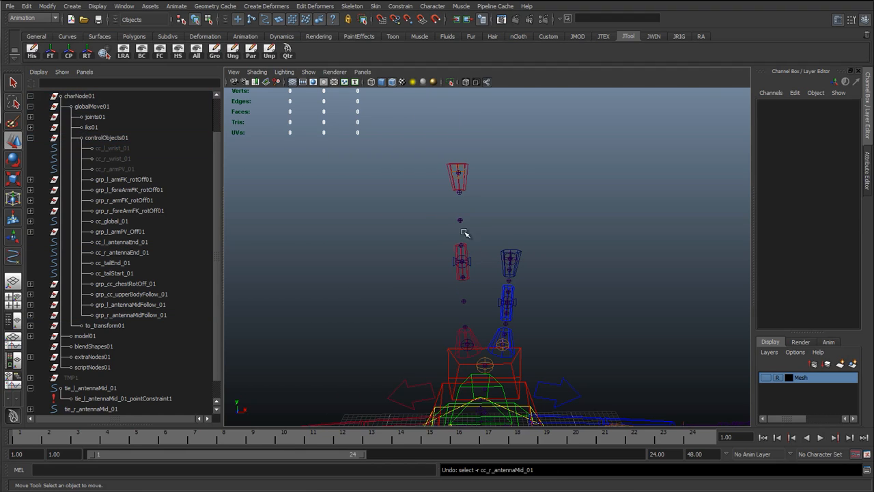
Reset Translate Y of cc_r_antennaEnd_01 to 0
left_click(460, 189)
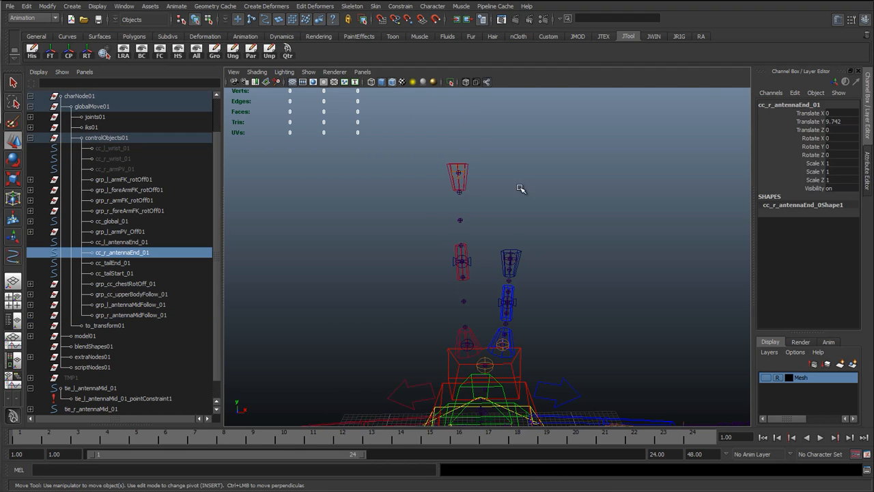
left_click(835, 121)
type("0")
key("Return")
left_click(543, 272)
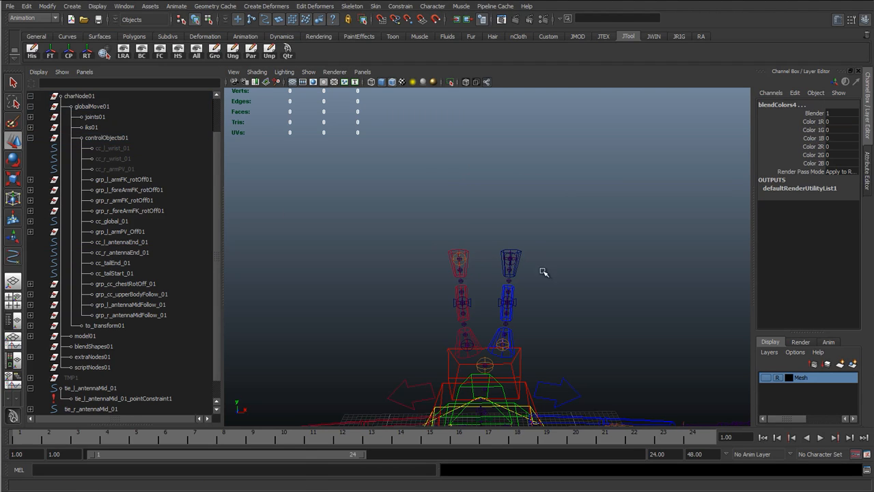
Set Blender to 0 on the selected Blend Colors nodes
left_click(814, 113)
middle_click_drag(581, 214, 523, 269)
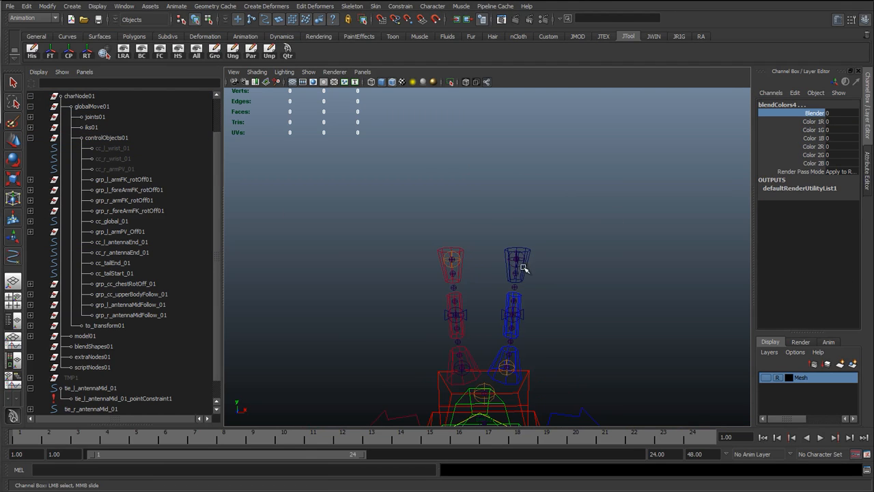
Test moving cc_r_antennaEnd_01 up about 10.3 units and cc_r_antennaMid_01 down and outward independently, and undo all the test moves
key("w")
left_click(461, 270)
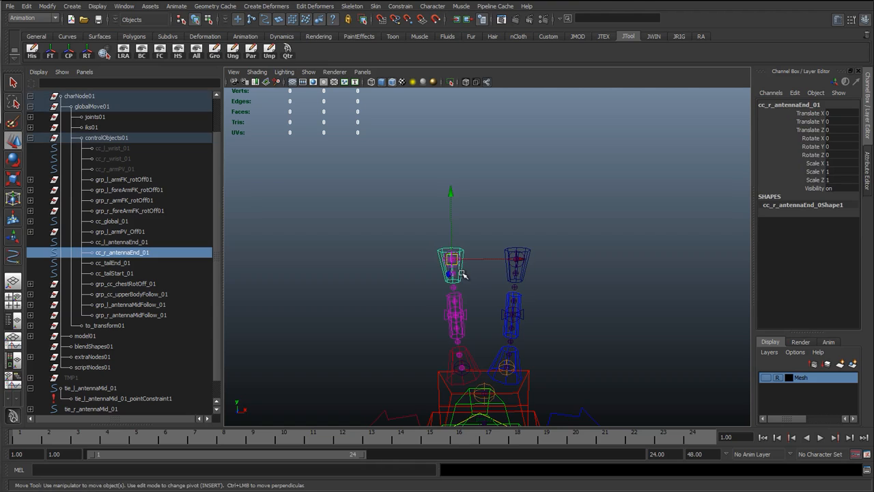
left_click_drag(452, 259, 434, 142)
left_click(453, 319)
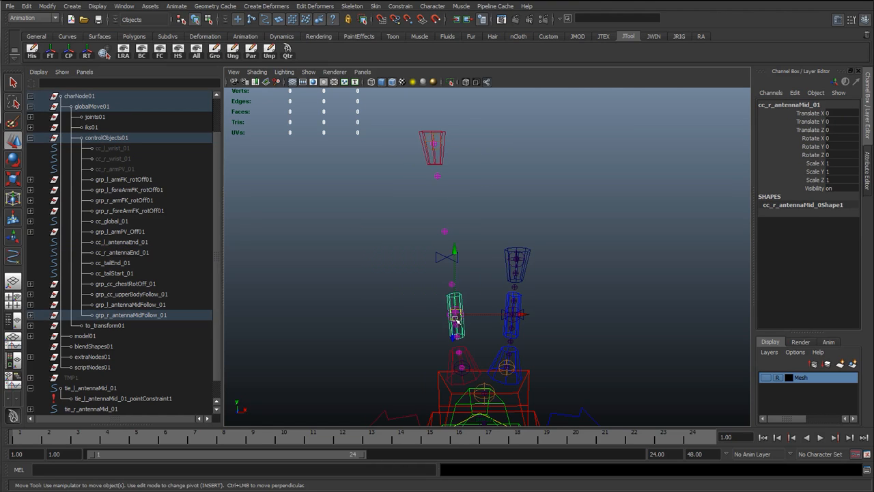
left_click_drag(453, 319, 346, 347)
left_click(445, 162)
left_click(441, 164)
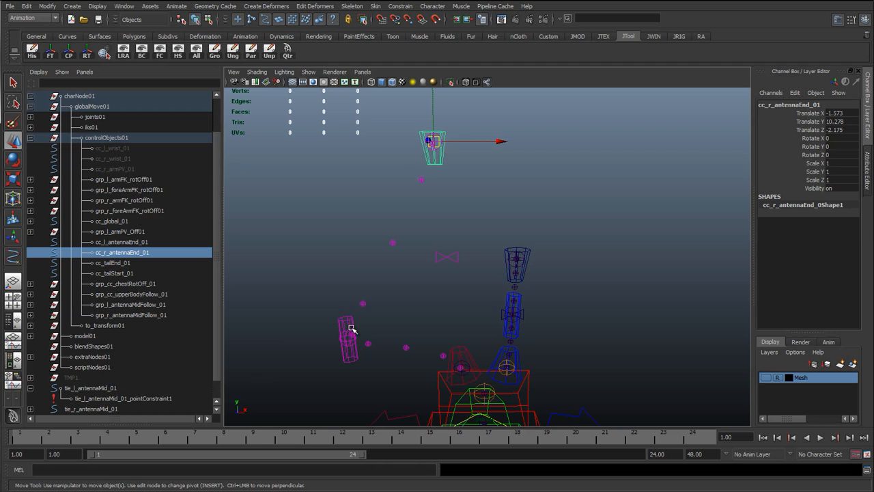
left_click_drag(438, 156, 491, 234)
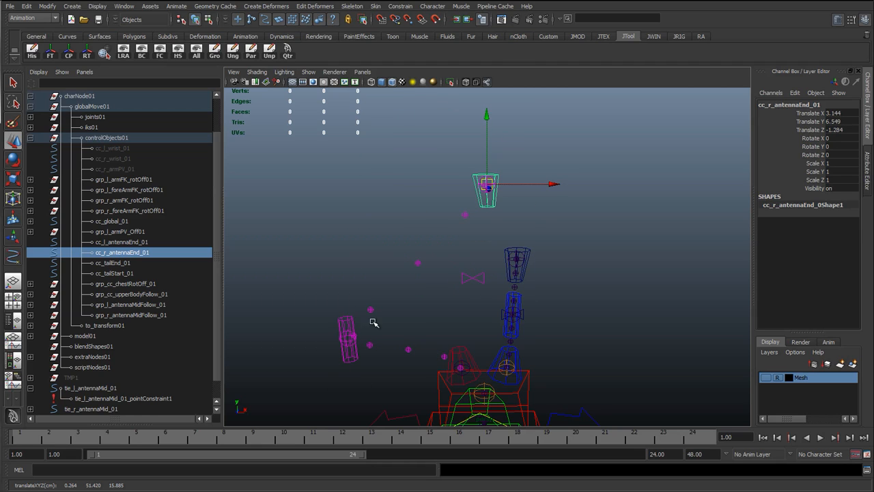
key("ctrl+z")
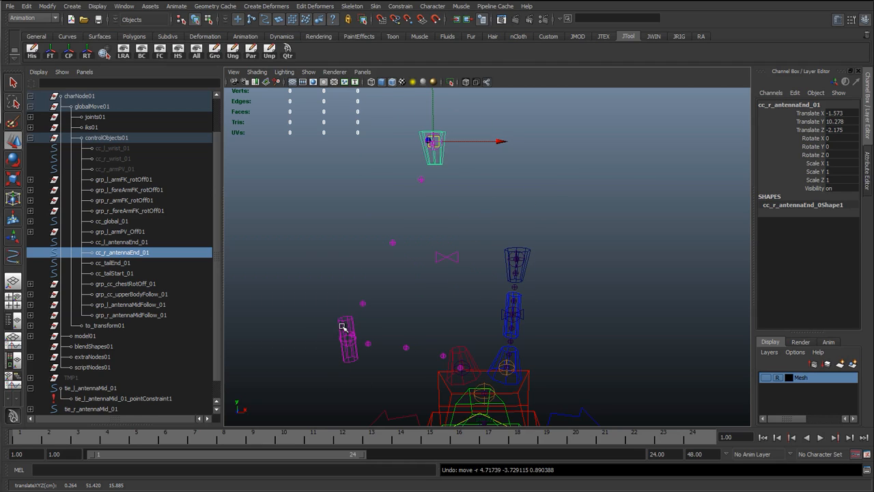
key("ctrl+z")
key("ctrl+z")
key("ctrl+z")
key("ctrl+z")
key("ctrl+z")
Bring the Hypershade back beside the antennas and select both middle controls, cc_r_antennaMid_01 and cc_l_antennaMid_01
left_click(306, 329)
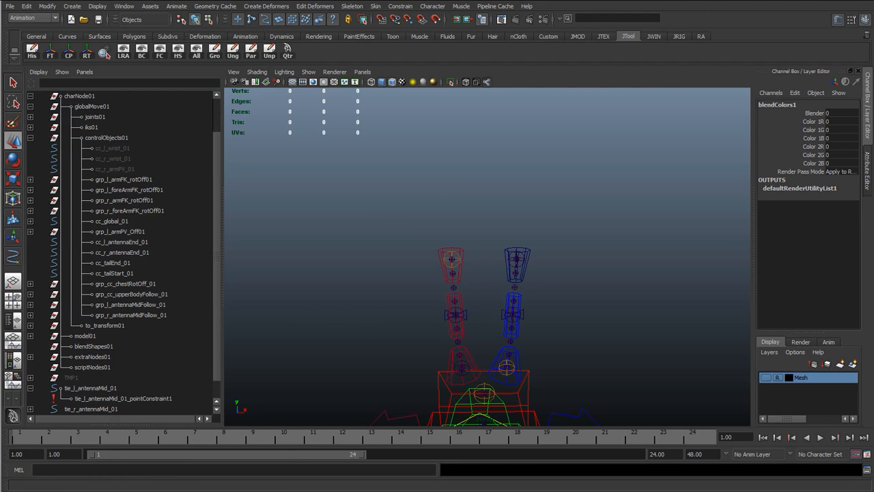
left_click_drag(261, 189, 329, 135)
right_click_drag(450, 301, 552, 365, "alt")
middle_click_drag(453, 356, 513, 262, "alt")
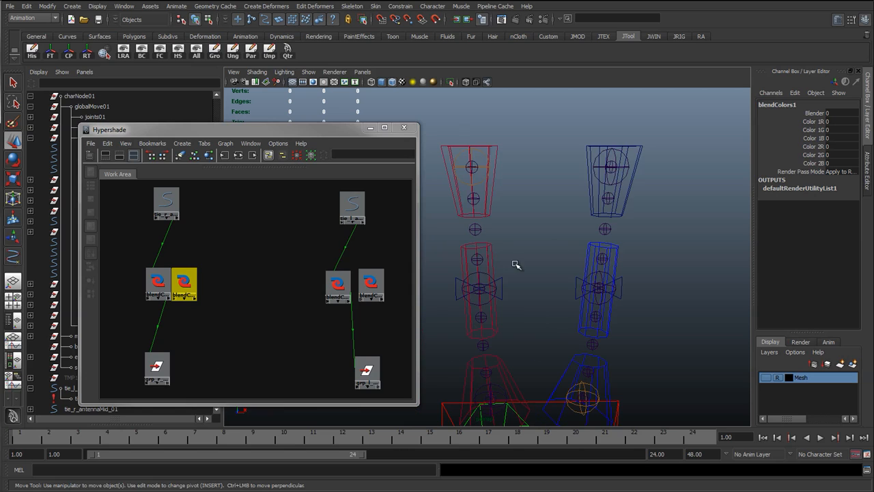
left_click(498, 242)
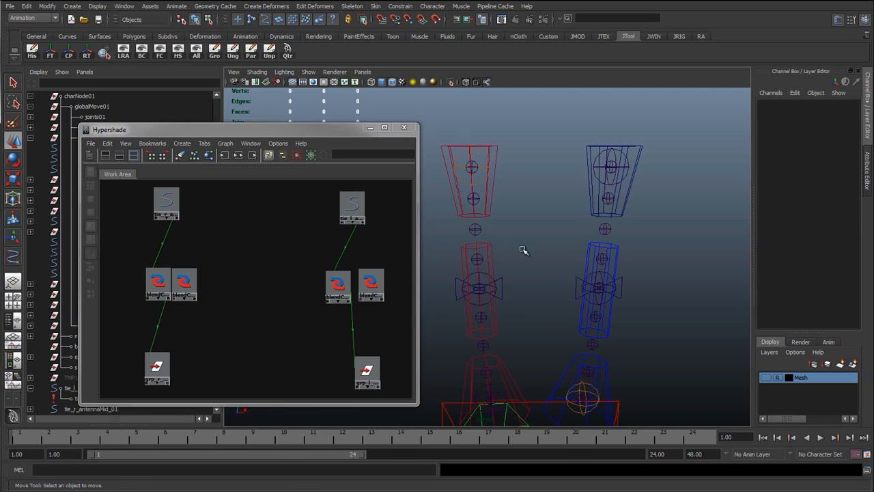
left_click(614, 249)
Add a keyable float attribute named follow_antenna, with minimum 0 and maximum 1, to both selected middle antenna controls
left_click(793, 93)
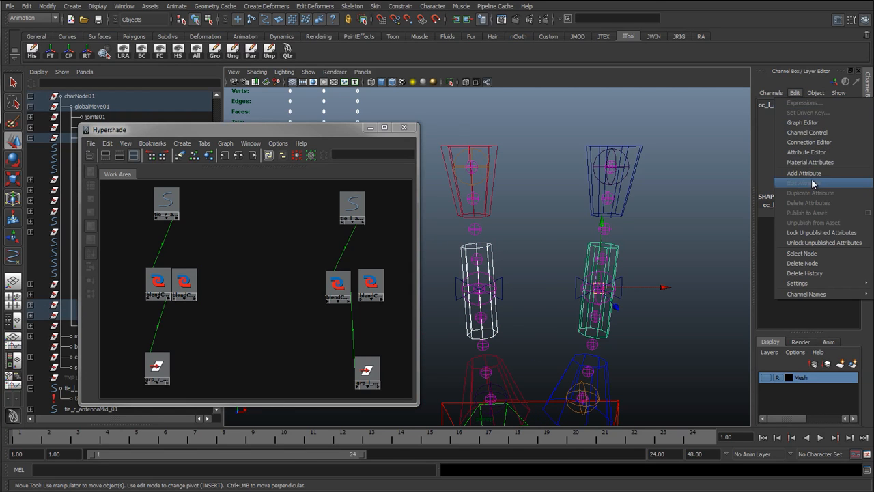
left_click(812, 176)
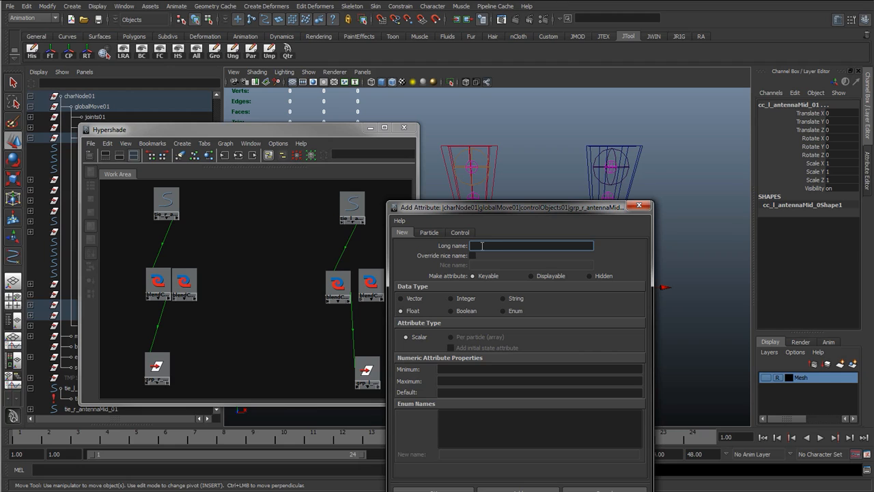
left_click_drag(281, 129, 383, 91)
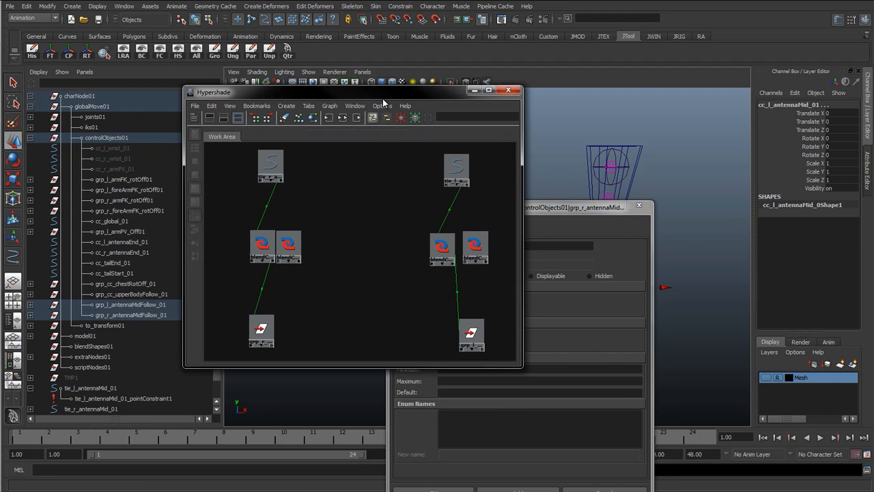
left_click(564, 220)
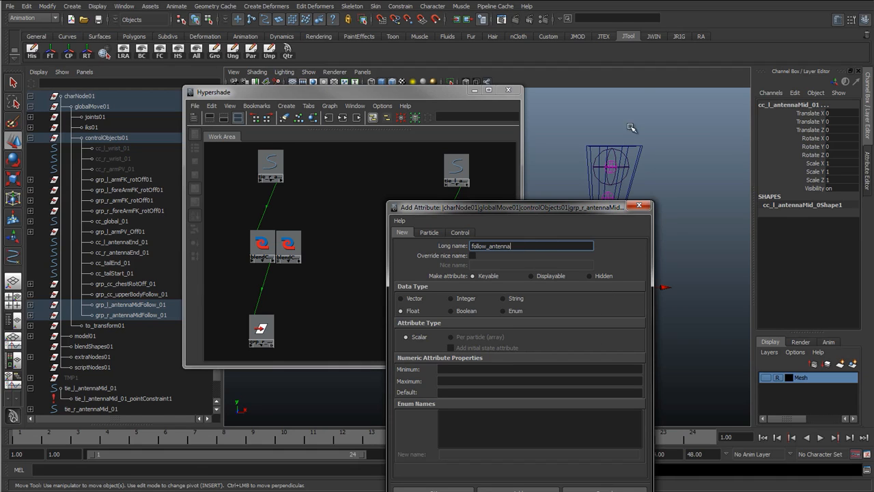
left_click(457, 369)
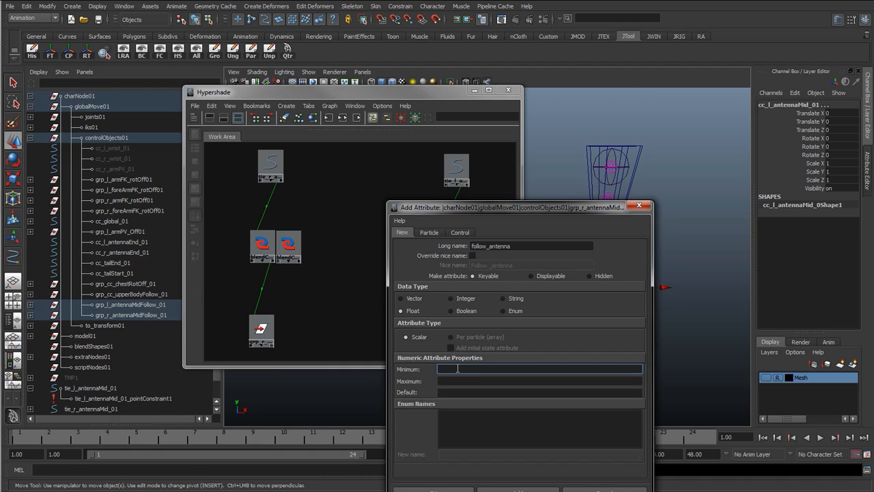
left_click(460, 380)
type("1")
left_click(456, 392)
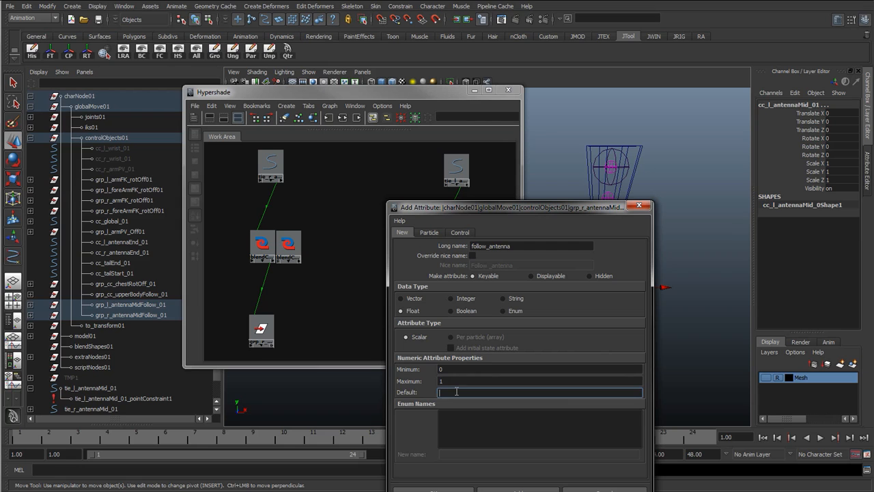
left_click(539, 488)
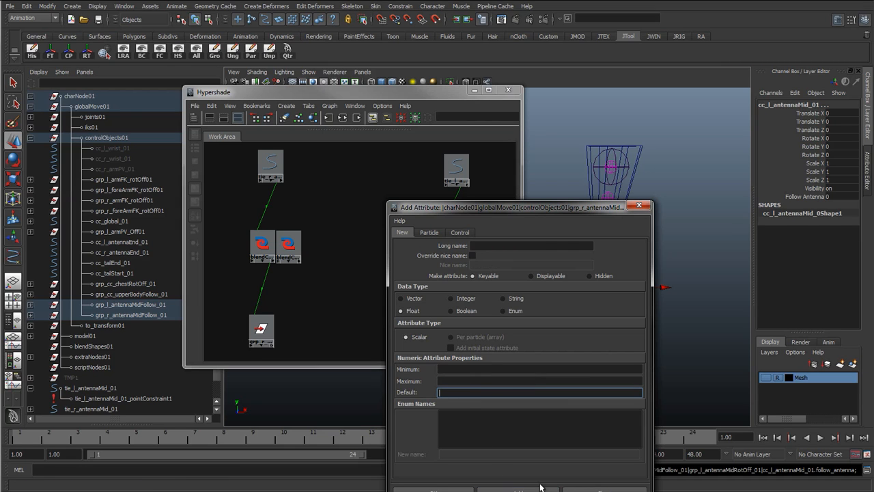
left_click(578, 491)
Check each middle antenna control separately for the Follow Antenna attribute
left_click_drag(448, 92, 328, 100)
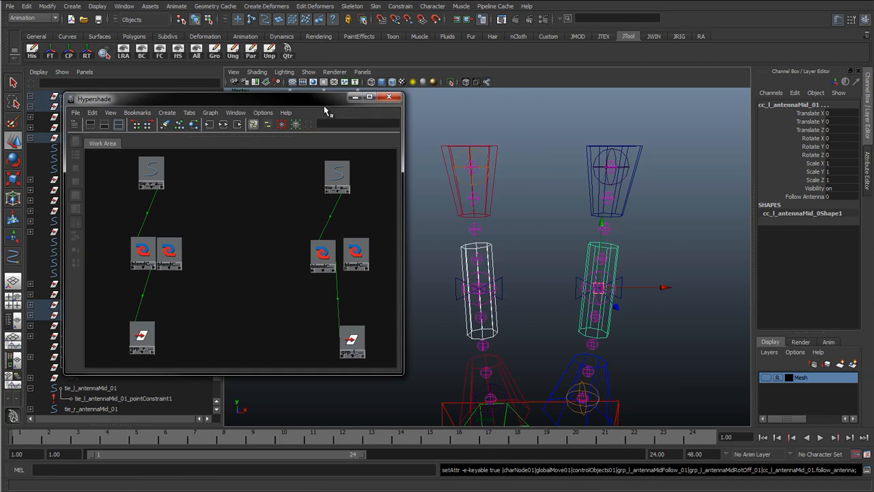
left_click(491, 252)
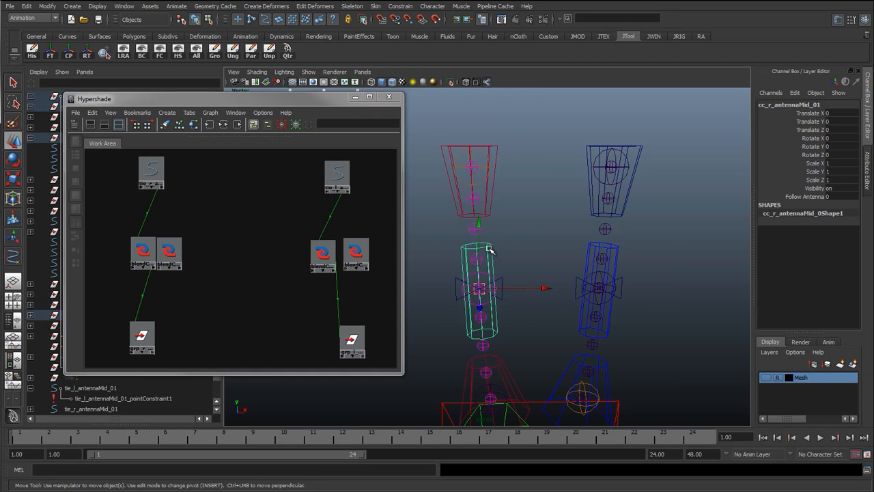
left_click(591, 248)
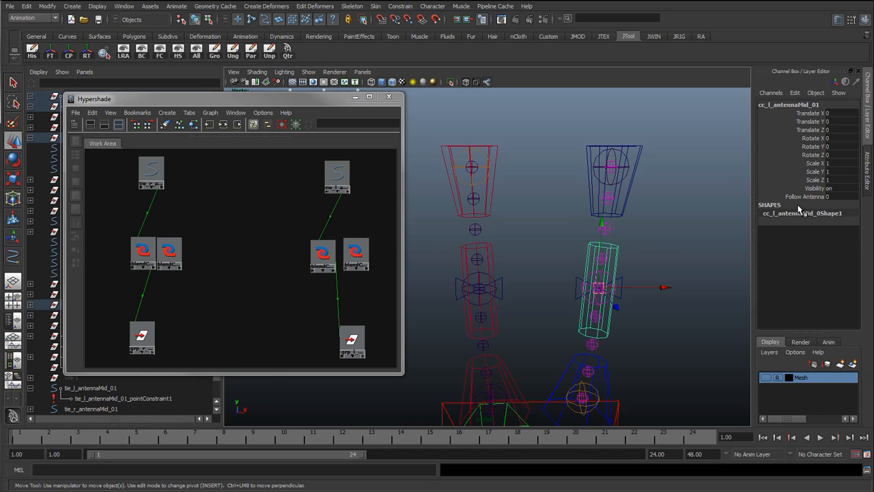
left_click(540, 289)
Add cc_r_antennaMid_01 and cc_l_antennaMid_01 to the Hypershade graph and place them between the two node networks
middle_click_drag(528, 288, 489, 199, "alt")
left_click(461, 200)
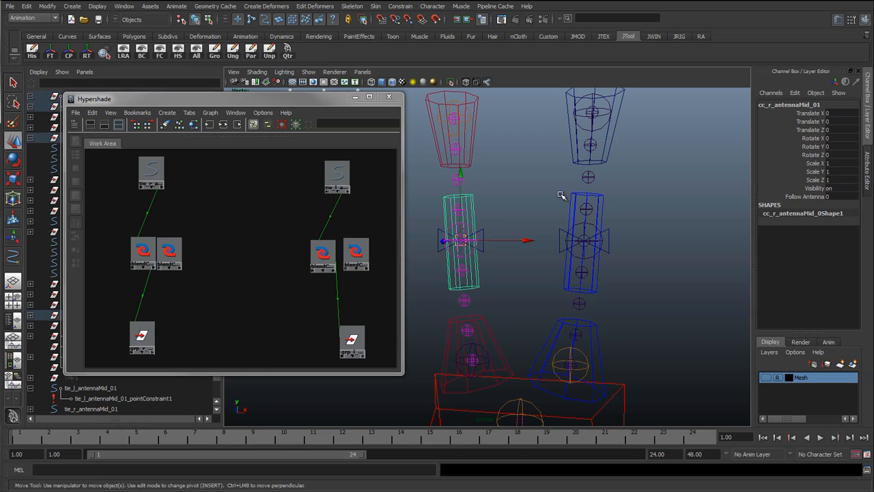
left_click(576, 194)
left_click(210, 112)
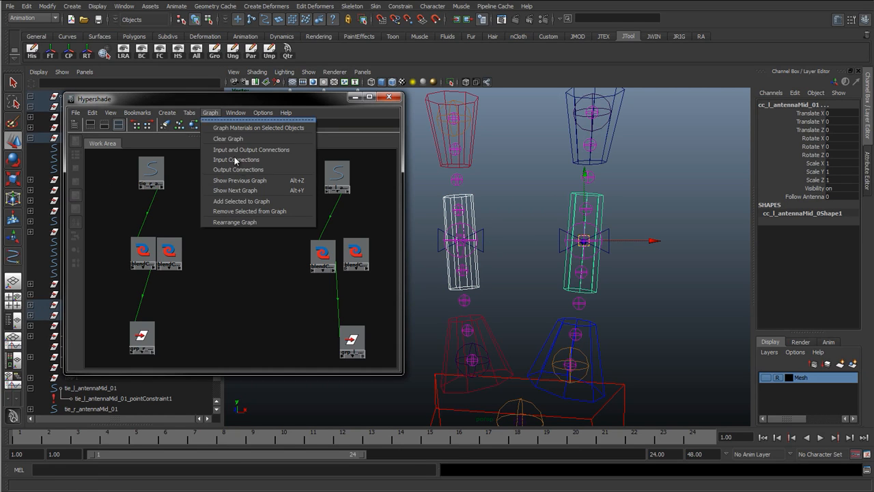
left_click(254, 202)
left_click(100, 152)
left_click(123, 163)
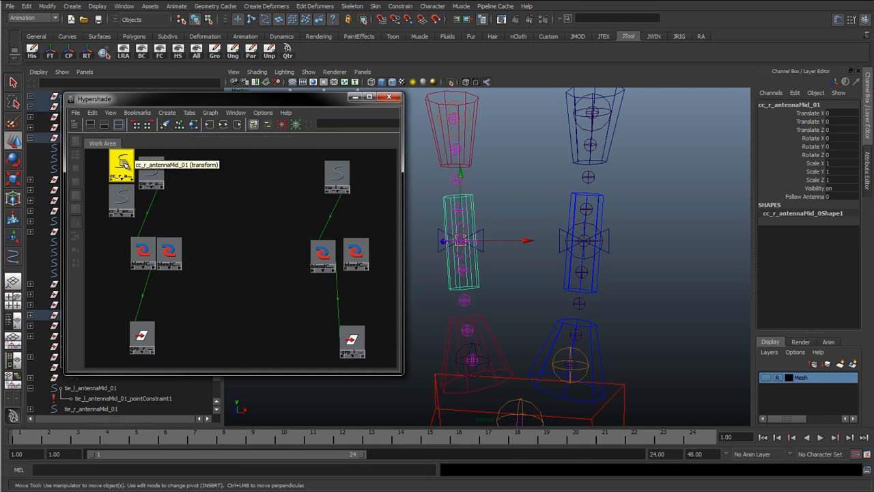
left_click_drag(124, 163, 218, 216)
left_click_drag(129, 200, 293, 219)
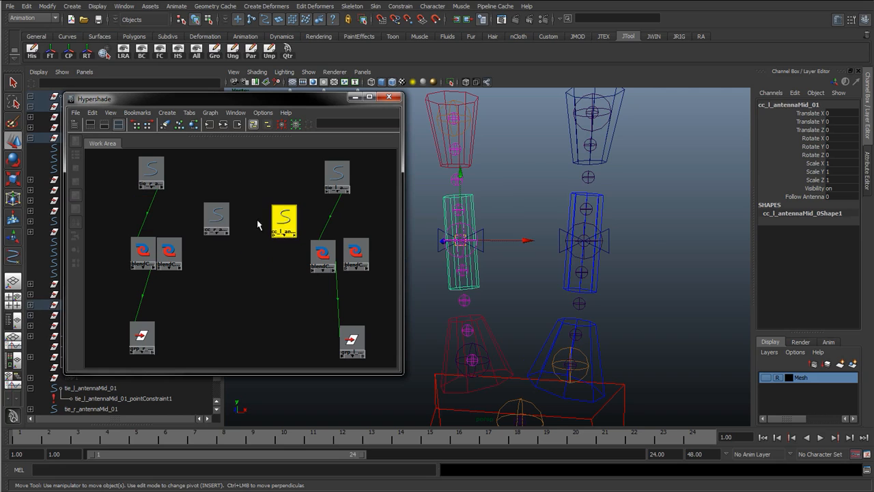
Connect follow_antenna of cc_r_antennaMid_01 to the blender input of blendColors2
left_click_drag(211, 222, 206, 222)
middle_click_drag(208, 224, 145, 251)
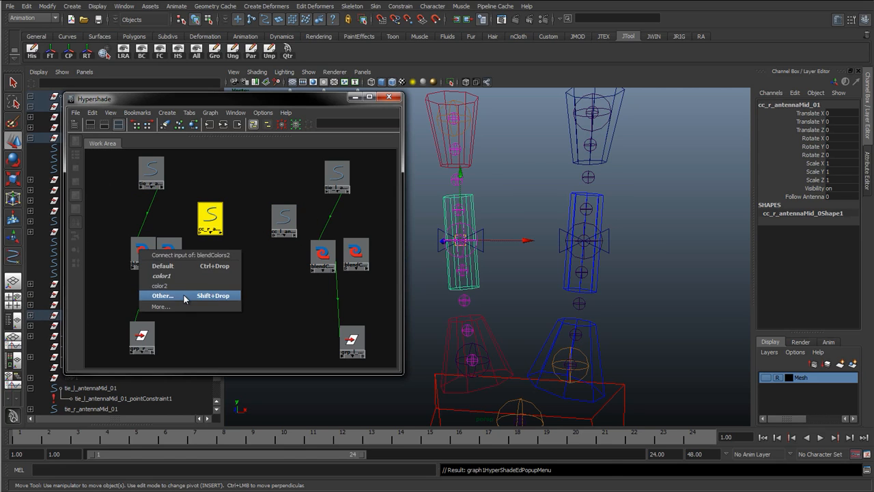
left_click(185, 295)
scroll(424, 299, "down", 10)
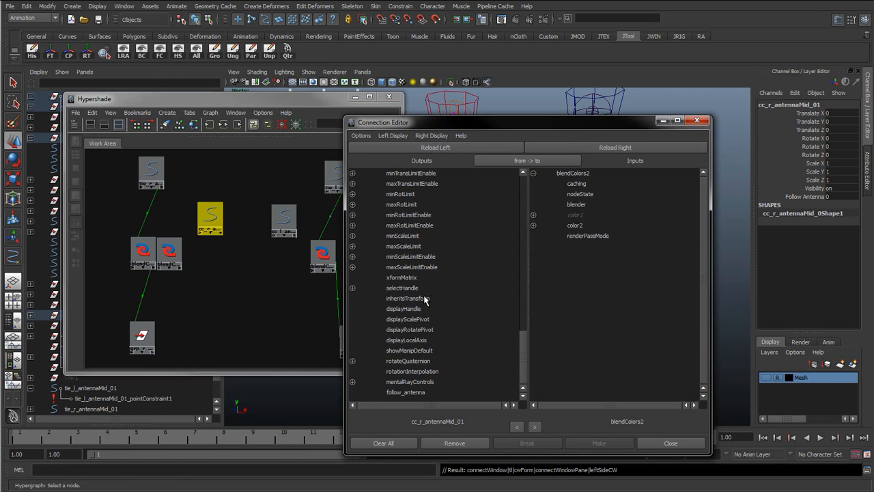
left_click(407, 392)
left_click(577, 204)
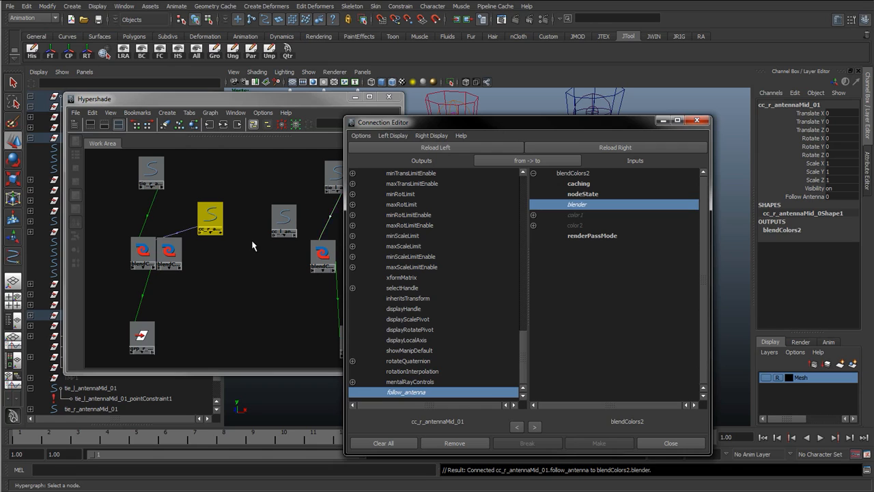
Connect the same follow_antenna output of cc_r_antennaMid_01 to the blender input of blendColors1
left_click(168, 253)
left_click(610, 152)
left_click(577, 205)
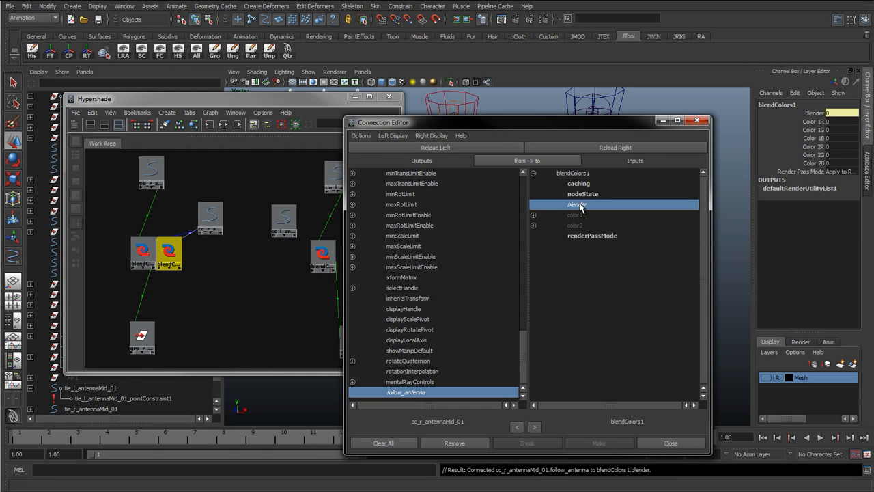
Connect follow_antenna of cc_l_antennaMid_01 to the blender input of blendColors3
left_click(285, 219)
left_click(448, 154)
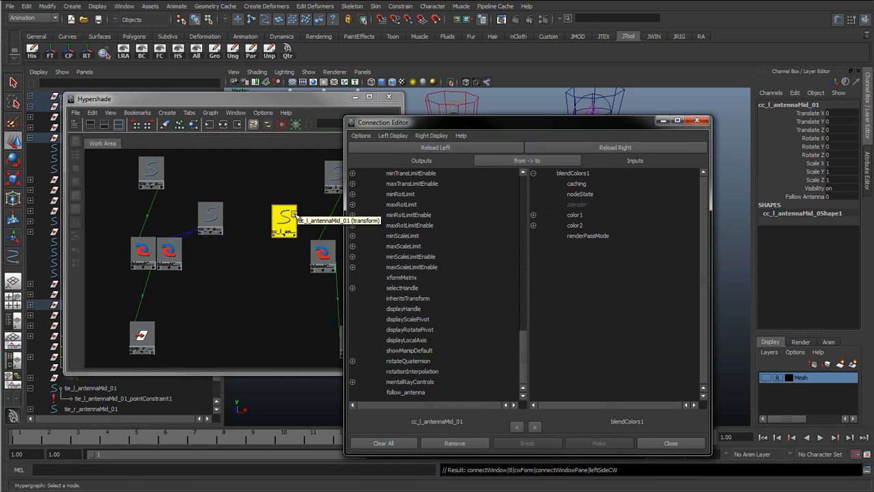
left_click(323, 254)
left_click_drag(547, 121, 584, 121)
left_click(657, 147)
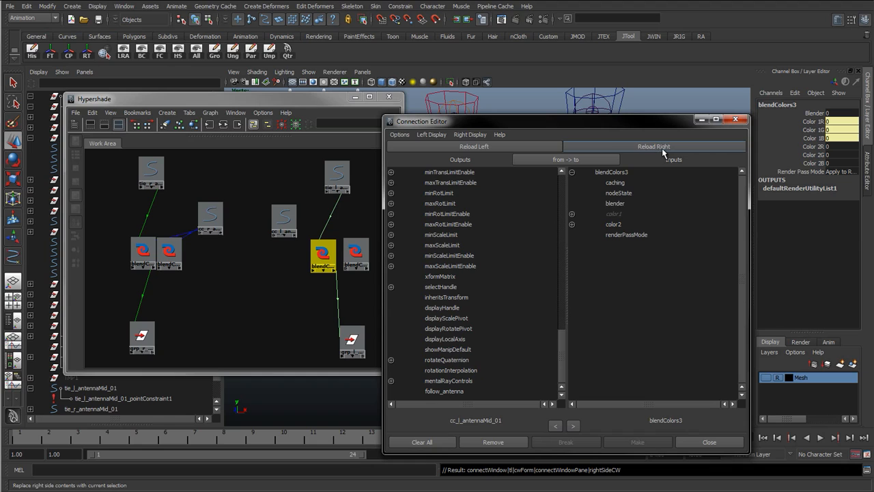
left_click(592, 216)
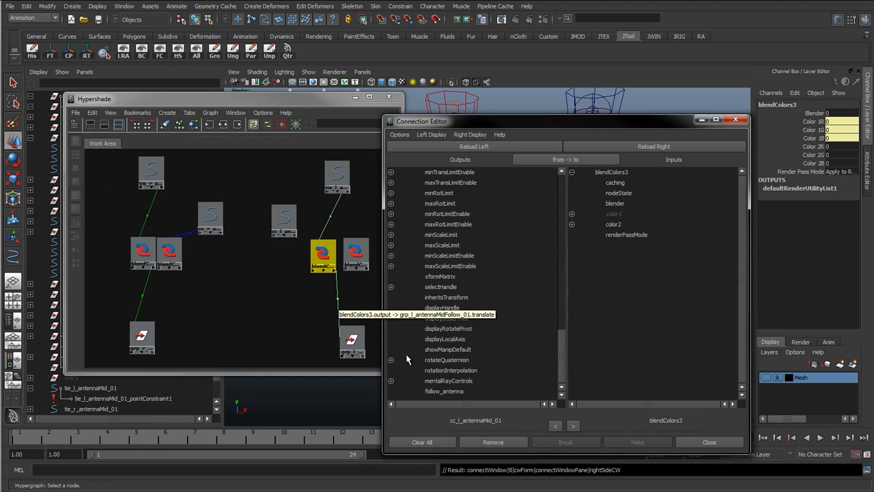
left_click(442, 391)
left_click(618, 205)
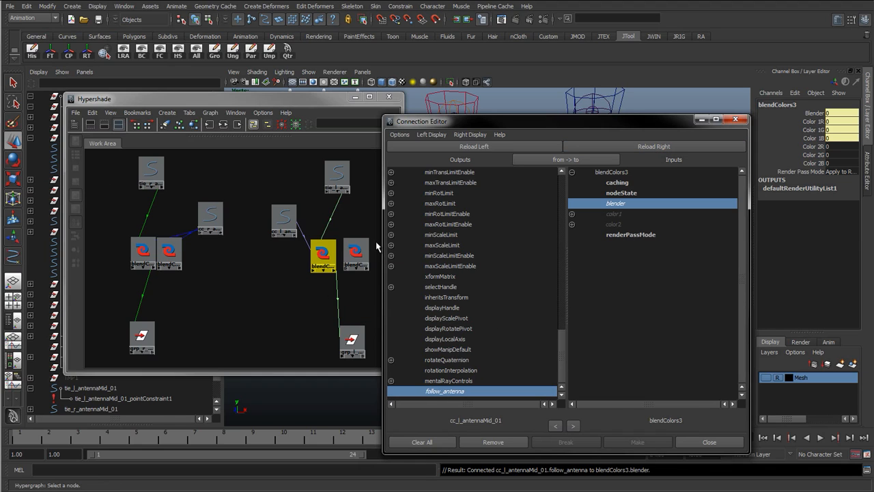
Connect follow_antenna of cc_l_antennaMid_01 to the blender input of blendColors4 and close the Connection Editor
left_click(355, 254)
left_click(653, 146)
left_click(619, 204)
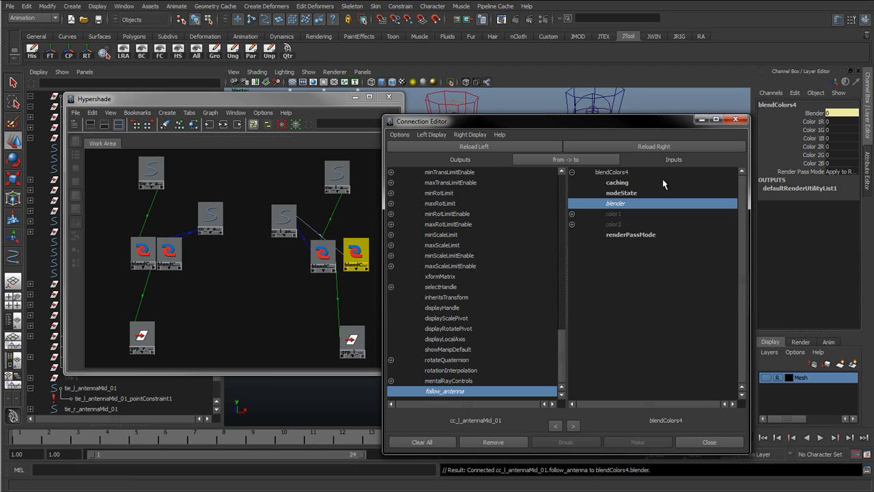
left_click(735, 119)
Space the blendColors4 and blendColors1 nodes slightly away from their neighbours, and select cc_r_antennaMid_01
left_click(263, 272)
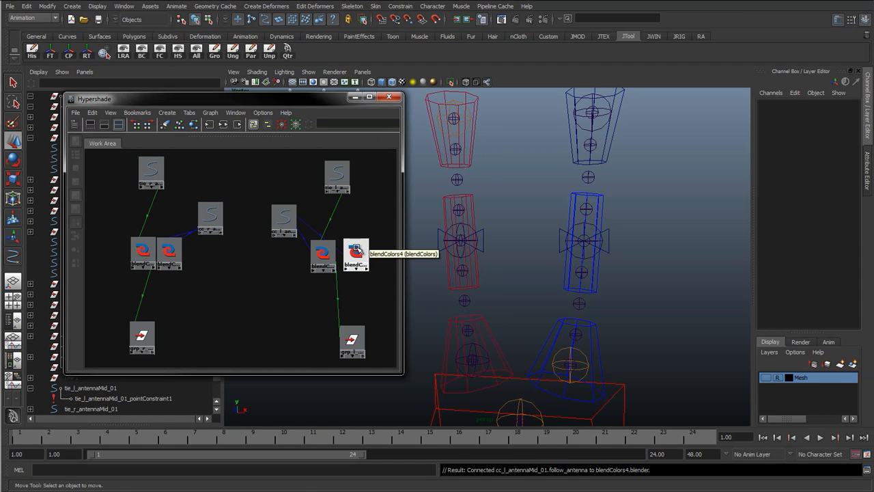
left_click(358, 256)
left_click_drag(176, 255, 181, 257)
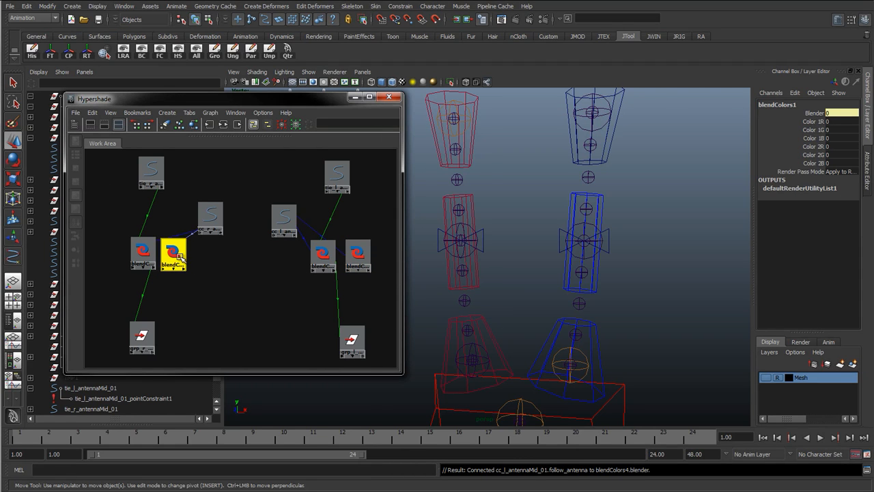
left_click(472, 201)
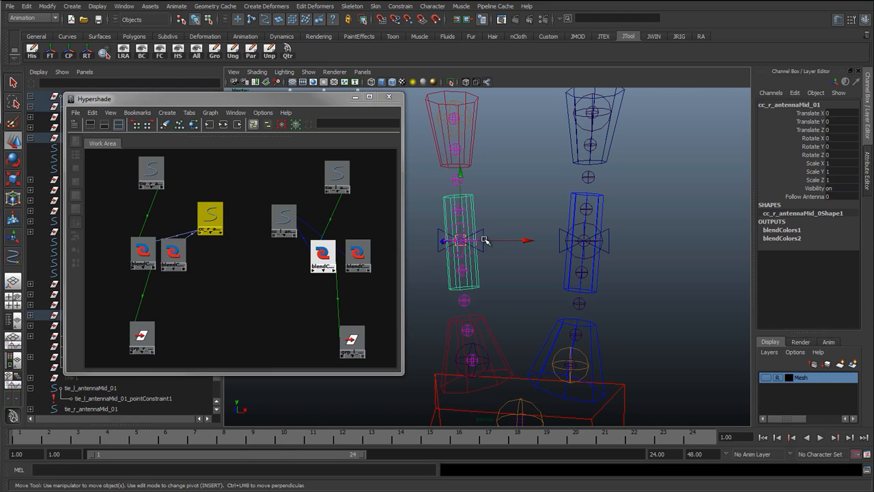
Test-rotate cc_r_antennaMid_01 and undo the rotation
middle_click_drag(490, 217, 511, 249, "alt")
left_click_drag(510, 250, 522, 278, "alt")
key("e")
key("ctrl+z")
key("ctrl+z")
key("q")
key("e")
left_click_drag(517, 238, 459, 247)
key("ctrl+z")
key("ctrl+z")
key("ctrl+z")
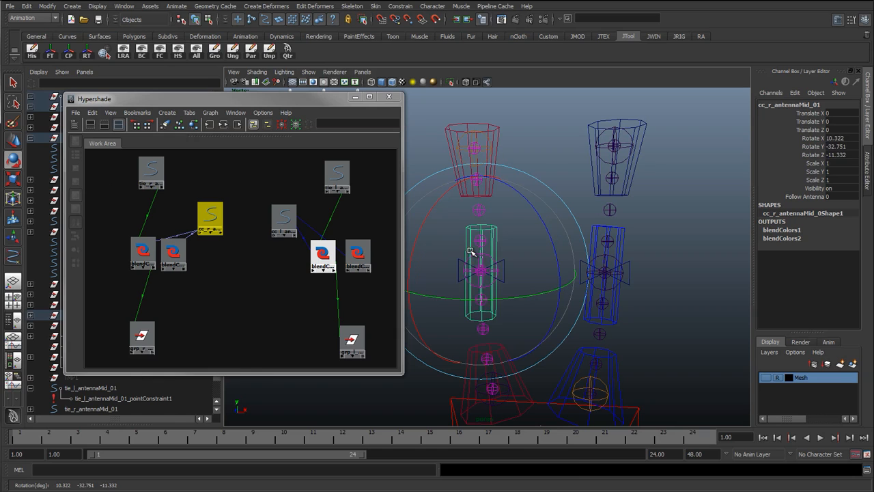
key("q")
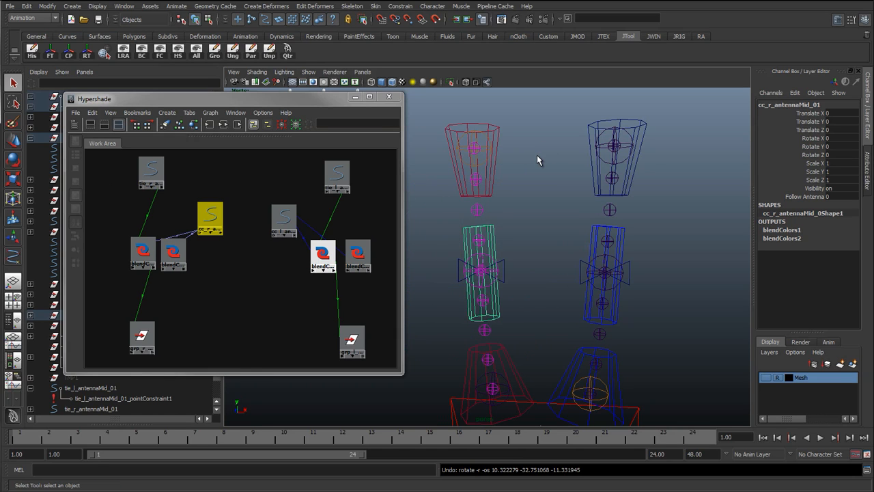
Duplicate the bow-tie curves tie_r_antennaMid_01 and tie_l_antennaMid_01 together
left_click(504, 267)
middle_click_drag(578, 263, 608, 237, "alt")
key("ctrl+d")
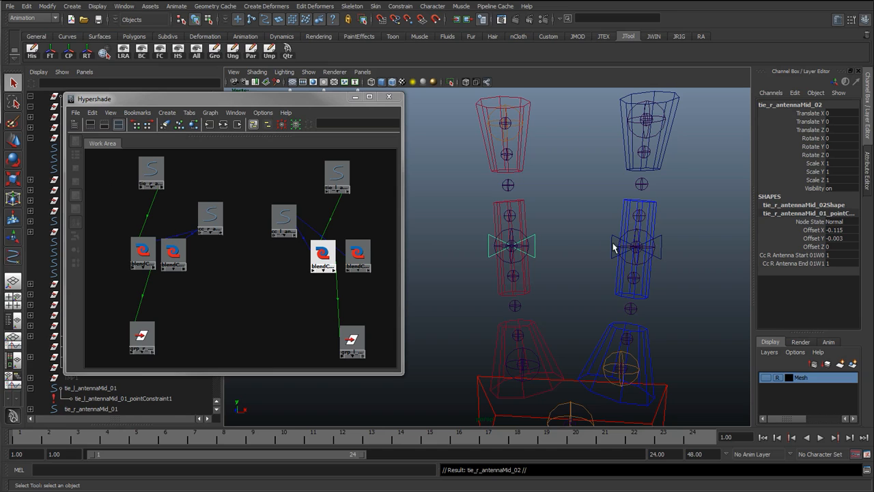
key("ctrl+z")
middle_click_drag(595, 240, 537, 254, "alt")
left_click(608, 249, "shift")
key("ctrl+d")
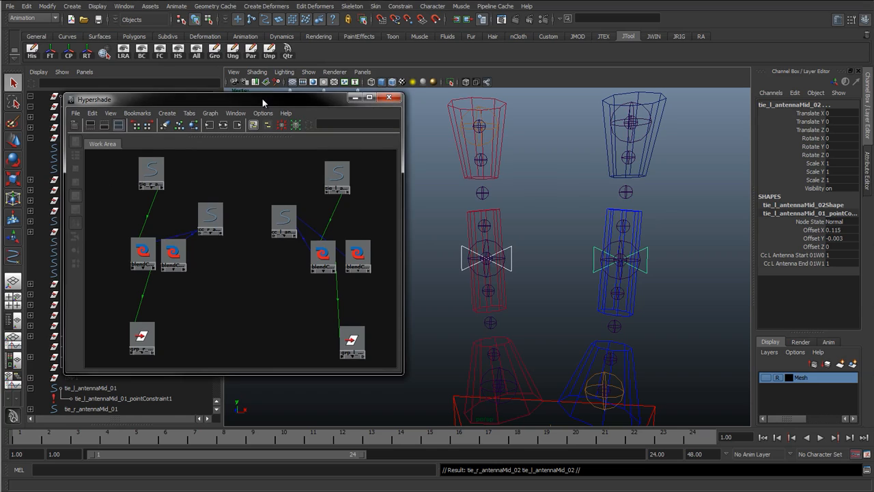
Delete the point constraints parented under tie_r_antennaMid_02 and tie_l_antennaMid_02 in the Outliner
left_click_drag(262, 98, 453, 93)
scroll(153, 289, "down", 2)
left_click(30, 377)
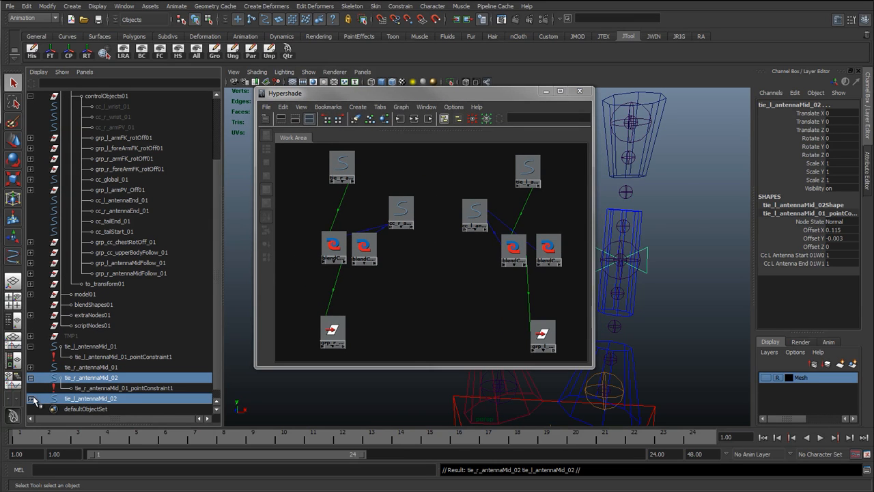
left_click(30, 398)
left_click(89, 388)
left_click(107, 409, "ctrl")
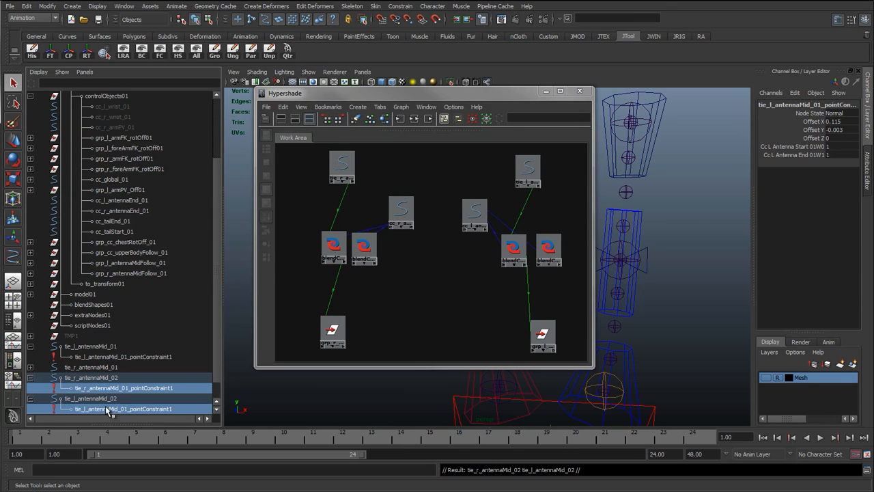
key("Delete")
Move the Hypershade out of the way and set Rotate Z of tie_r_antennaMid_02 and tie_l_antennaMid_02 to 90
left_click(95, 378)
left_click(95, 388, "ctrl")
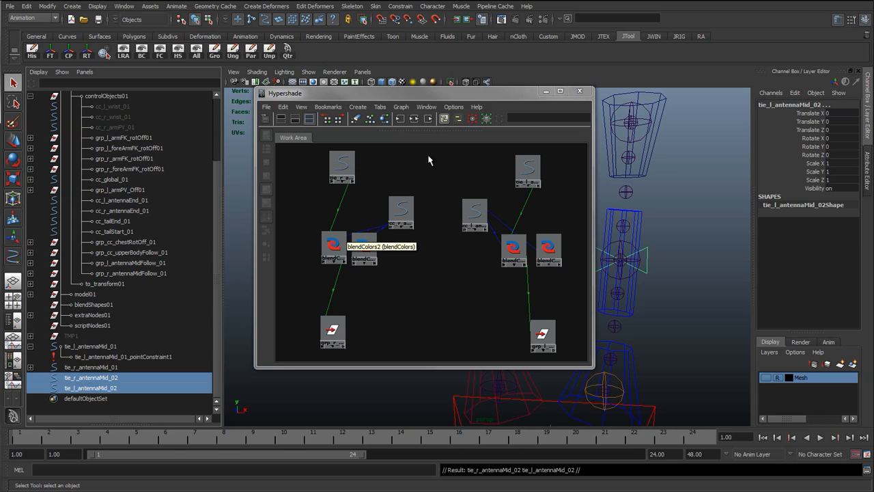
left_click_drag(469, 90, 0, 112)
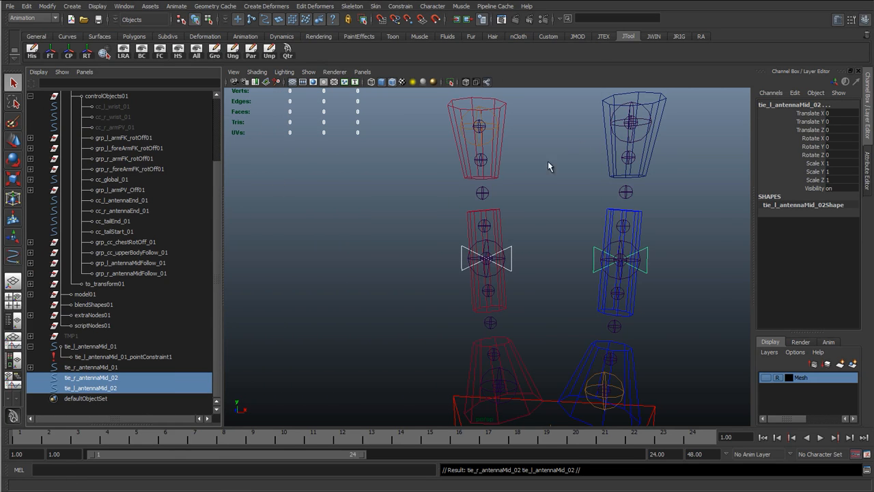
key("e")
middle_click_drag(548, 161, 487, 154, "alt")
left_click_drag(601, 179, 645, 205)
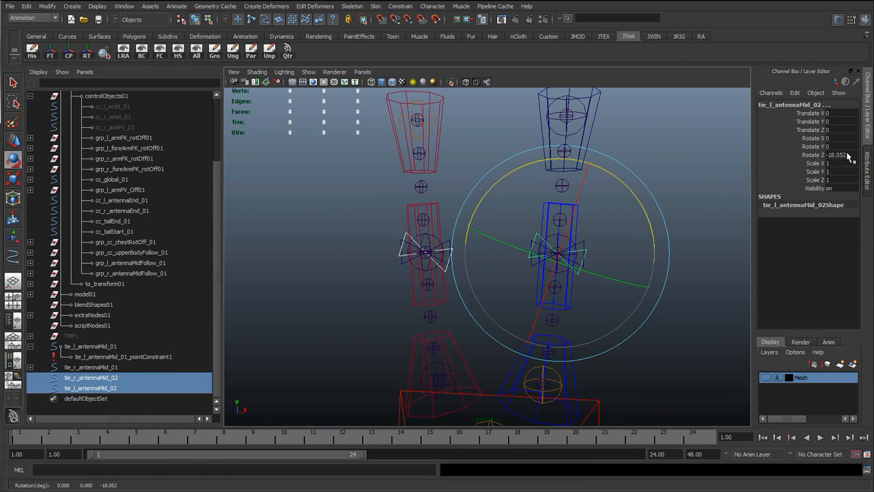
left_click(839, 156)
type("90")
key("Return")
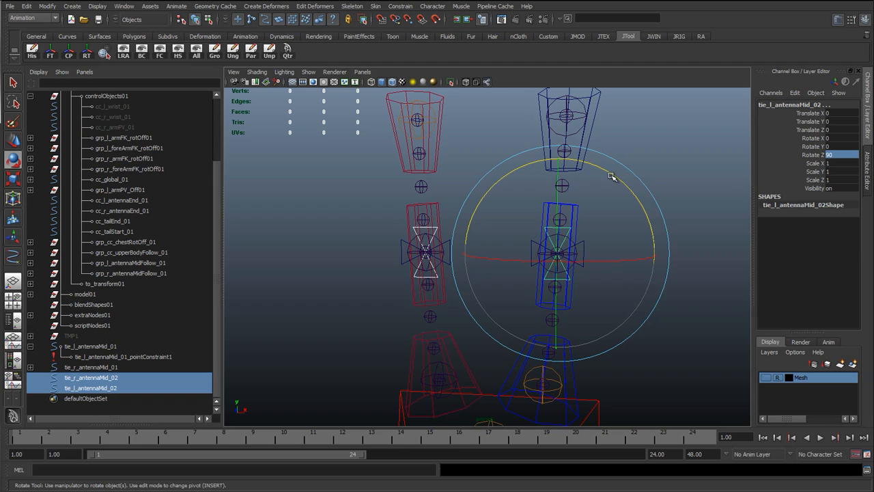
Scale both duplicated bow-tie curves down uniformly to about 0.588
key("r")
middle_click_drag(620, 260, 601, 261)
key("q")
middle_click_drag(484, 250, 447, 261, "alt")
right_click_drag(373, 242, 377, 254, "alt")
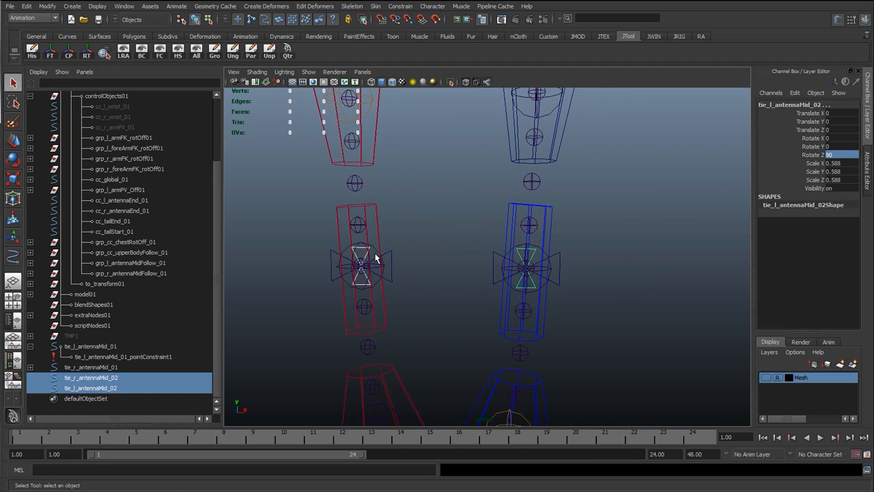
Hide joints in the perspective viewport
left_click_drag(396, 260, 281, 131, "alt")
left_click(309, 71)
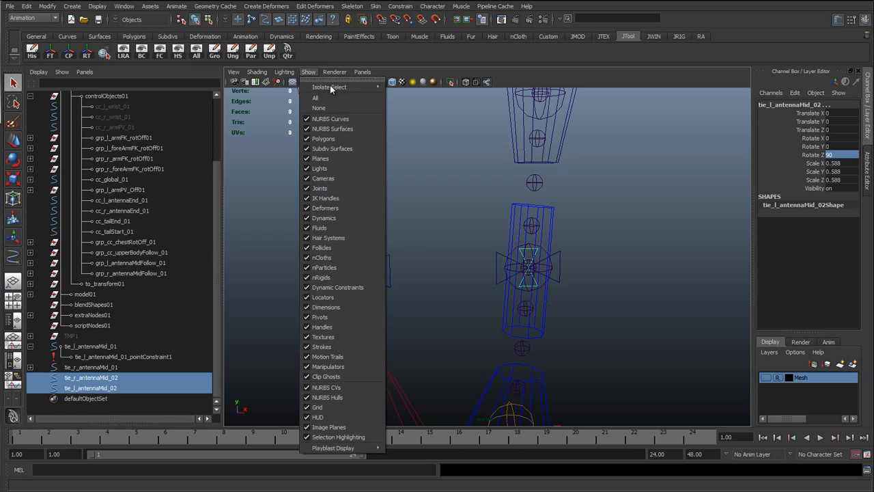
left_click(321, 188)
left_click_drag(422, 262, 394, 128, "alt")
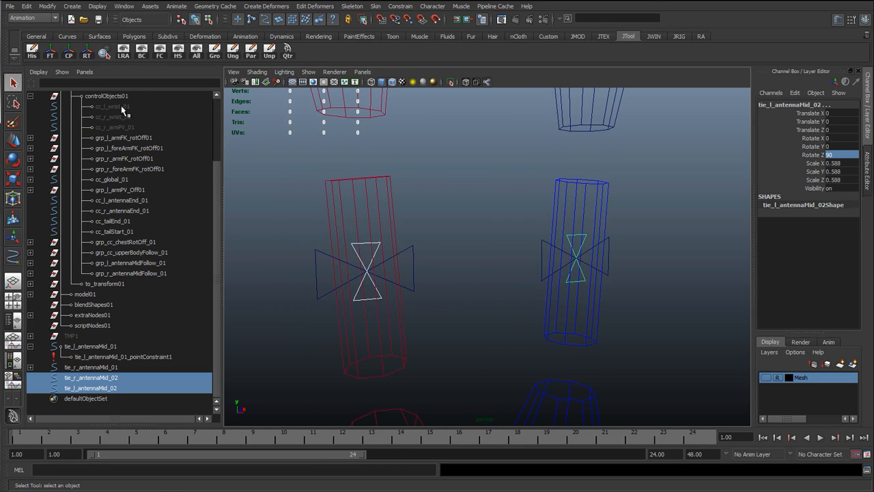
Freeze the transformations of tie_r_antennaMid_02 and tie_l_antennaMid_02
left_click(57, 52)
right_click_drag(488, 273, 450, 263, "alt")
middle_click_drag(457, 263, 482, 283, "alt")
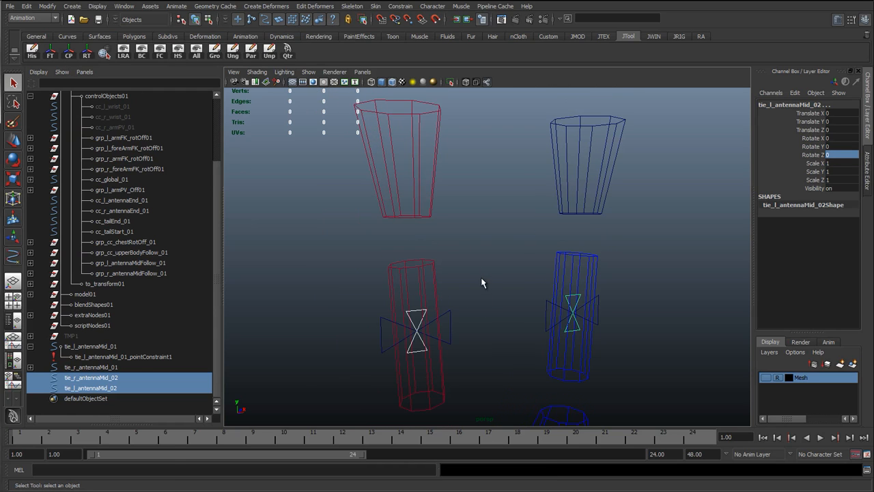
Examine how the duplicated bow-tie curves sit relative to the right antenna's middle and end controls
left_click(462, 328)
left_click(417, 312)
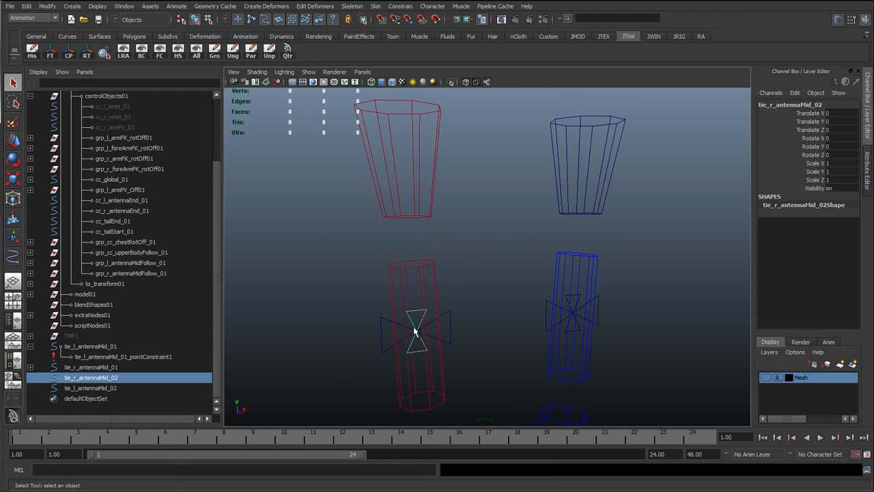
left_click_drag(413, 326, 394, 330, "alt")
right_click_drag(525, 371, 458, 362, "alt")
middle_click_drag(466, 400, 451, 346, "alt")
middle_click_drag(434, 186, 435, 394, "alt")
right_click_drag(396, 372, 471, 345, "alt")
middle_click_drag(396, 346, 451, 330, "alt")
left_click(372, 228)
left_click(376, 281)
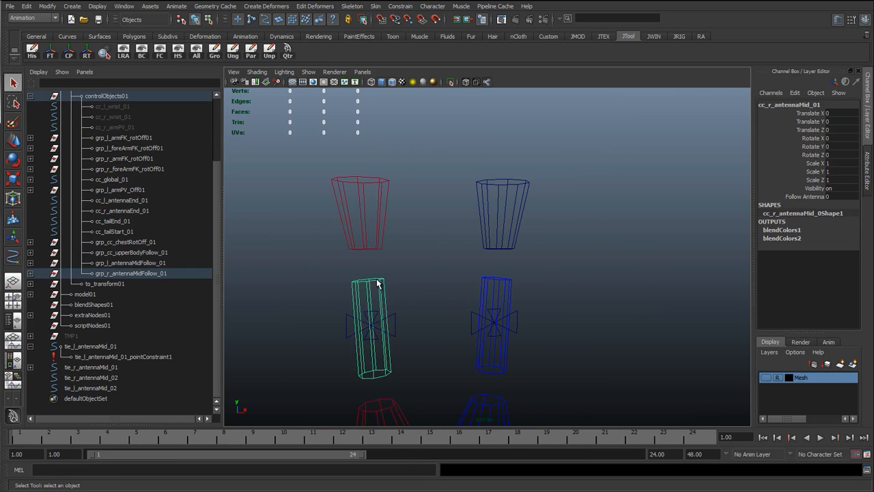
Move cc_r_antennaEnd_01 about -6.34 in X, -0.365 in Y and -0.9 in Z to test how the tie curves follow
left_click(360, 242)
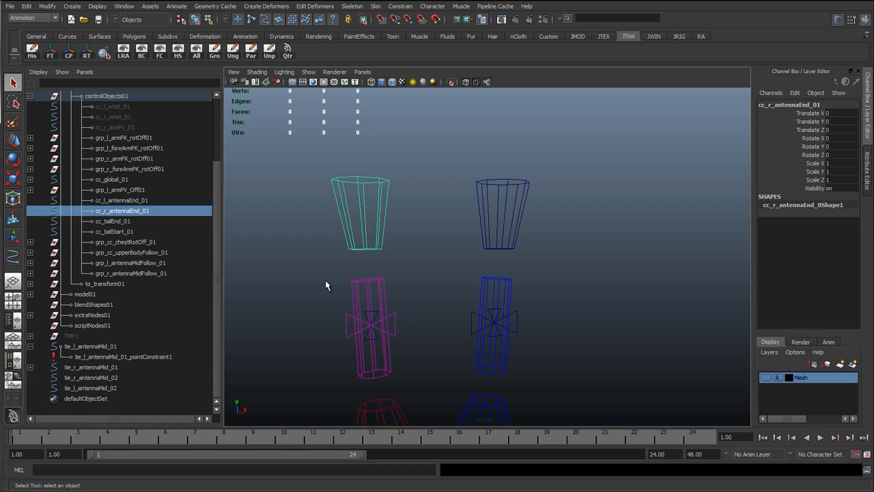
key("e")
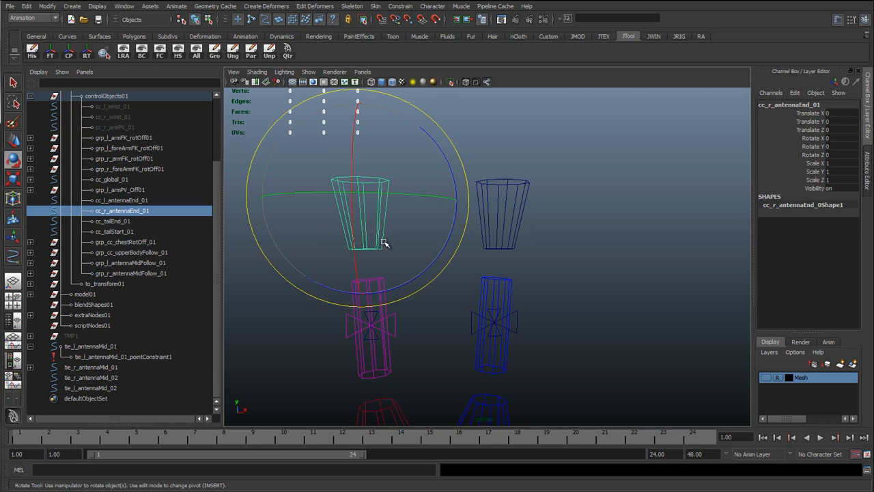
key("w")
left_click_drag(370, 202, 216, 210)
scroll(375, 246, "down", 2)
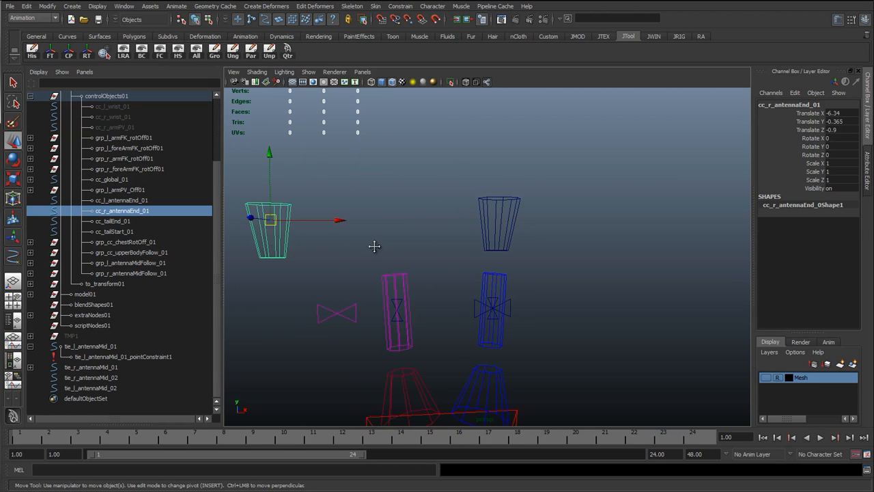
middle_click_drag(375, 246, 391, 233, "alt")
Reset cc_r_antennaEnd_01's Translate X, Y and Z to 0 and deselect it
left_click(390, 292)
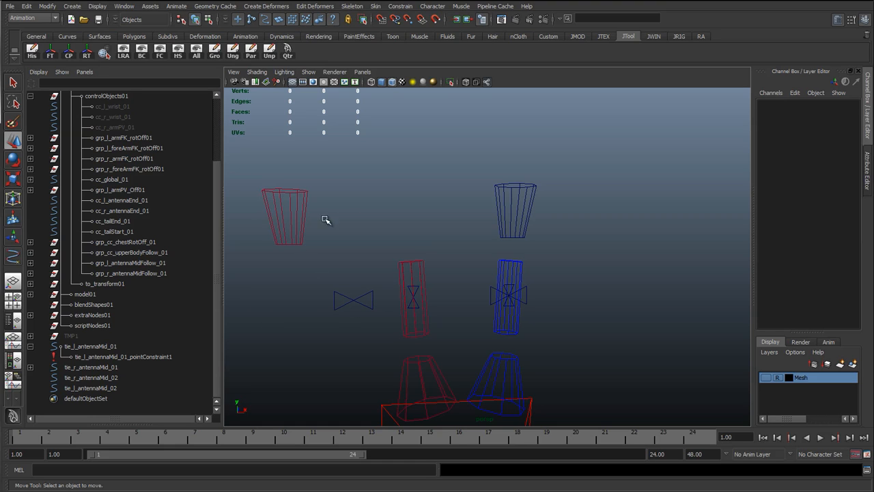
left_click(292, 214)
left_click_drag(839, 113, 840, 129)
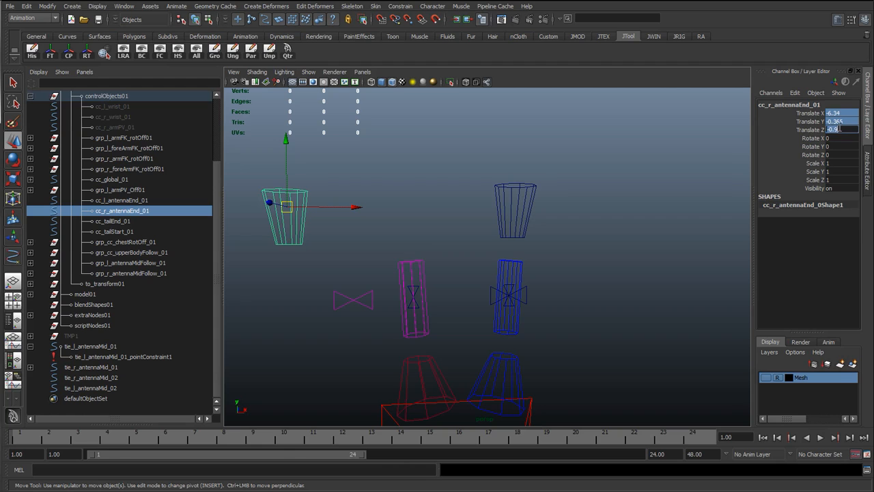
key("Return")
left_click(453, 252)
Rename tie_r_antennaMid_02 as tie_r_antennaMidAim_02
scroll(430, 289, "up", 4)
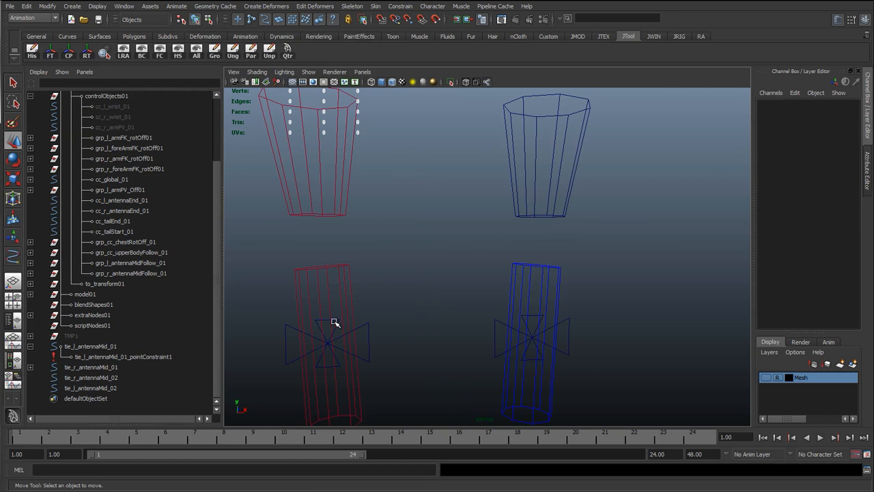
left_click(330, 321)
middle_click_drag(366, 329, 380, 251, "alt")
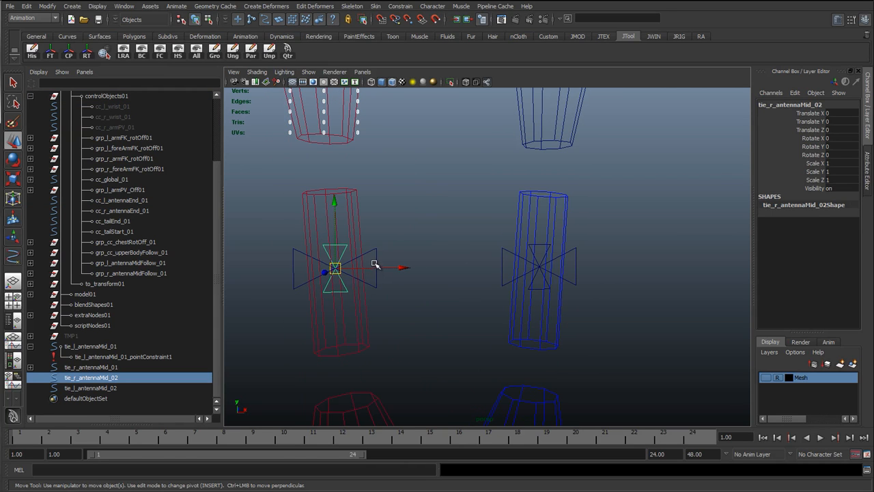
left_click_drag(124, 385, 110, 377)
left_click(117, 380)
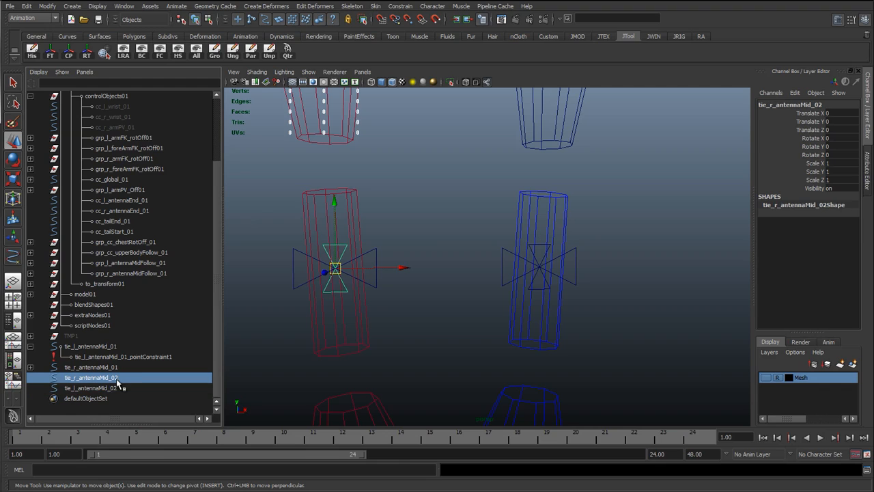
double_click(95, 380)
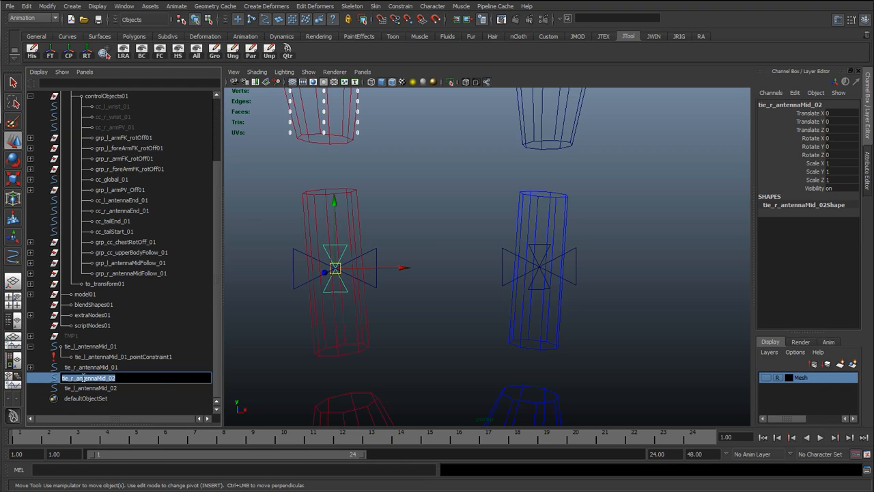
left_click(108, 379)
key("Return")
Rename tie_l_antennaMid_02 as tie_l_antennaMidAim_02
double_click(109, 389)
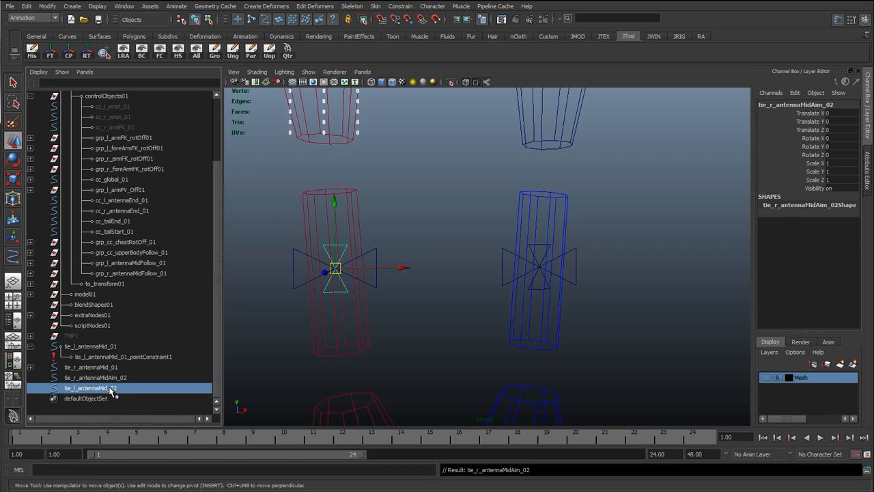
left_click_drag(105, 389, 108, 389)
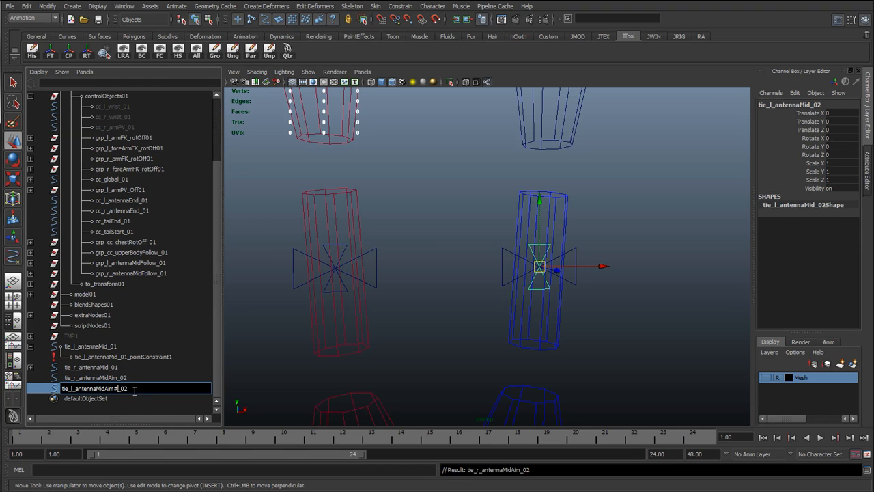
key("Return")
Renumber the two aim curves as tie_l_antennaMidAim_01 and tie_r_antennaMidAim_01
double_click(135, 390)
left_click(135, 391)
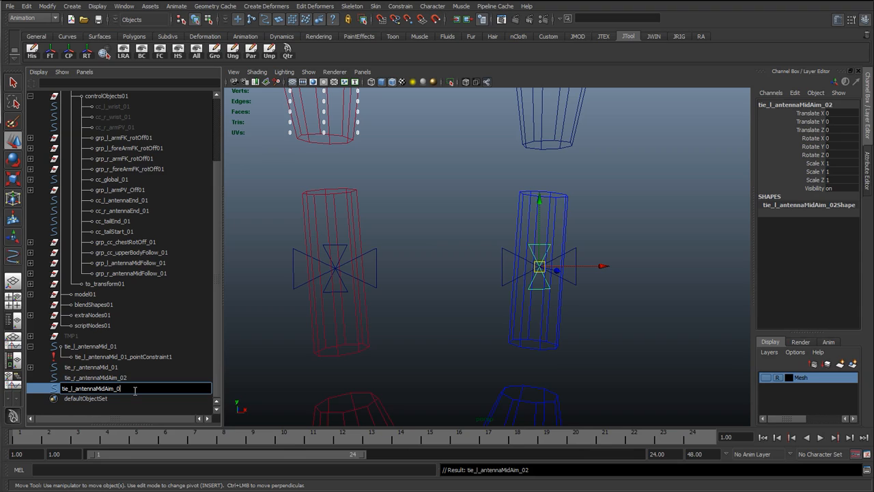
key("Return")
left_click(140, 377)
double_click(141, 378)
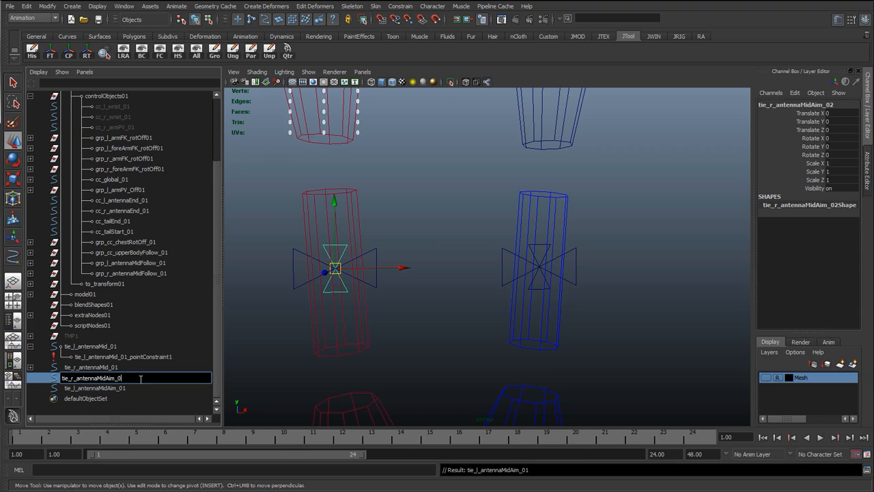
type("1")
key("Return")
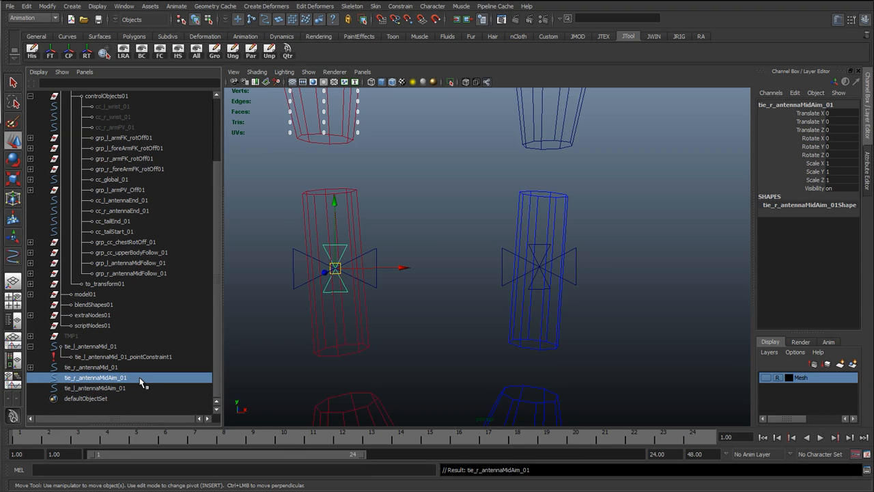
Duplicate tie_r_antennaMidAim_01 and tie_l_antennaMidAim_01 together
left_click(375, 337)
left_click(341, 290)
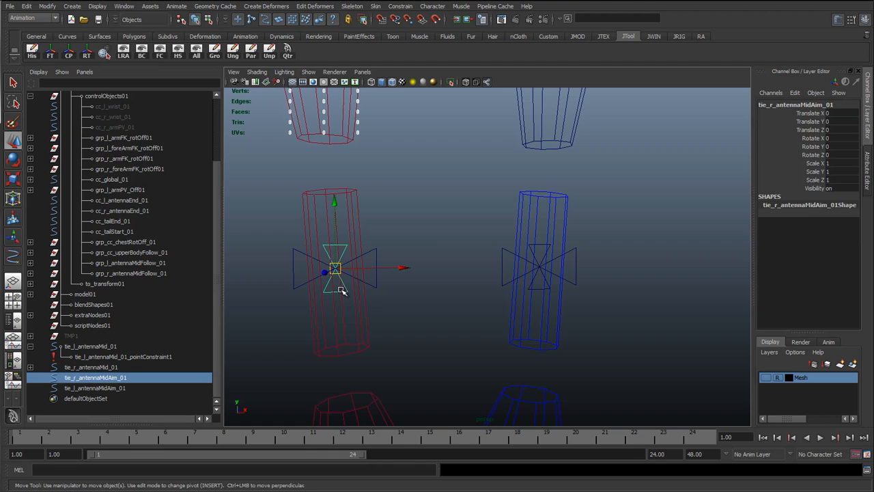
left_click(537, 291, "shift")
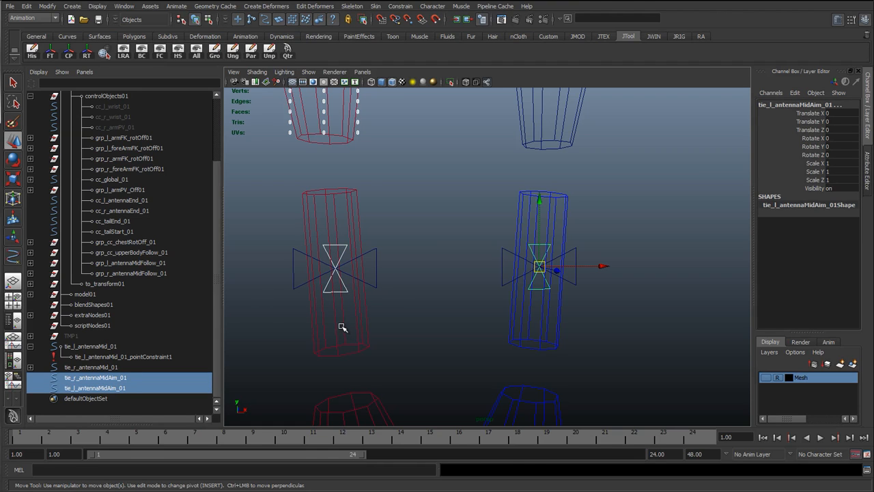
key("ctrl+d")
Move the two new aim curves up about 2.27 units in Y and select tie_r_antennaMidAim_02
right_click_drag(394, 257, 408, 202, "alt")
middle_click_drag(403, 197, 383, 287, "alt")
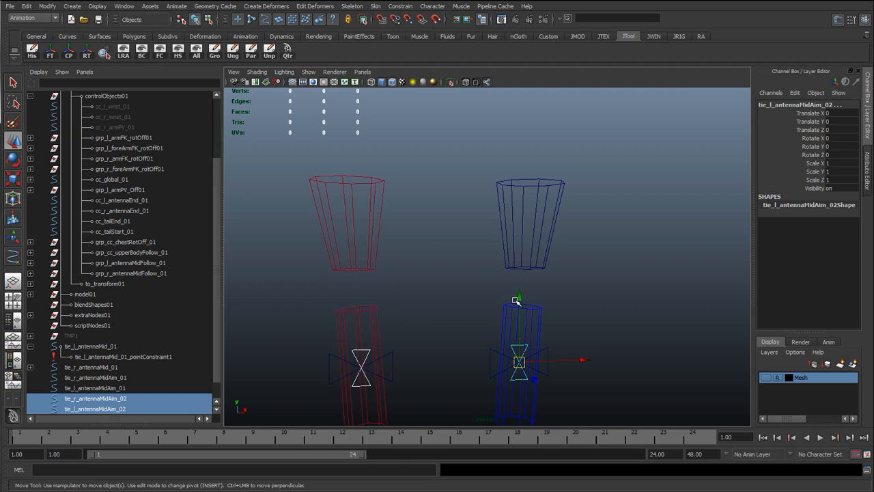
left_click_drag(515, 301, 331, 99)
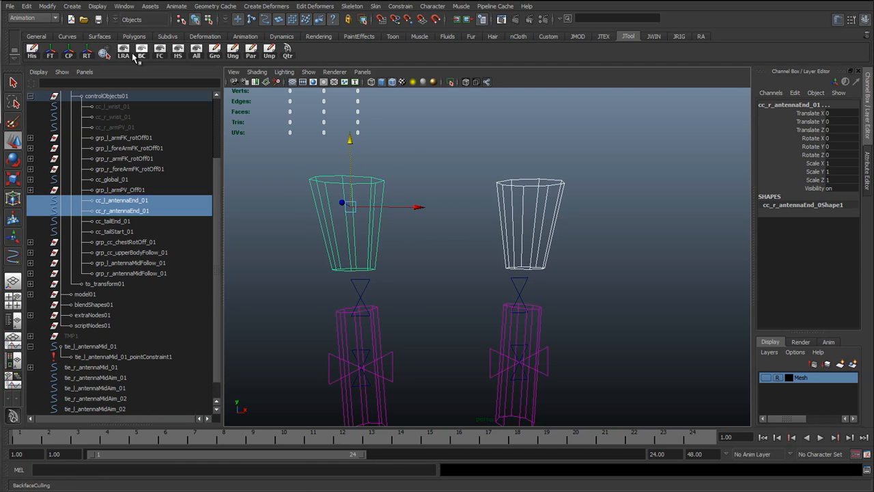
left_click(377, 287)
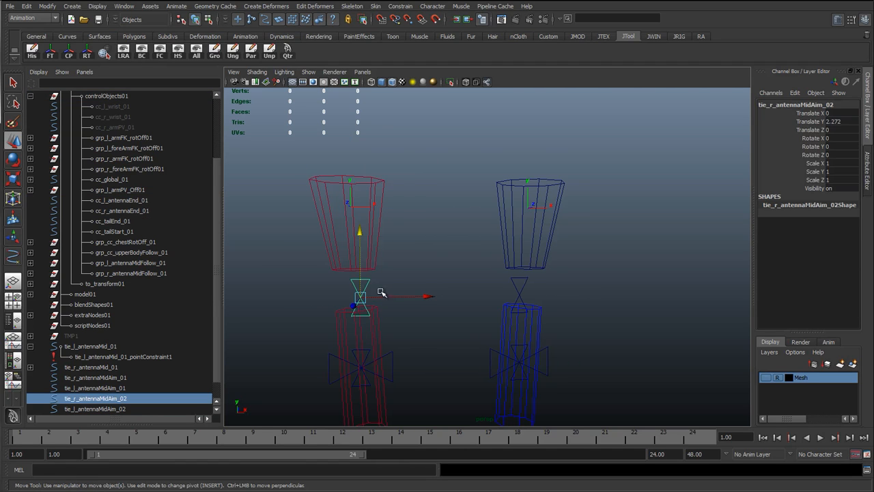
Snap tie_r_antennaMidAim_02 and tie_l_antennaMidAim_02 onto the pivots of the right and left antenna end controls
key("v")
left_click_drag(358, 250, 340, 200)
key("v")
left_click(516, 287)
key("v")
left_click_drag(520, 294, 530, 213)
Freeze the transformations of tie_r_antennaMidAim_02 and tie_l_antennaMidAim_02 together at the antenna end controls
left_click(358, 220, "shift")
middle_click_drag(413, 159, 411, 188, "alt")
left_click_drag(349, 166, 349, 135)
key("ctrl+z")
left_click(50, 52)
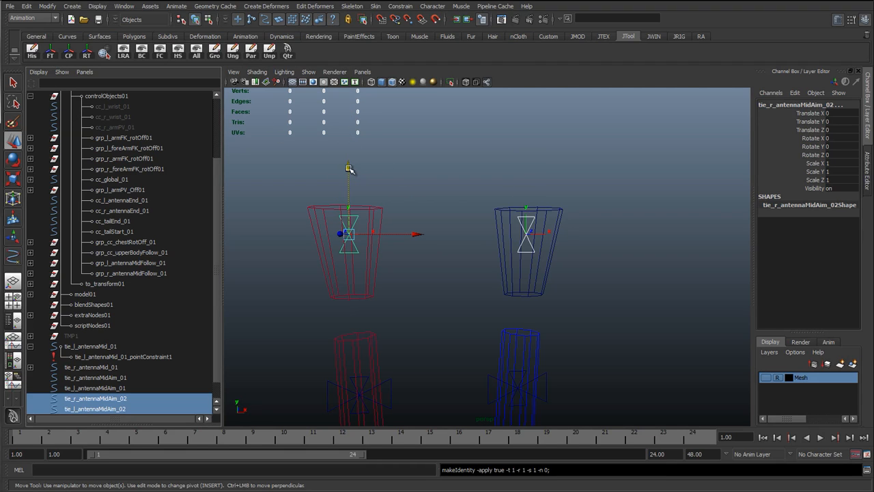
Raise both selected aim curves above the antenna end controls with Translate Y set to 3, and freeze their transformations
left_click_drag(348, 168, 348, 146)
double_click(837, 121)
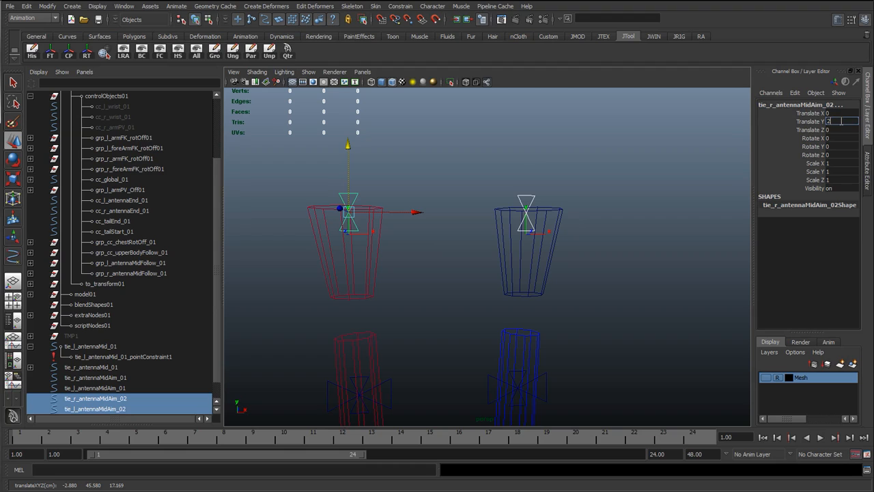
type("2")
key("Return")
double_click(838, 121)
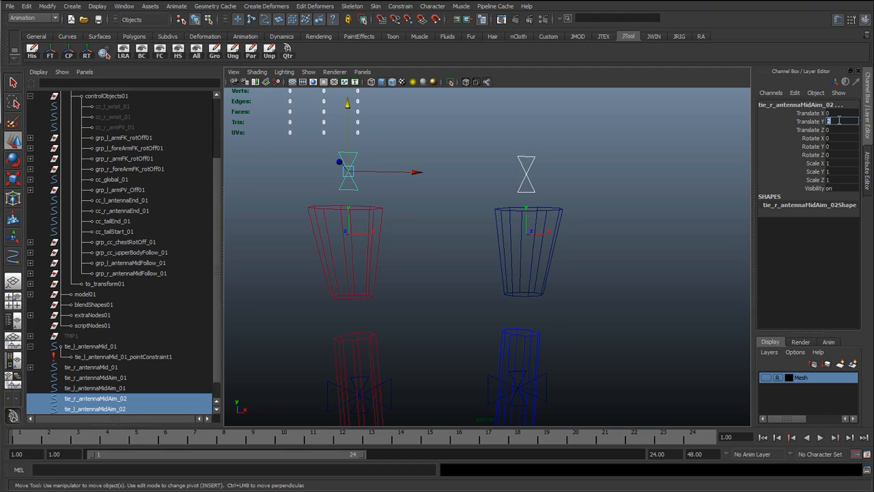
key("Return")
scroll(446, 244, "down", 2)
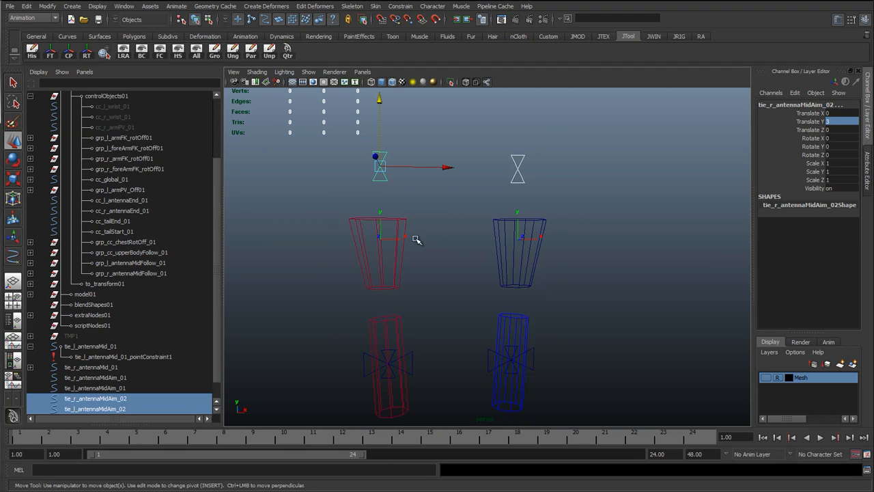
left_click(51, 55)
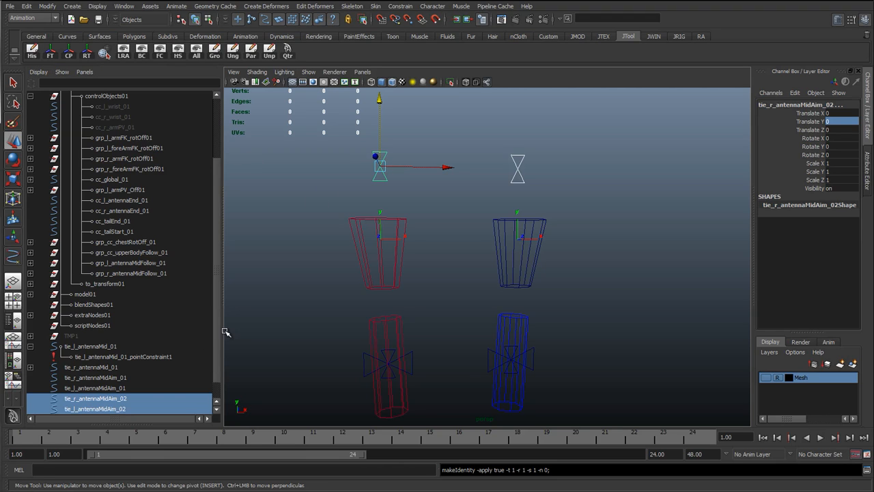
Examine how the middle aim curves, the two raised curves and the antenna end controls relate to each other
scroll(217, 382, "down", 1)
left_click(102, 366)
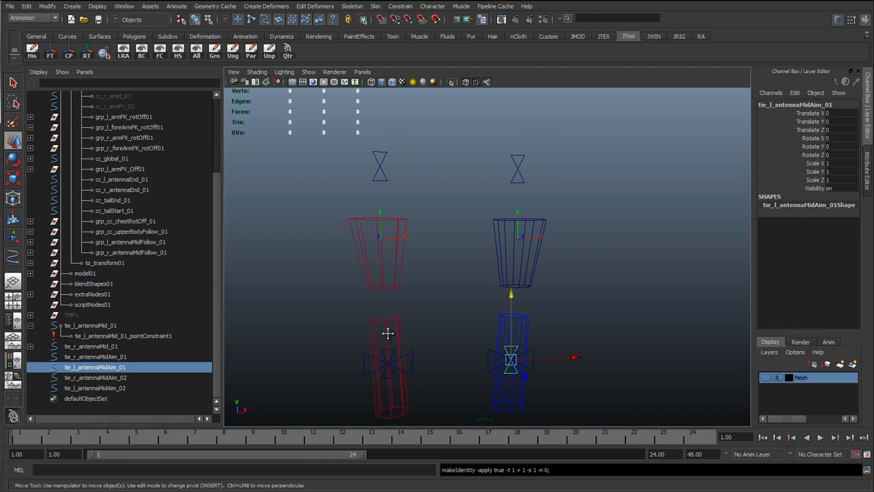
middle_click_drag(388, 333, 387, 293, "alt")
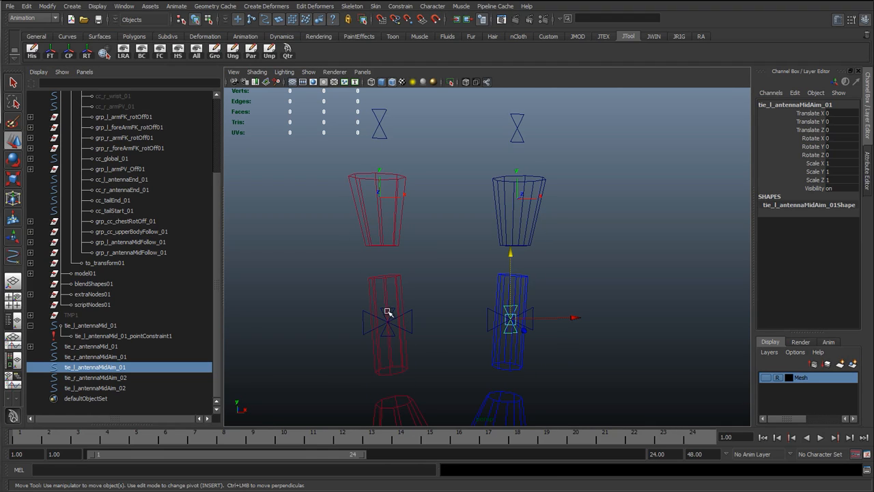
left_click(380, 123)
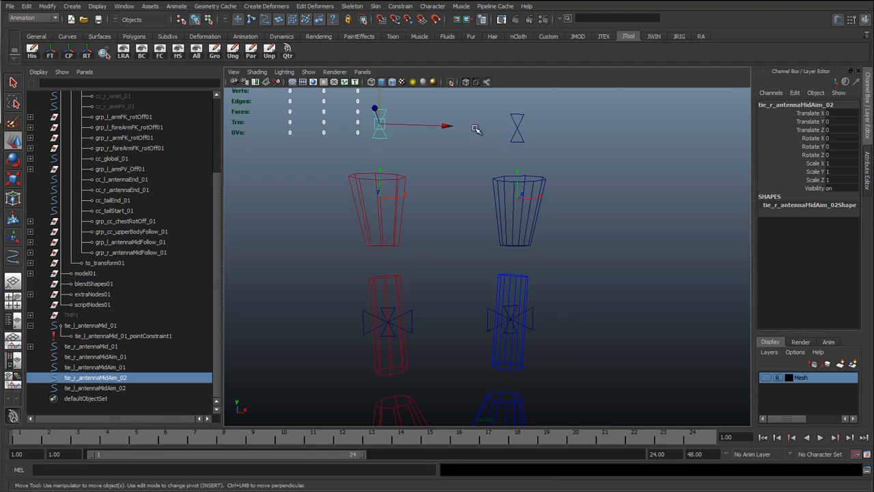
left_click(517, 127, "shift")
left_click(355, 227)
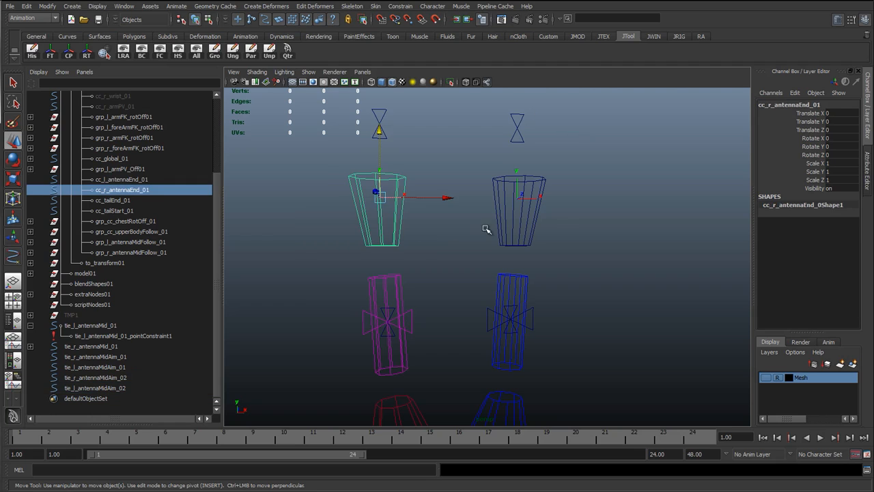
left_click(493, 231, "shift")
Rename the two raised curves as tie_r_antennaMidUp_02 and tie_l_antennaMidUp_02
left_click(380, 125)
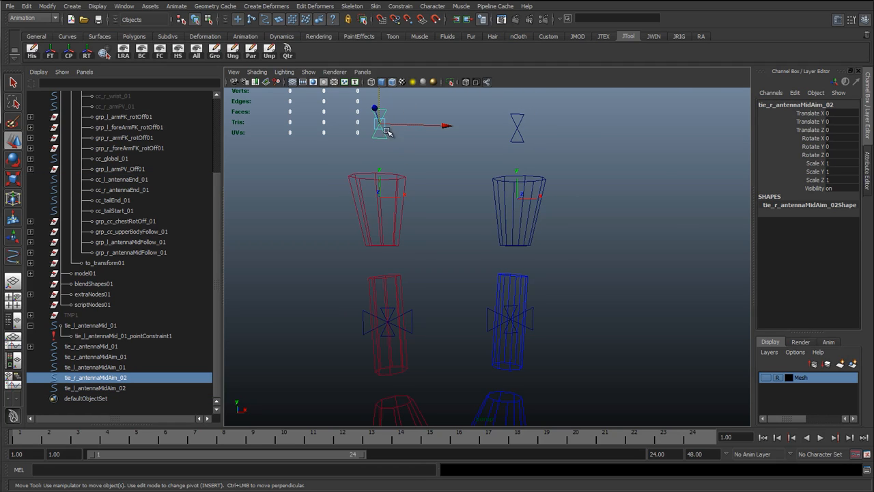
left_click_drag(391, 280, 400, 280, "alt")
double_click(134, 379)
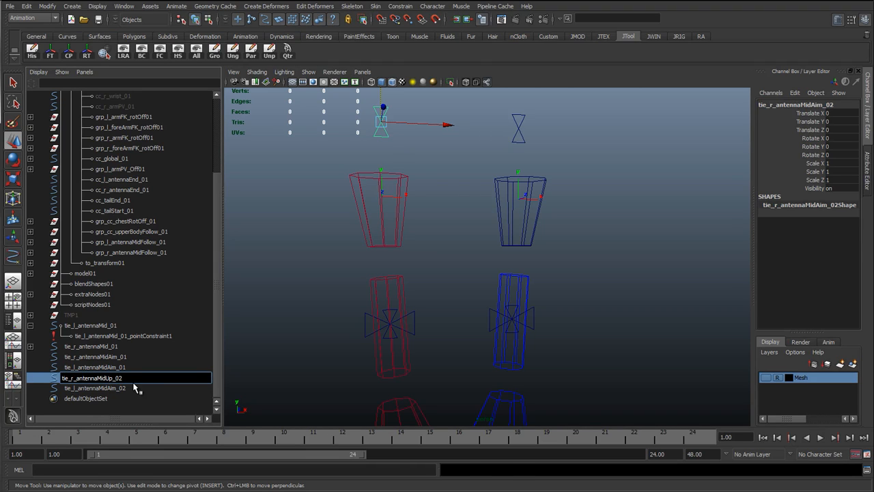
key("Return")
left_click(109, 388)
double_click(107, 388)
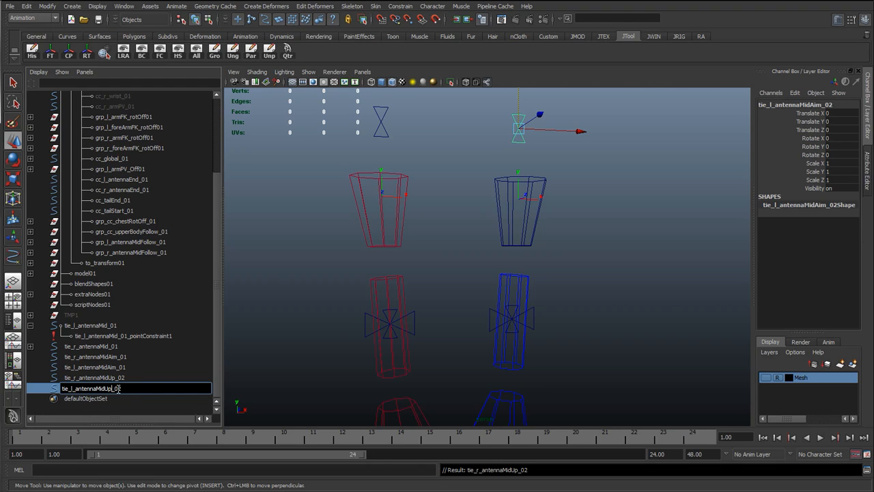
key("Return")
Renumber the two raised curves as tie_l_antennaMidUp_01 and tie_r_antennaMidUp_01
double_click(123, 390)
left_click(124, 390)
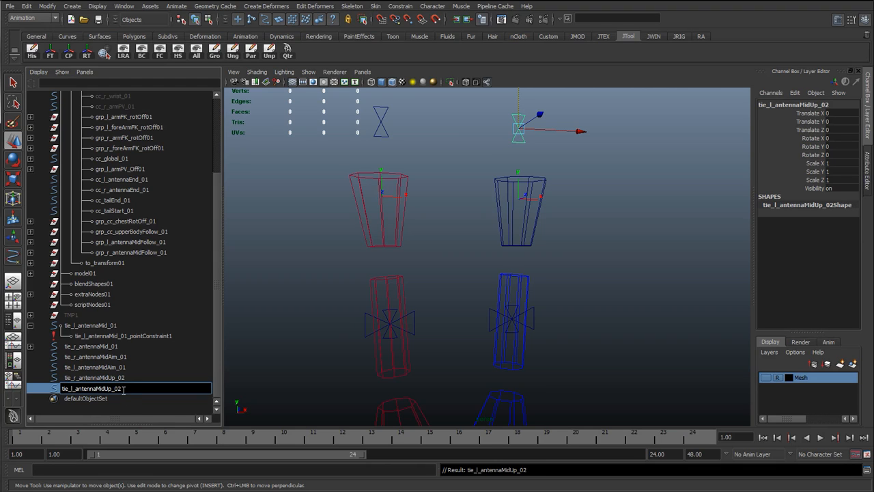
key("BackSpace")
type("1")
key("Return")
left_click(123, 379)
double_click(127, 378)
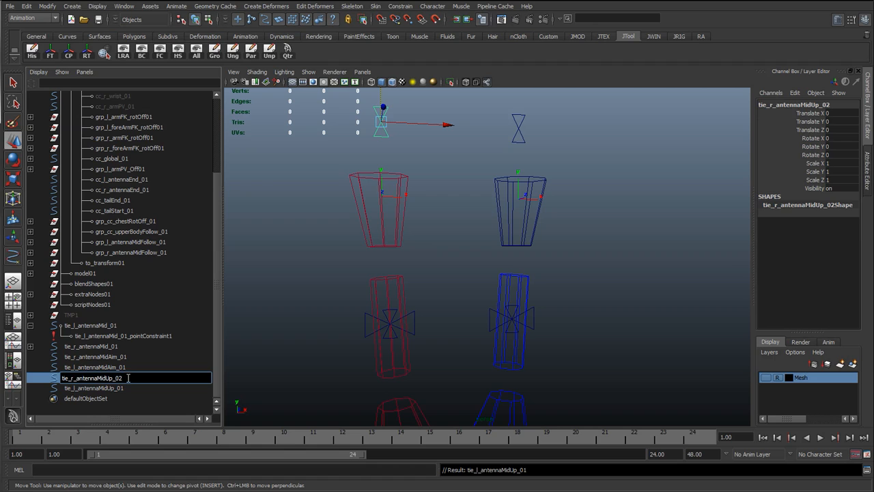
type("1")
key("Return")
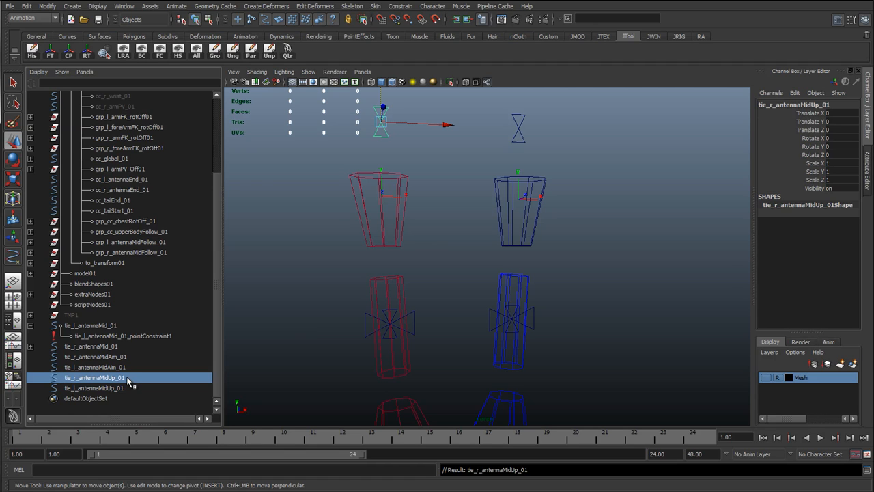
Examine tie_r_antennaMidAim_01 and tie_r_antennaMid_01 on the right antenna's middle control
left_click(311, 326)
left_click_drag(474, 339, 445, 339, "alt")
right_click_drag(456, 338, 428, 323, "alt")
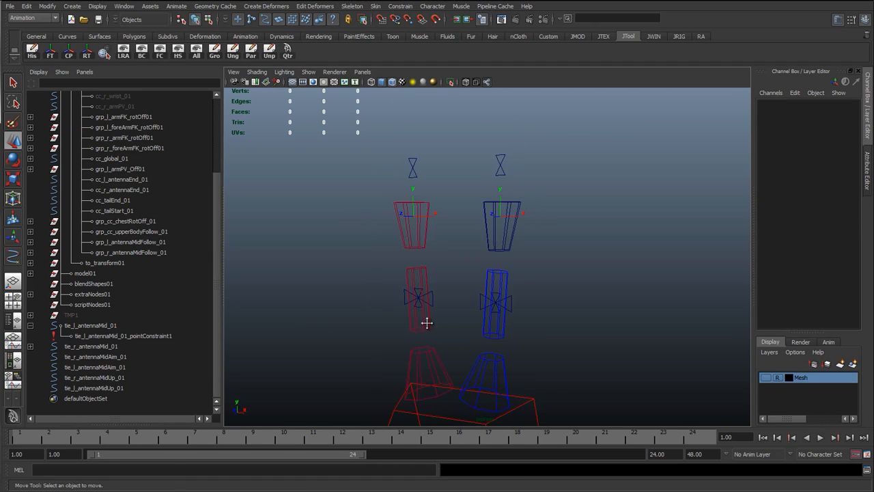
middle_click_drag(428, 322, 402, 287, "alt")
left_click_drag(394, 276, 399, 307, "alt")
left_click(373, 287)
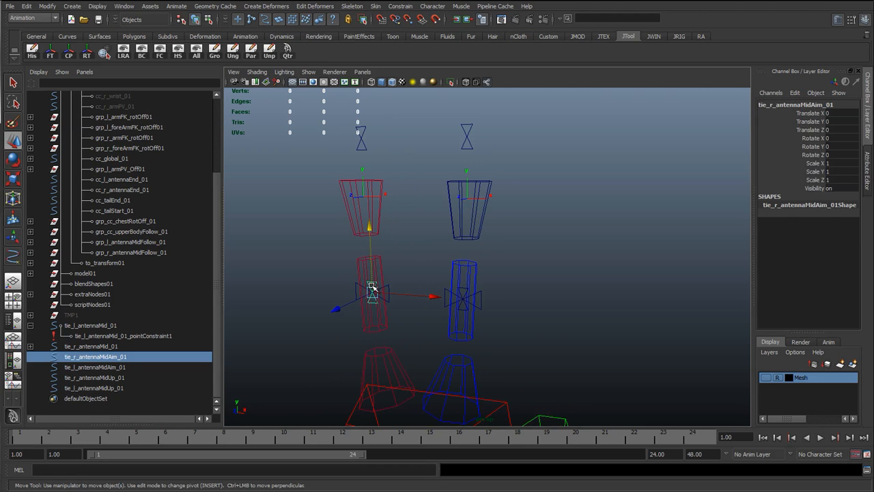
key("q")
left_click(387, 291)
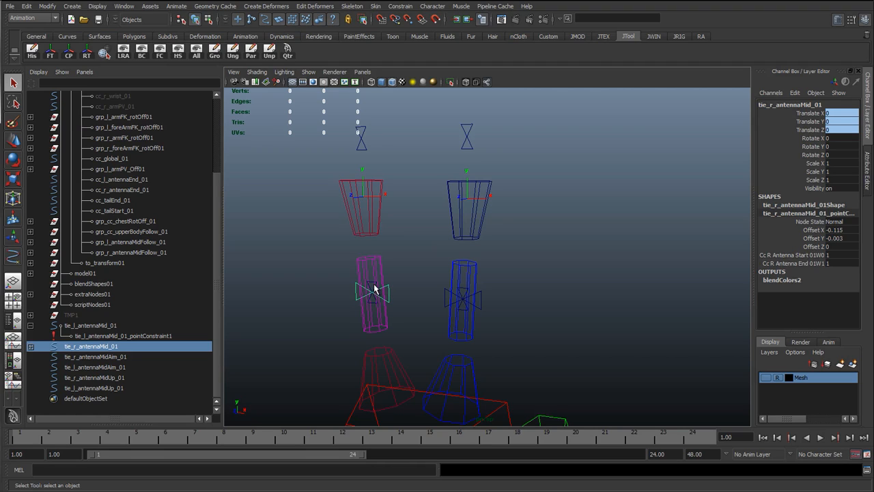
left_click(375, 289)
left_click(370, 286)
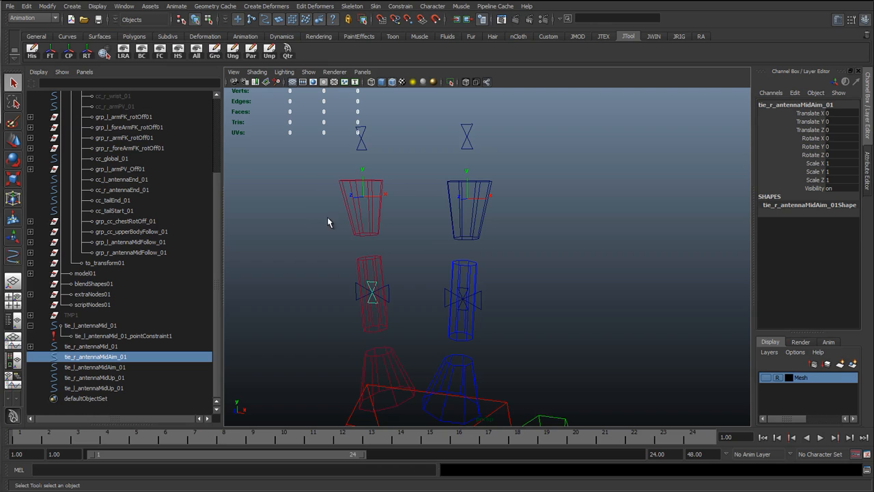
Inspect the Follow Antenna attribute of cc_l_antennaMid_01 and the point-constrained tie_l_antennaMid_01 curve
left_click_drag(360, 249, 408, 248, "alt")
left_click_drag(0, 174, 0, 157)
left_click(479, 265)
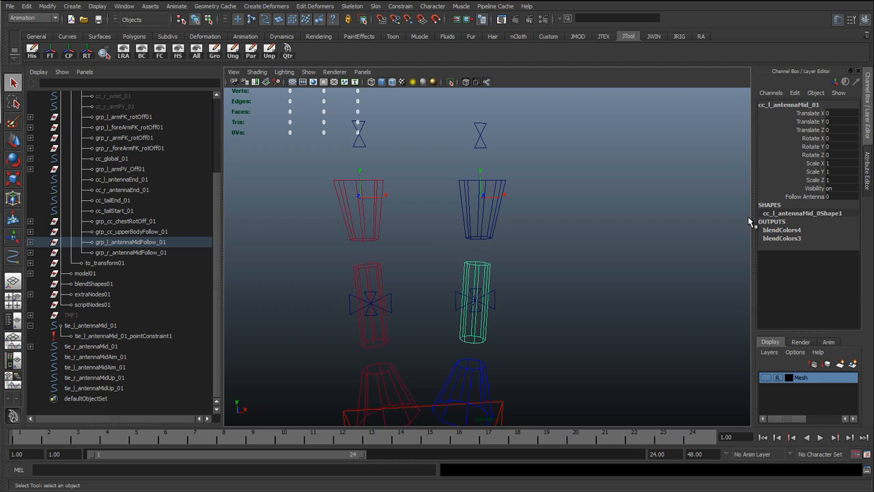
left_click(805, 196)
left_click_drag(498, 295, 508, 290, "alt")
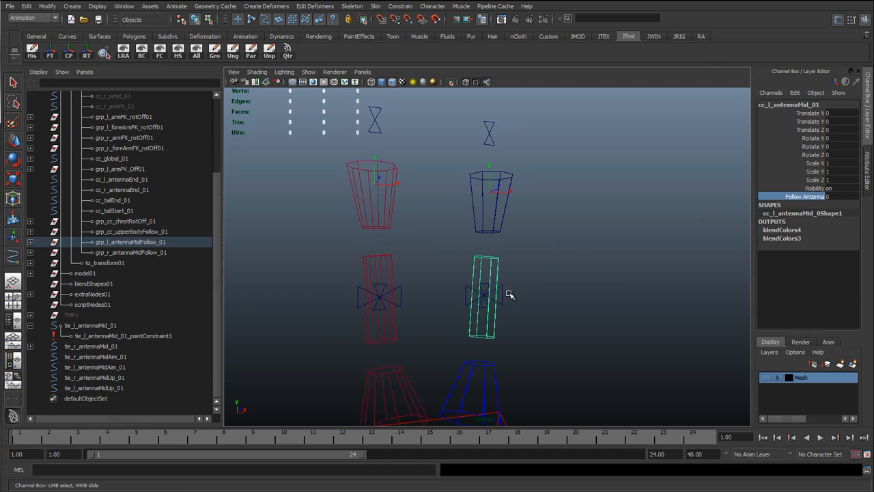
key("q")
left_click(506, 290)
left_click(503, 291)
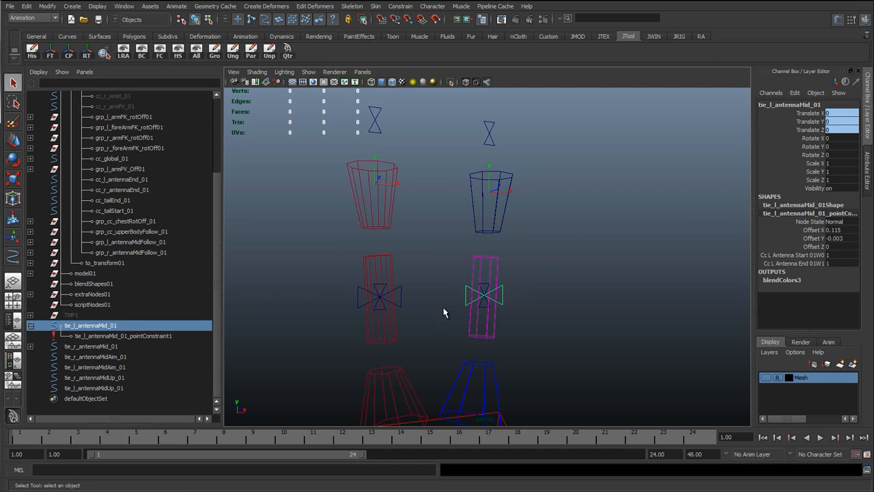
left_click_drag(490, 285, 433, 273, "alt")
Move cc_l_antennaEnd_01 about 8.57 units in X, -1.45 in Y and 3.58 in Z, and set cc_l_antennaMid_01's Follow Antenna to 1
key("w")
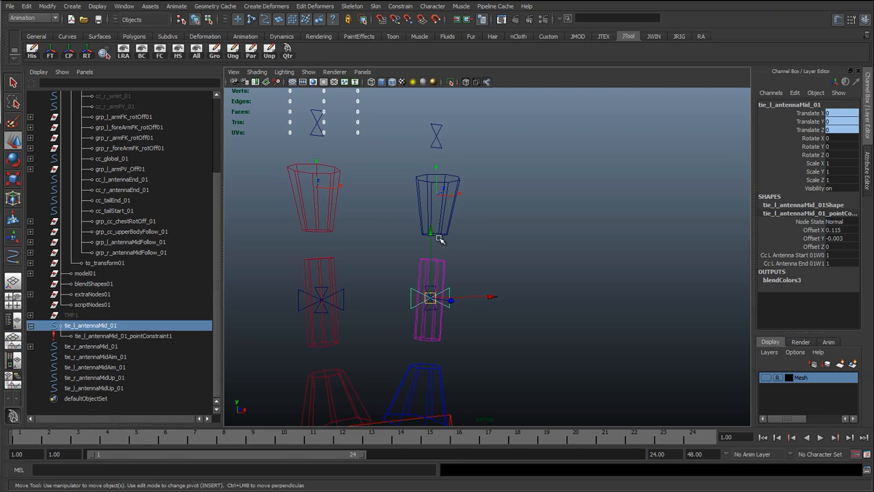
left_click(445, 211)
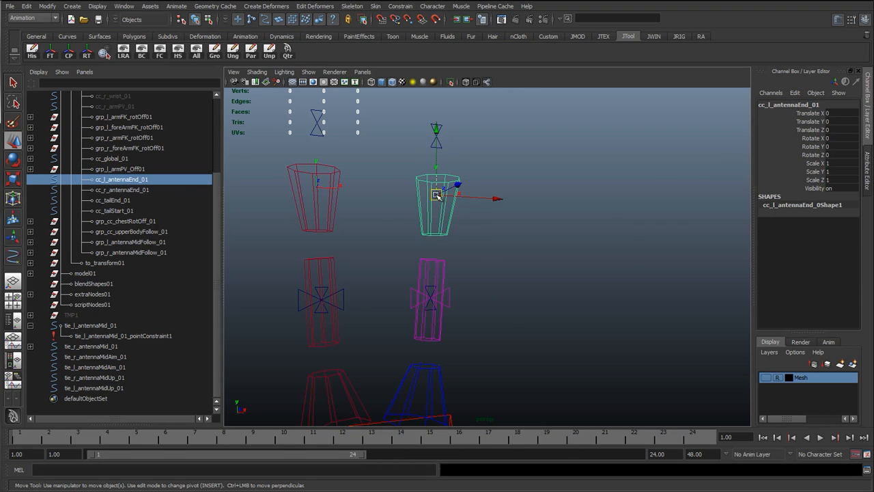
left_click_drag(437, 195, 620, 224)
left_click(436, 258)
left_click(803, 197)
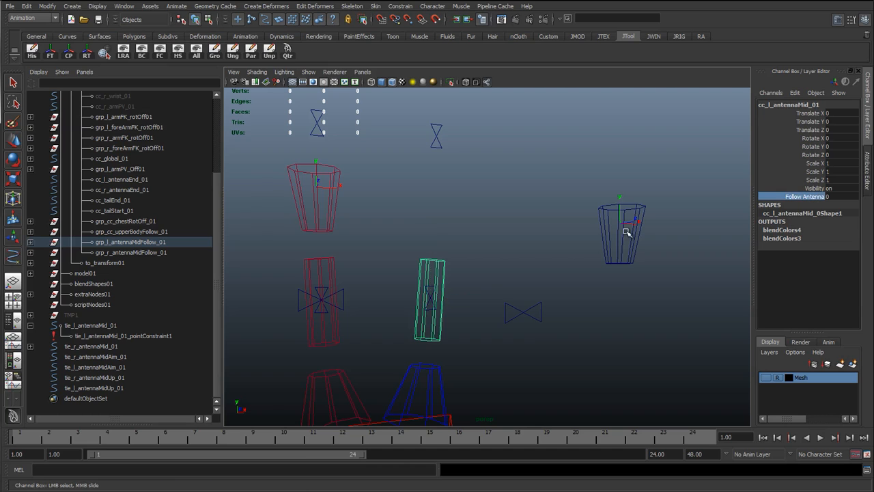
middle_click_drag(626, 230, 659, 229)
Rotate cc_l_antennaMid_01 about -52 degrees in Z towards the displaced antenna end control
middle_click_drag(524, 204, 370, 142, "alt")
key("e")
middle_click_drag(340, 174, 400, 201, "alt")
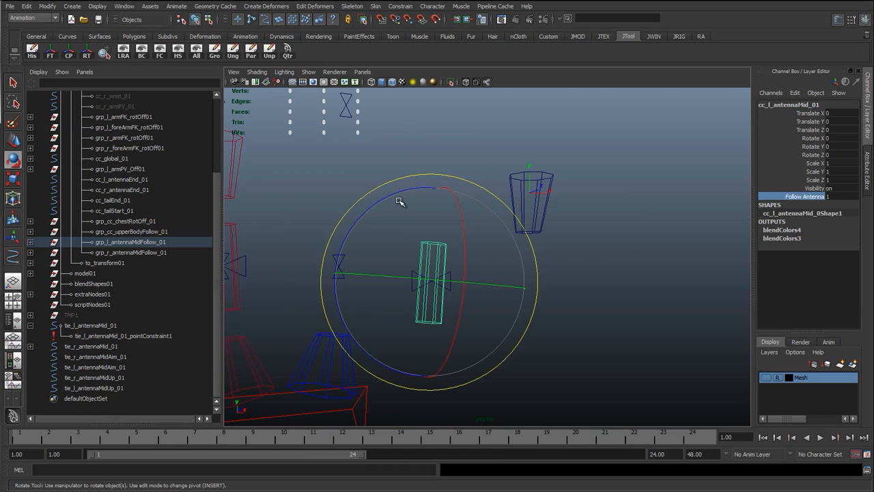
left_click_drag(400, 201, 490, 201)
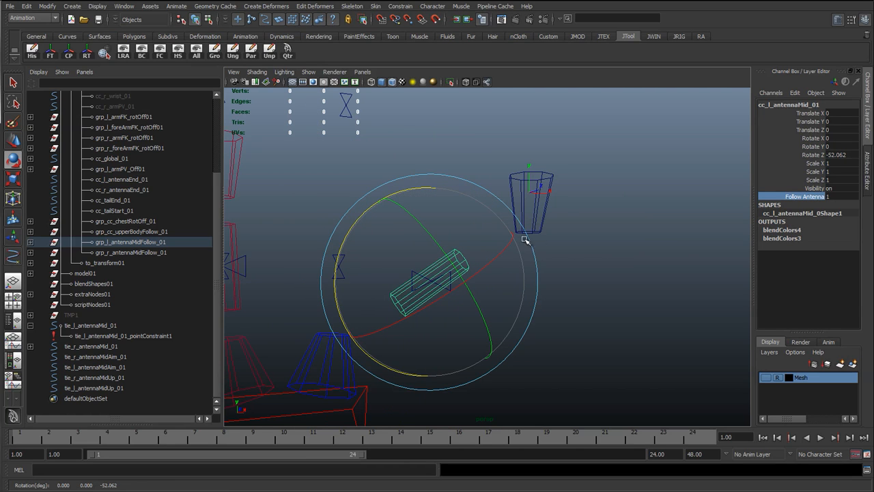
Undo the test rotation, the Follow Antenna change and the left end control's move, and clear the selection
key("ctrl+z")
key("ctrl+z")
key("ctrl+z")
key("ctrl+z")
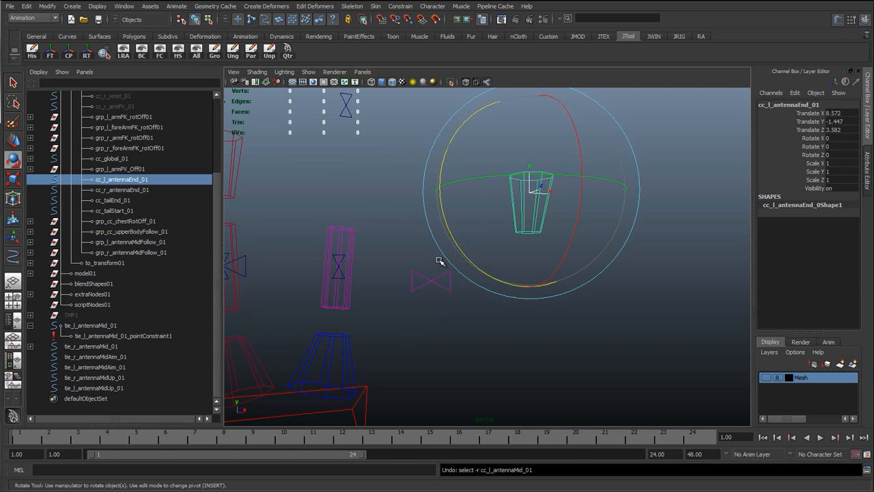
middle_click_drag(448, 236, 550, 282, "alt")
key("q")
left_click(474, 316)
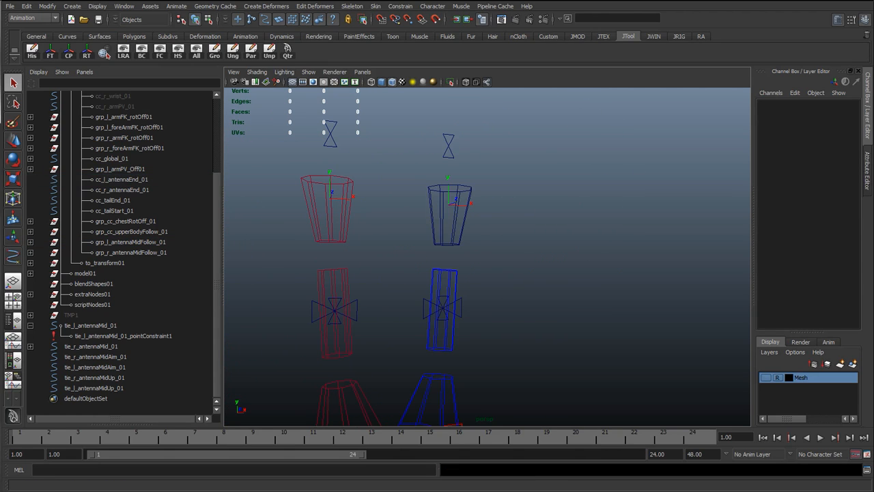